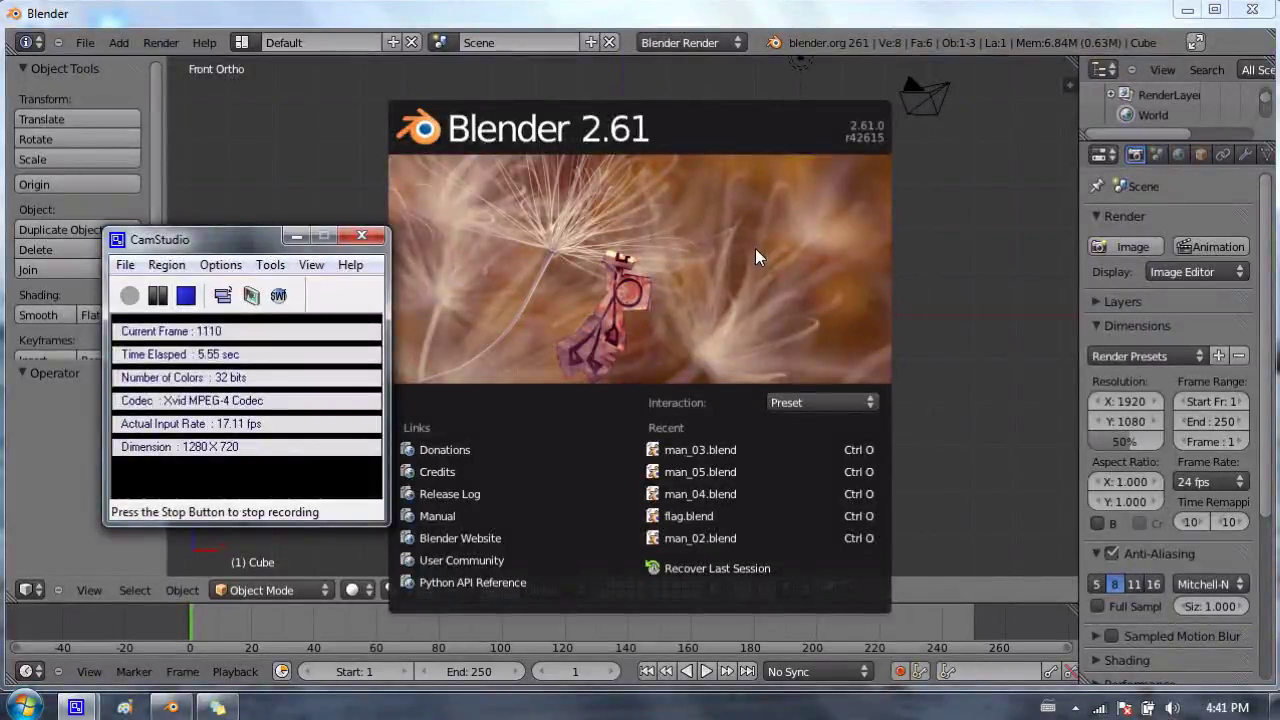
Step: Dismiss the Blender splash screen and widen the Properties panel to show the full Dimensions settings
{"action": "left_click", "coordinate": [595, 22]}
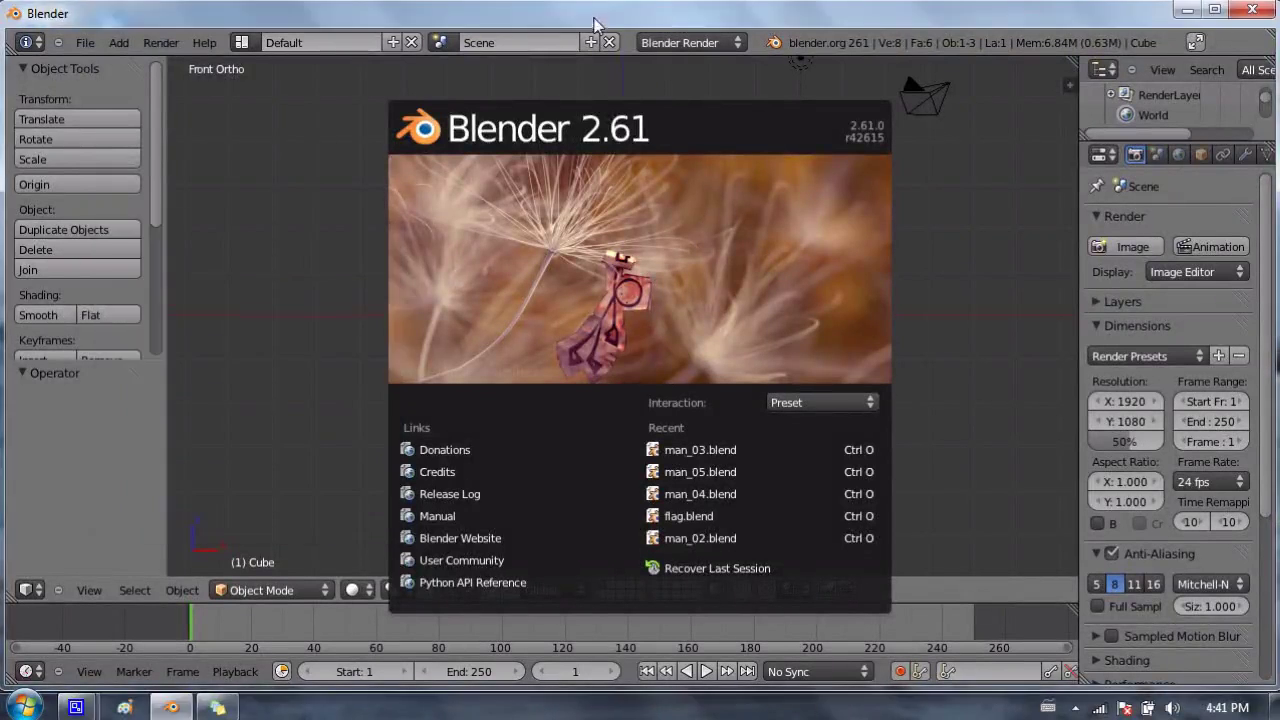
{"action": "left_click", "coordinate": [740, 196]}
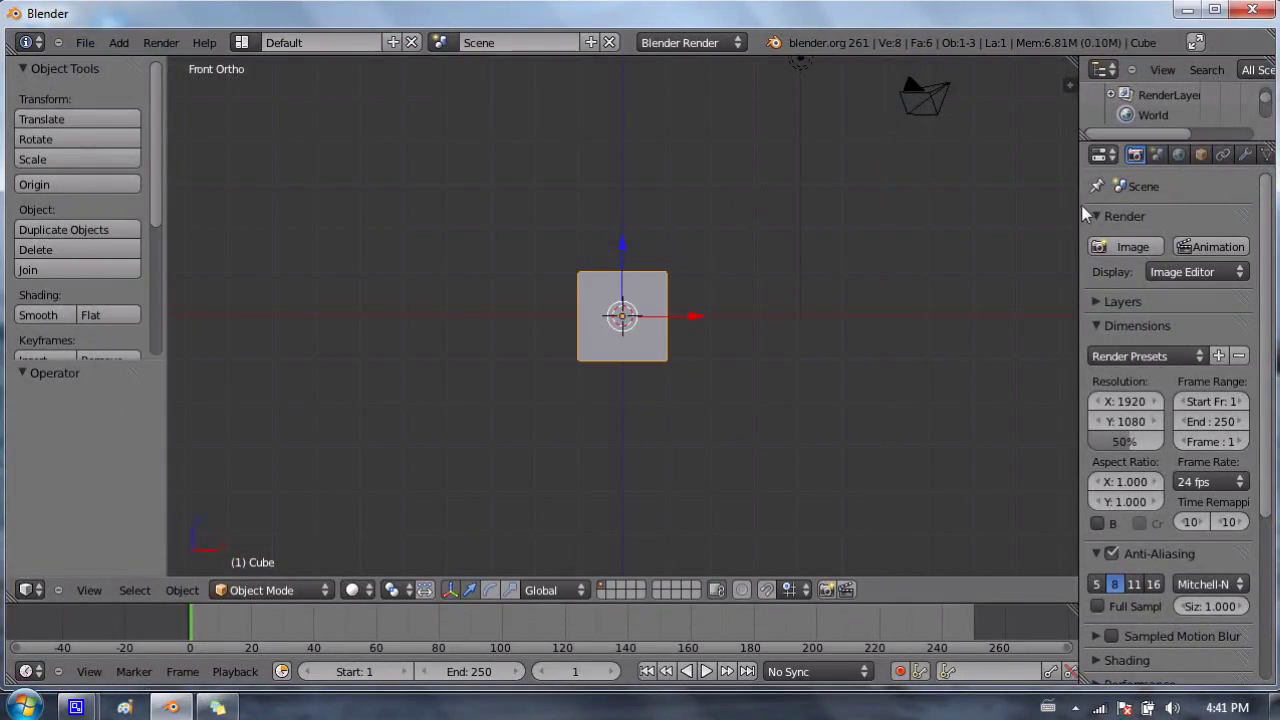
{"action": "left_click_drag", "start_coordinate": [1081, 205], "coordinate": [986, 198]}
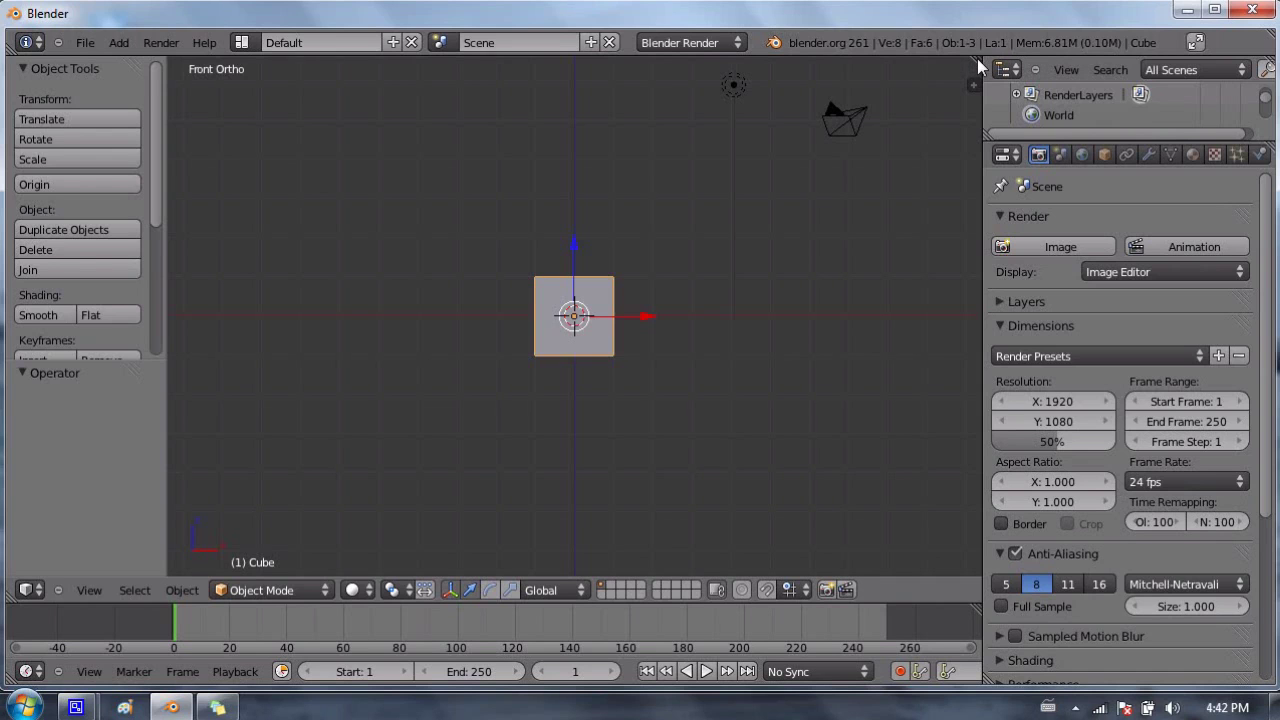
Step: Split the 3D view and make the lower area a DopeSheet
{"action": "left_click_drag", "start_coordinate": [977, 58], "coordinate": [969, 437]}
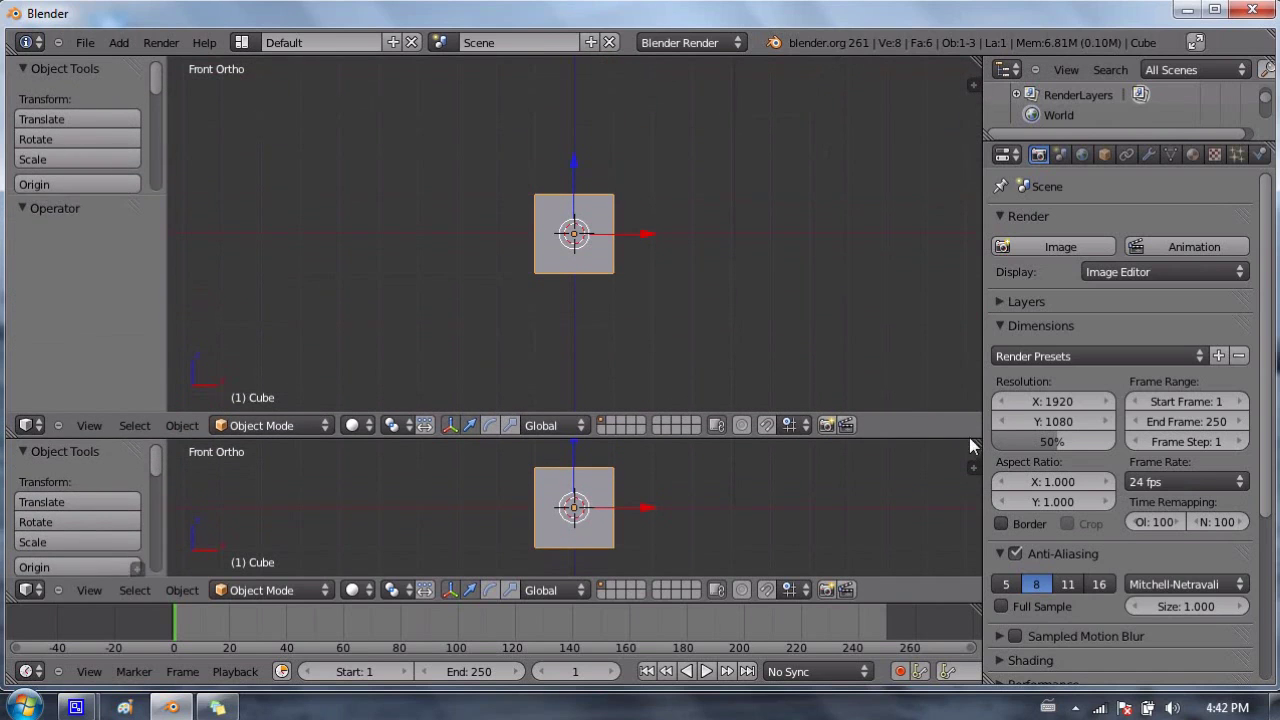
{"action": "left_click", "coordinate": [30, 590]}
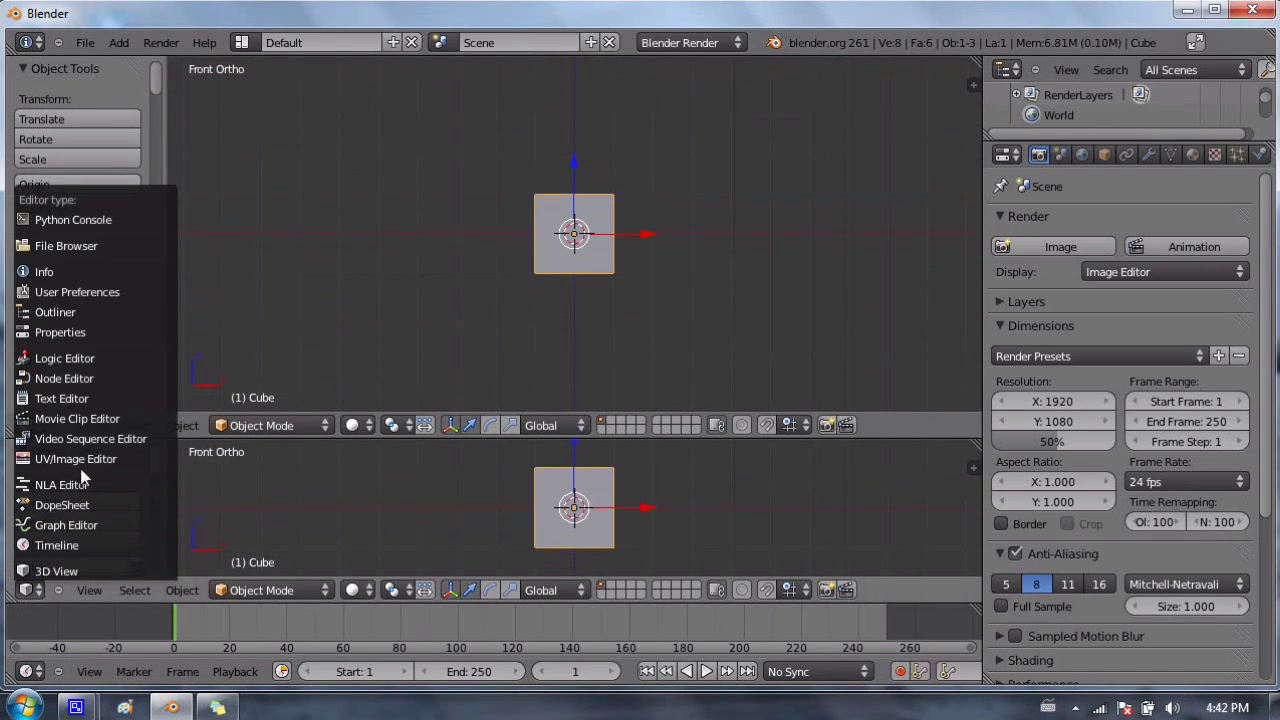
{"action": "left_click", "coordinate": [90, 512]}
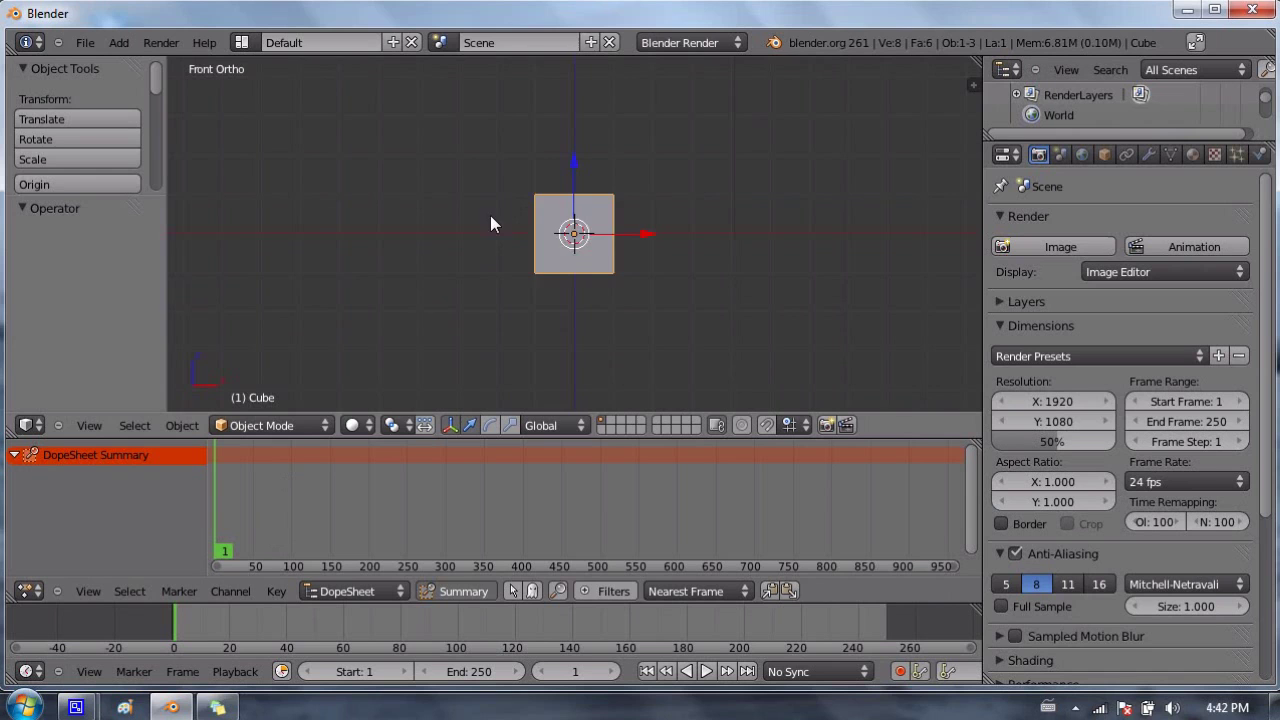
{"action": "middle_click_drag", "start_coordinate": [493, 216], "coordinate": [551, 297], "text": "shift"}
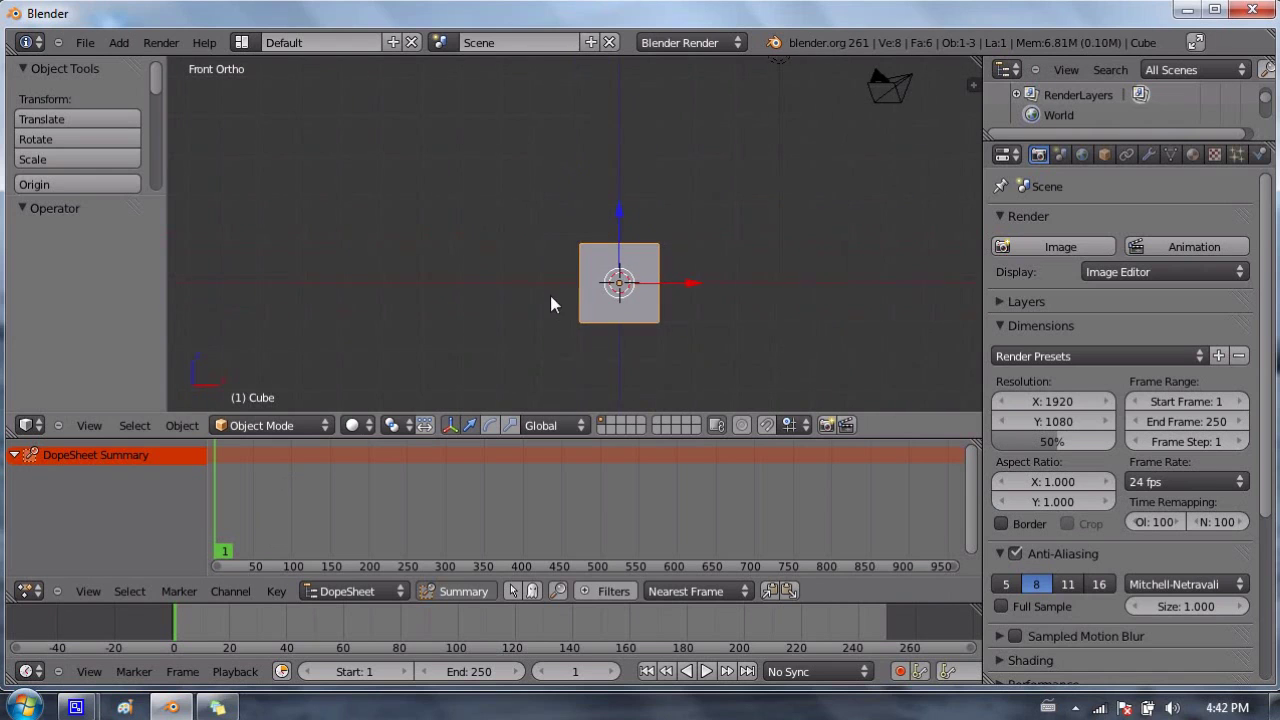
Step: With auto-key, keyframe the cube at the left on frame 1 and at X 15.561 on frame 40
{"action": "left_click", "coordinate": [900, 672]}
{"action": "key", "text": "g"}
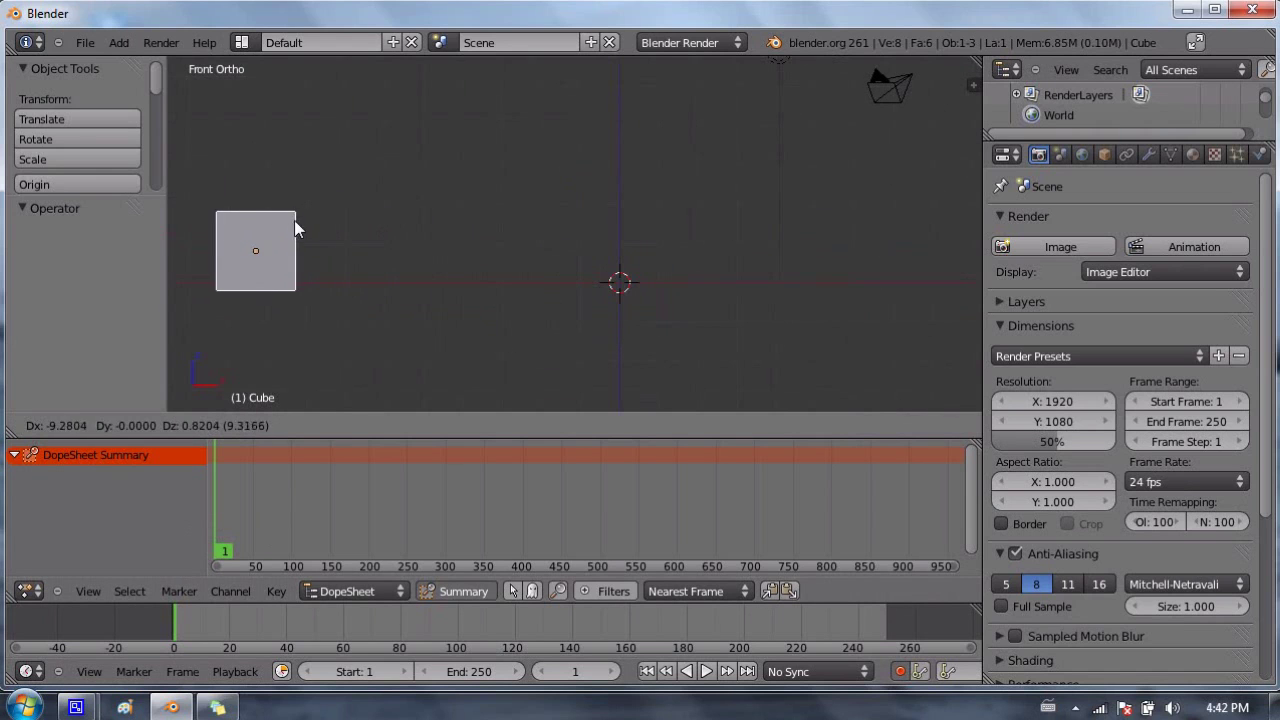
{"action": "left_click", "coordinate": [295, 216]}
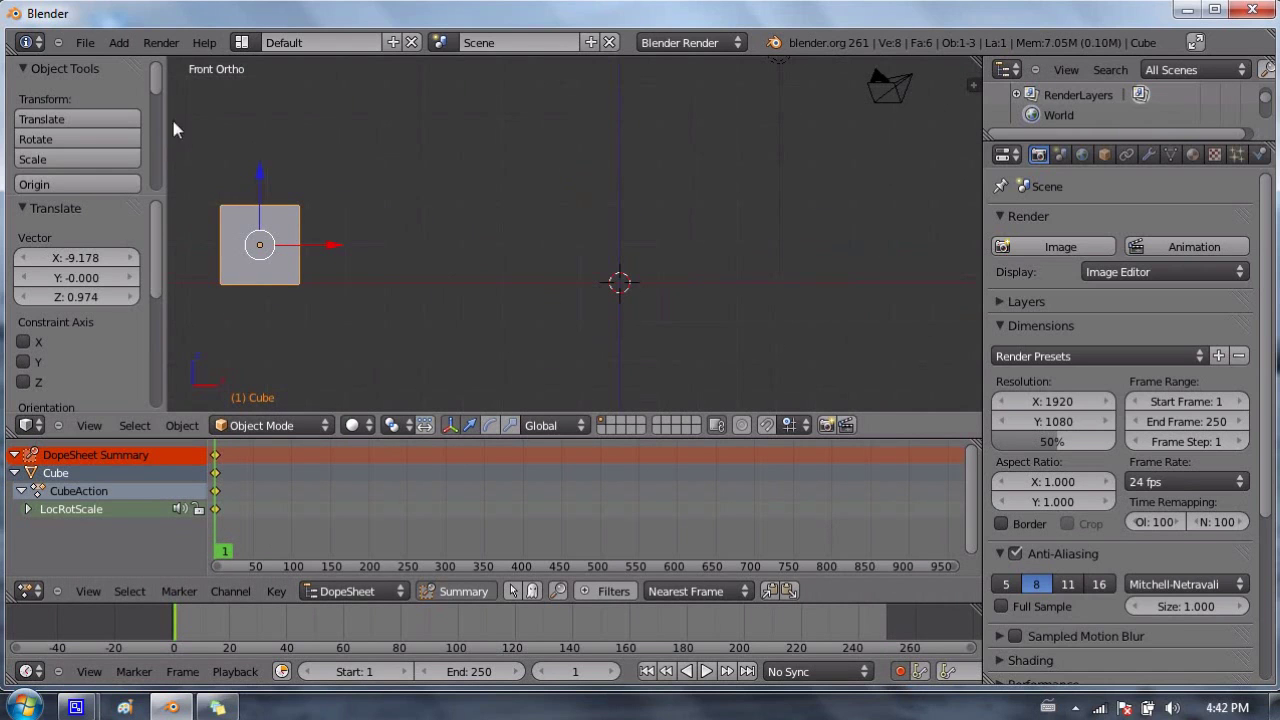
{"action": "key", "text": "g"}
{"action": "left_click", "coordinate": [278, 242]}
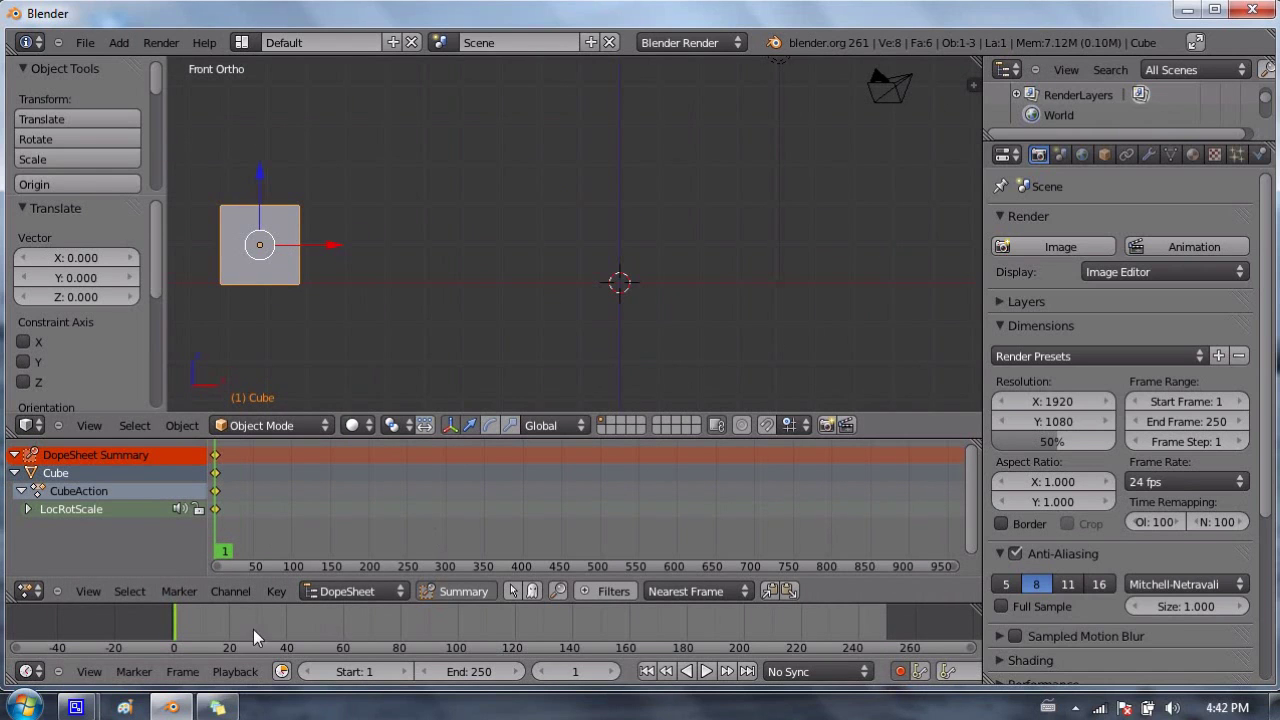
{"action": "left_click_drag", "start_coordinate": [253, 629], "coordinate": [287, 631]}
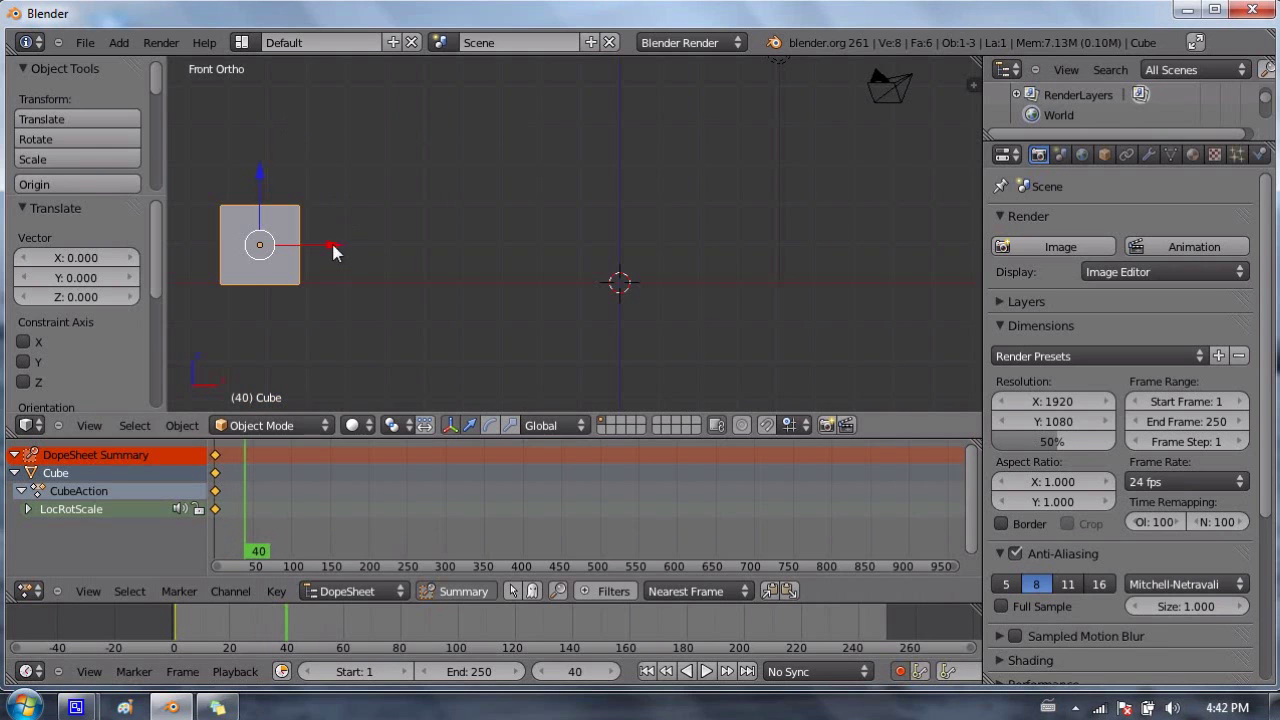
{"action": "left_click_drag", "start_coordinate": [335, 252], "coordinate": [934, 197]}
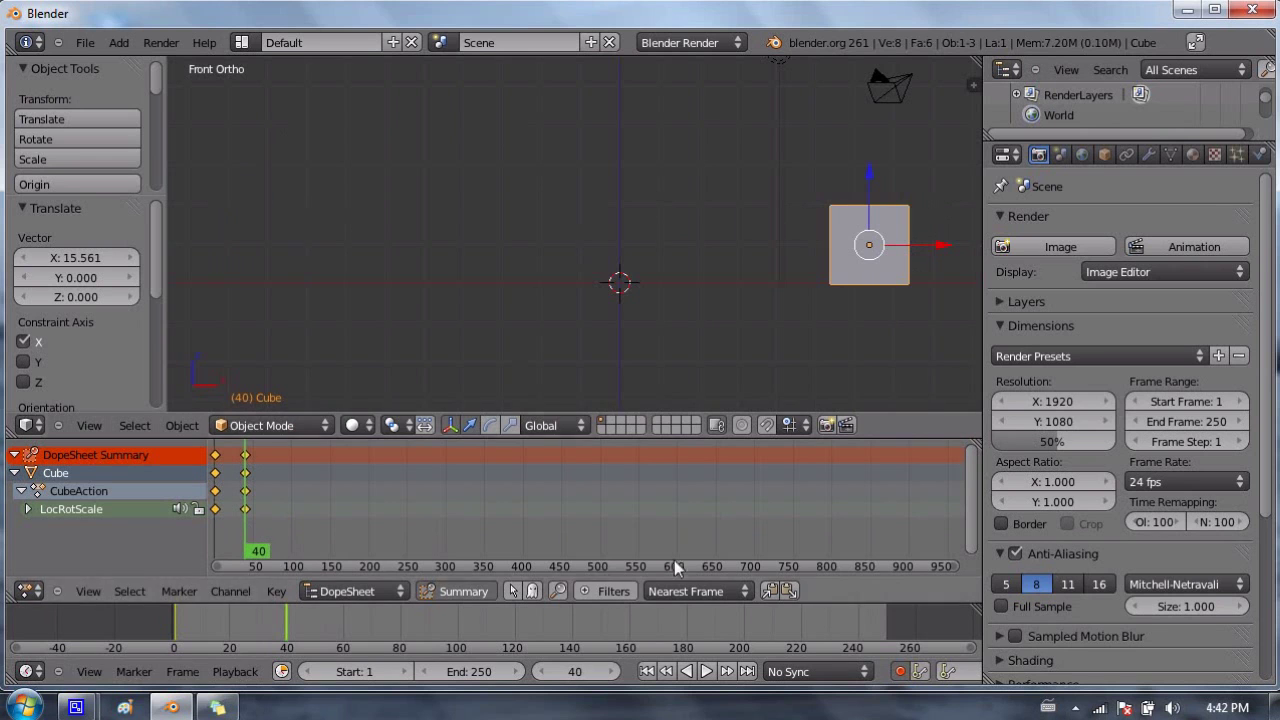
{"action": "mouse_move", "coordinate": [247, 621]}
{"action": "left_mouse_down"}
{"action": "mouse_move", "coordinate": [134, 623]}
{"action": "mouse_move", "coordinate": [252, 624]}
{"action": "left_mouse_up"}
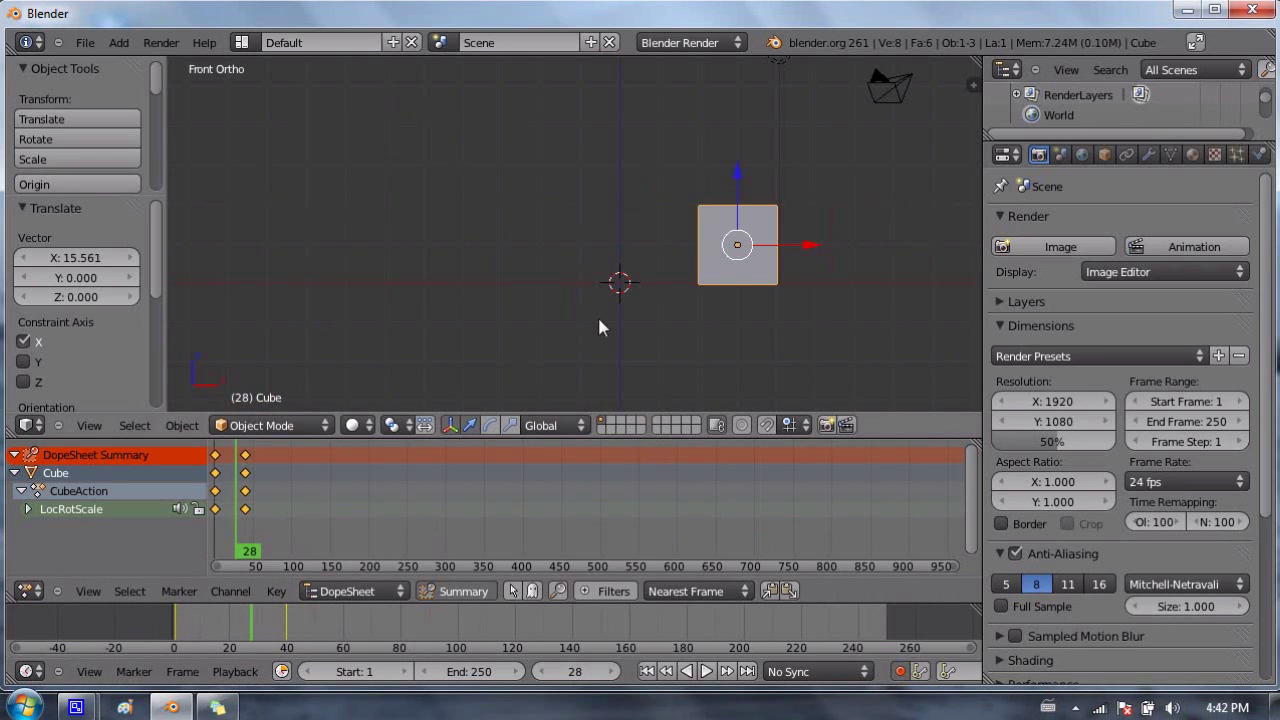
{"action": "left_click", "coordinate": [901, 673]}
Step: Switch the 3D viewport to camera view with Numpad 0
{"action": "key", "text": "KP_0"}
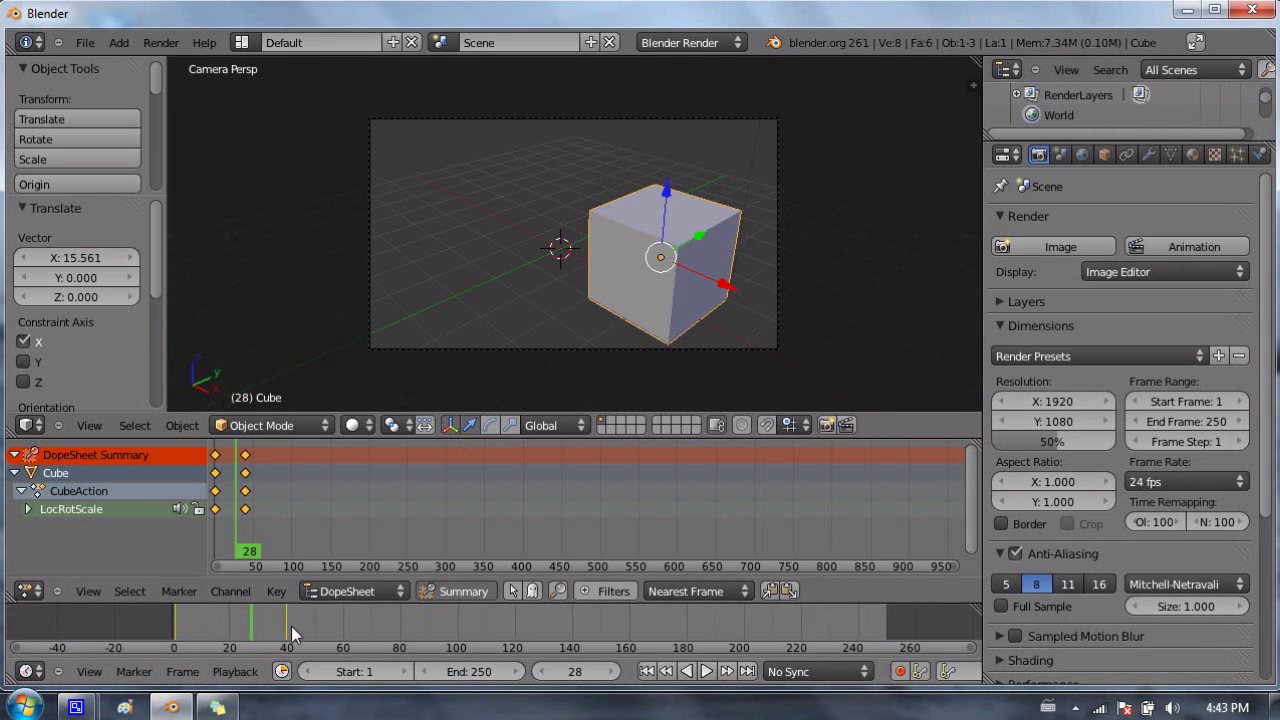
Step: Set the timeline End frame to 40
{"action": "left_click", "coordinate": [470, 673]}
{"action": "type", "text": "40"}
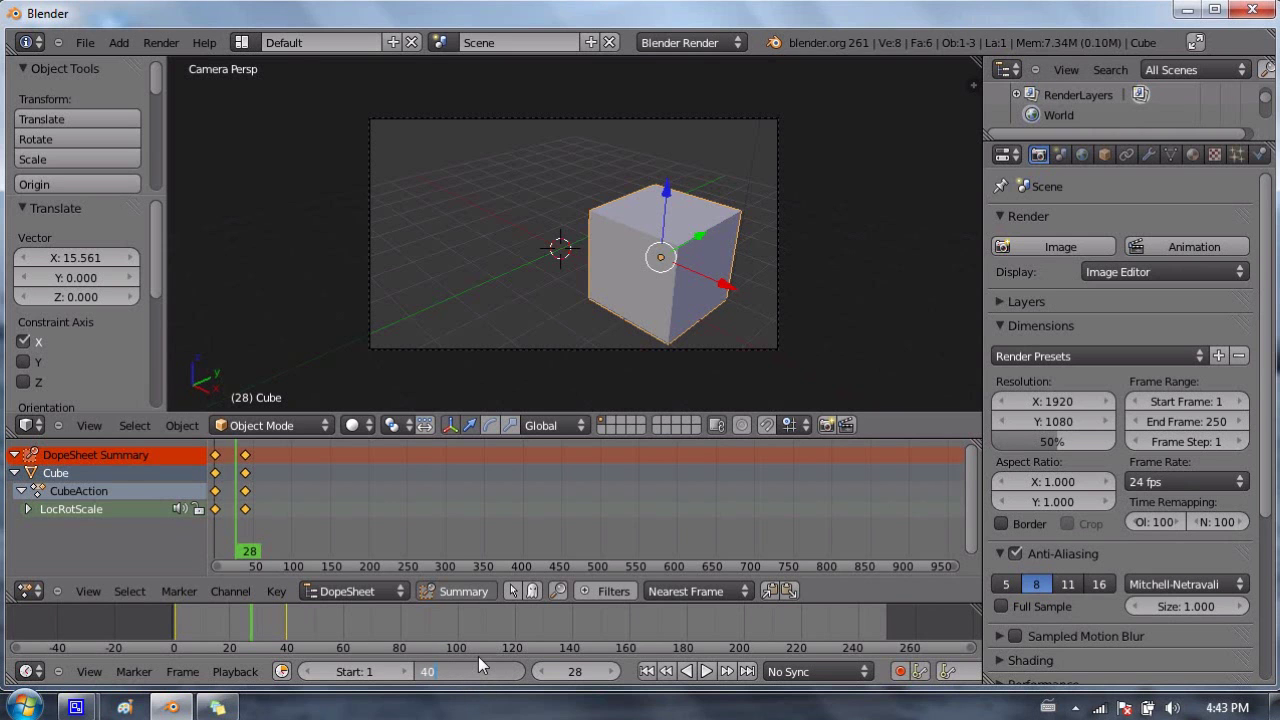
{"action": "key", "text": "Return"}
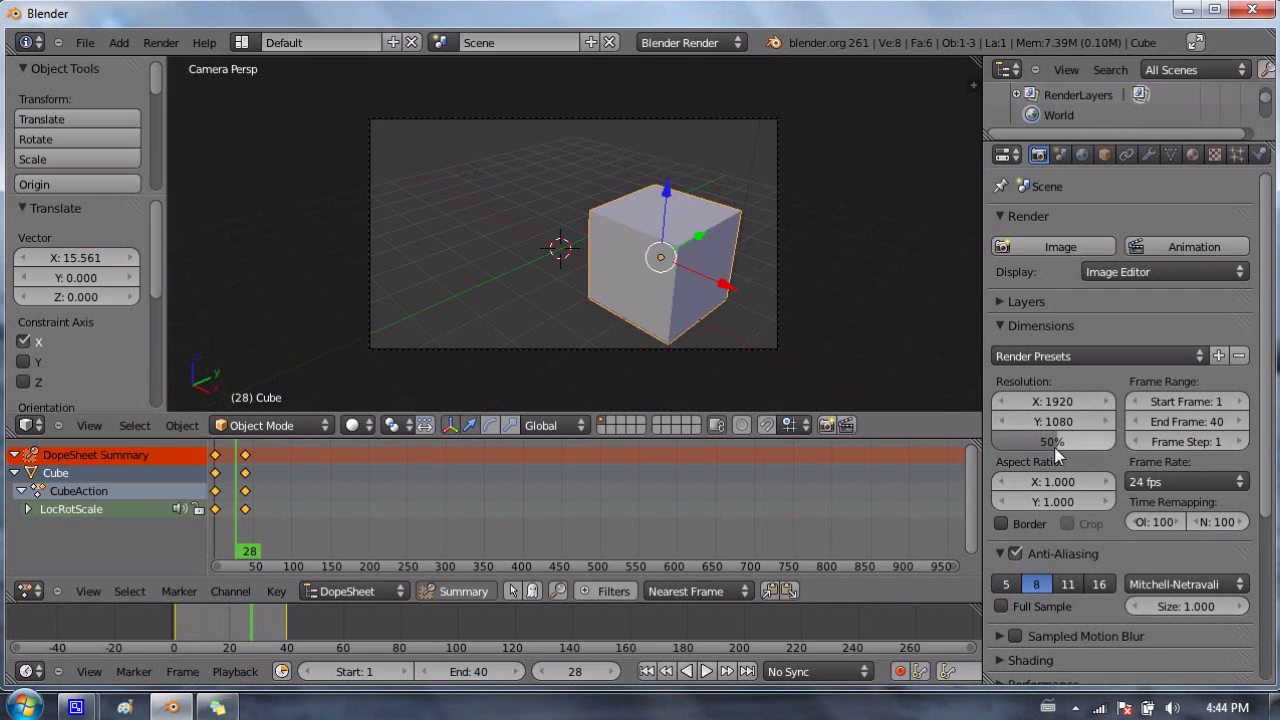
Step: Set the resolution scale to 100% and the render resolution to 1280 × 720
{"action": "left_click_drag", "start_coordinate": [1054, 443], "coordinate": [1135, 455]}
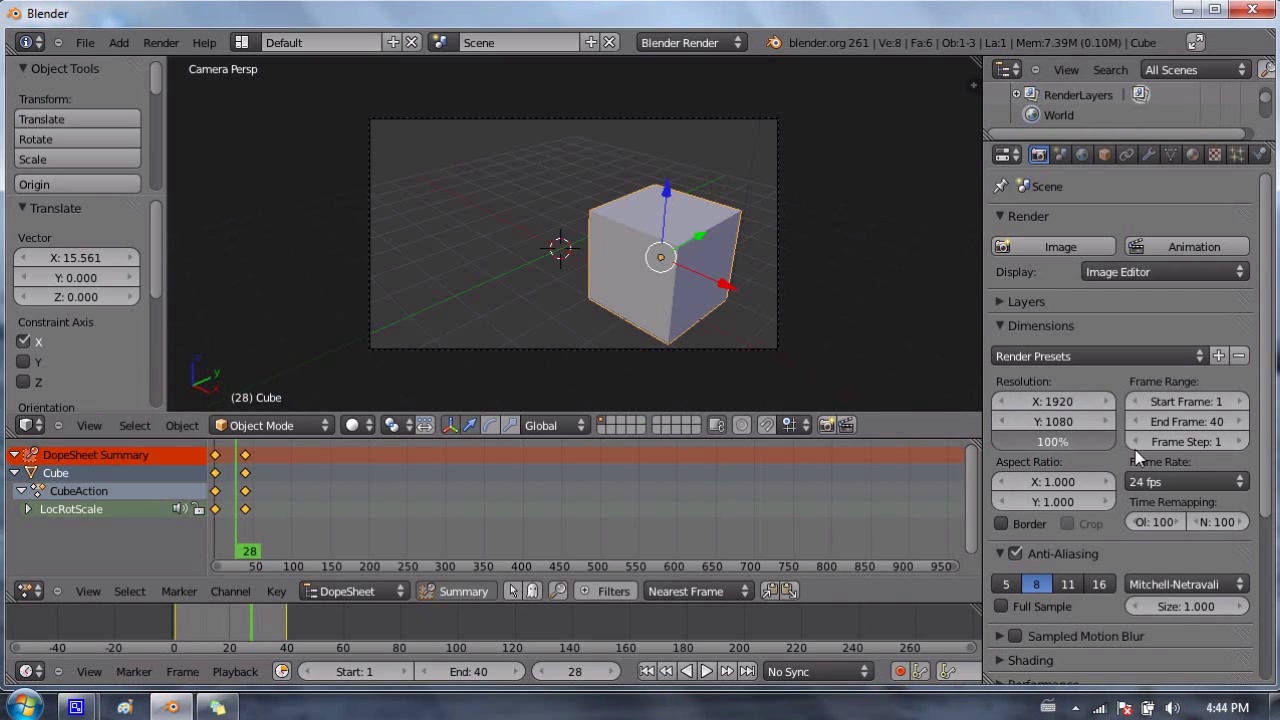
{"action": "left_click", "coordinate": [1060, 403]}
{"action": "type", "text": "1280"}
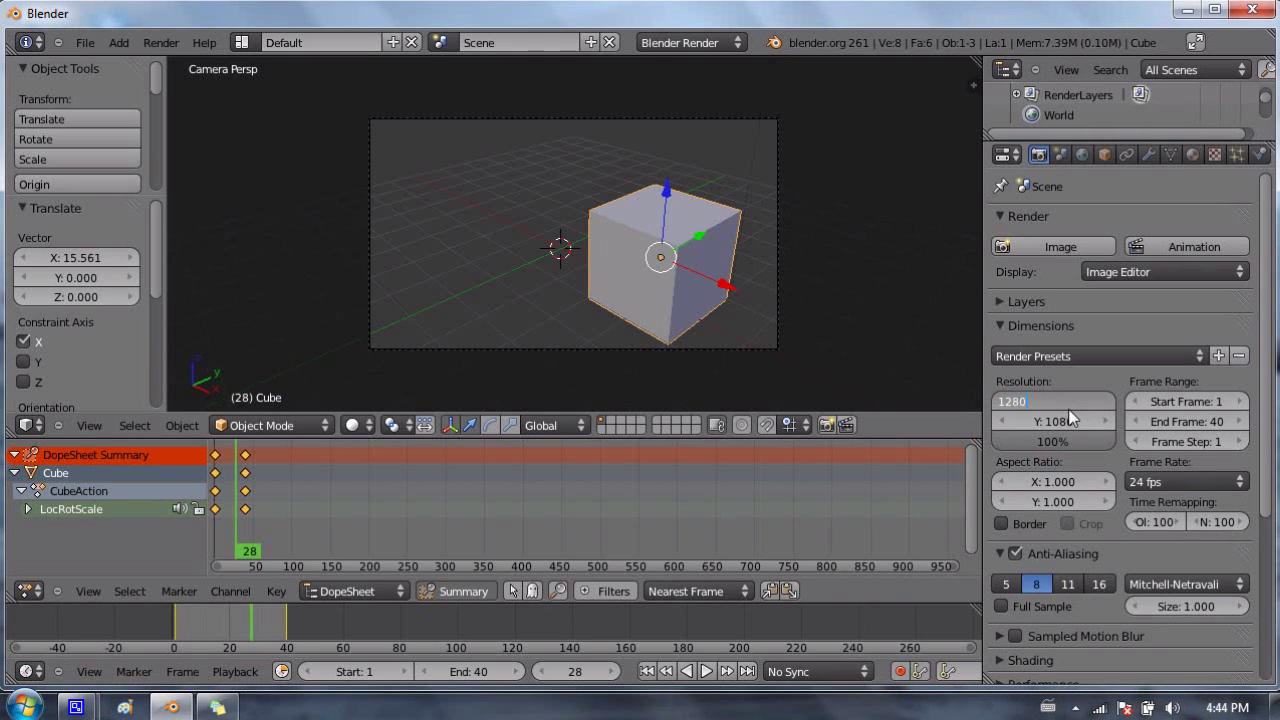
{"action": "key", "text": "Tab"}
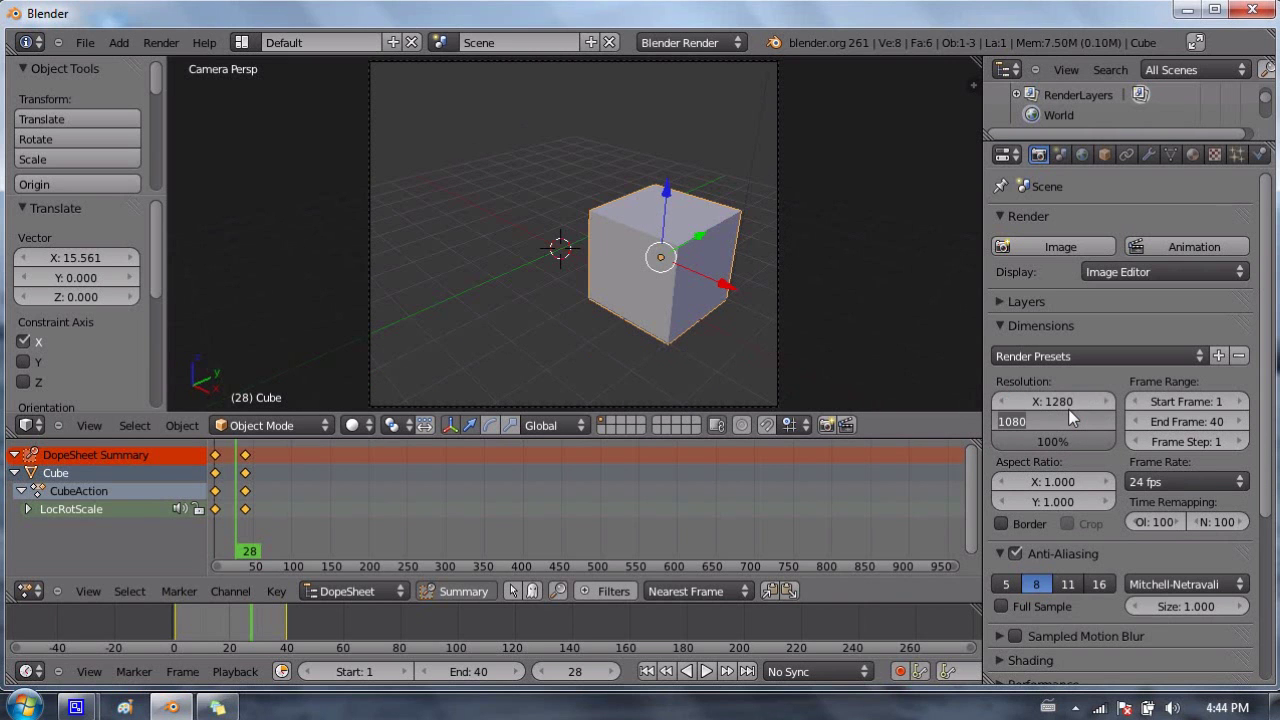
{"action": "type", "text": "720"}
{"action": "key", "text": "Return"}
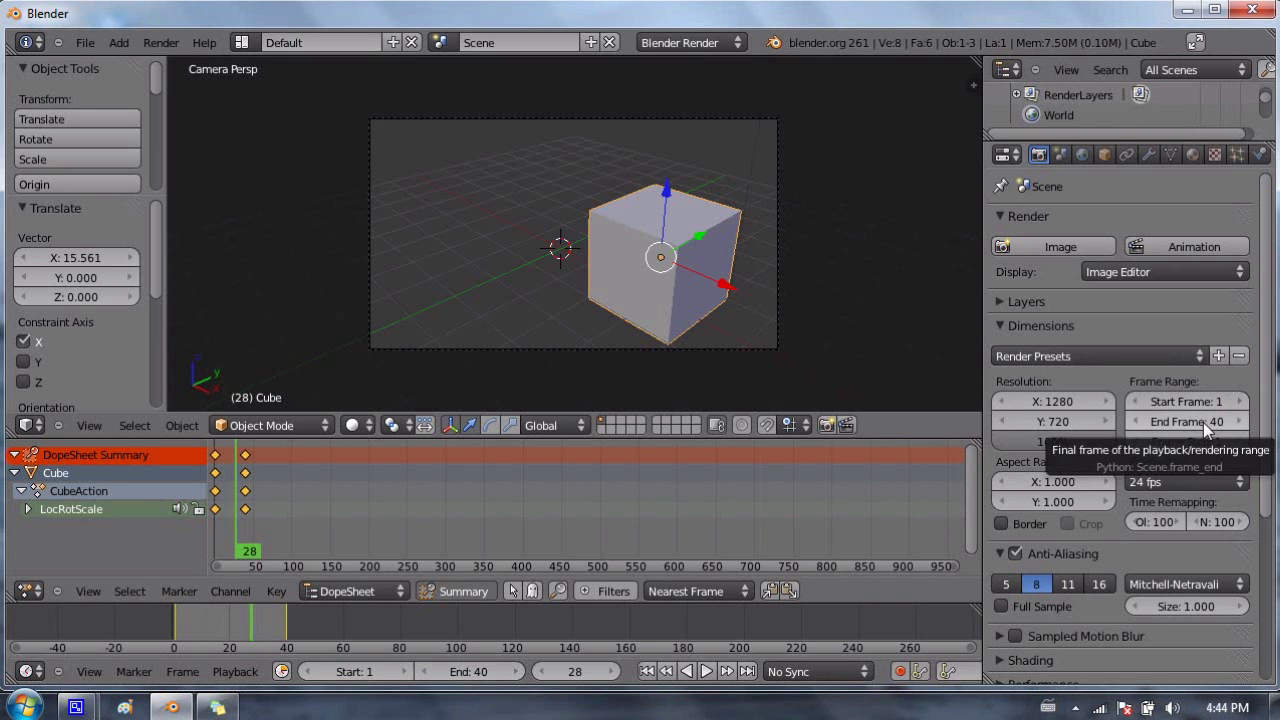
Step: Try a square 720 width, then restore the render width to 1280
{"action": "left_click", "coordinate": [1064, 404]}
{"action": "type", "text": "7"}
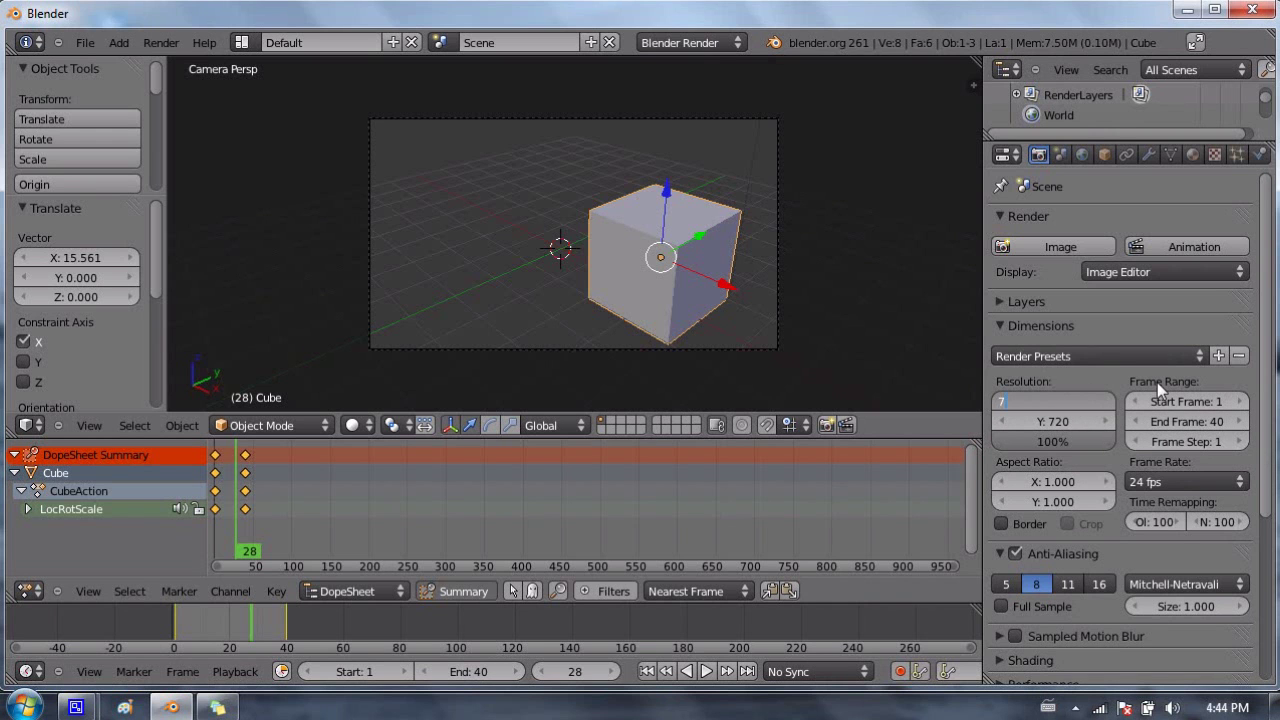
{"action": "type", "text": "20"}
{"action": "key", "text": "Return"}
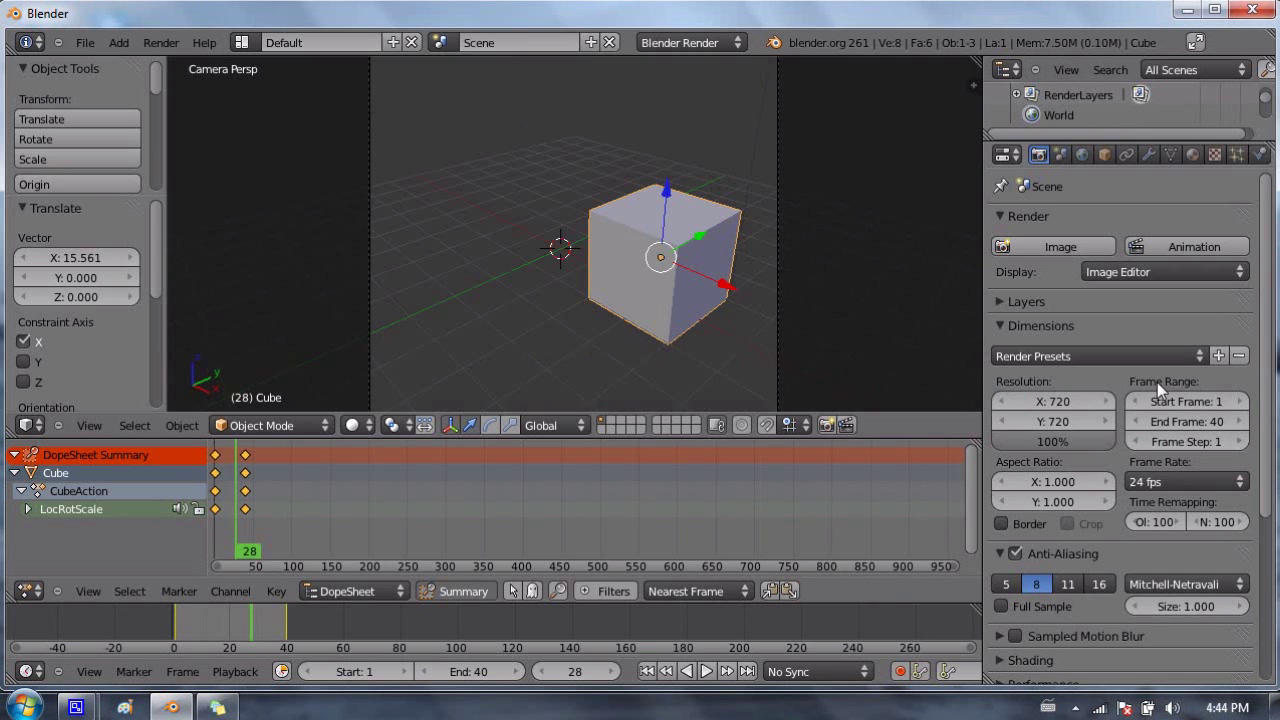
{"action": "scroll", "coordinate": [645, 265], "scroll_direction": "down", "scroll_amount": 2}
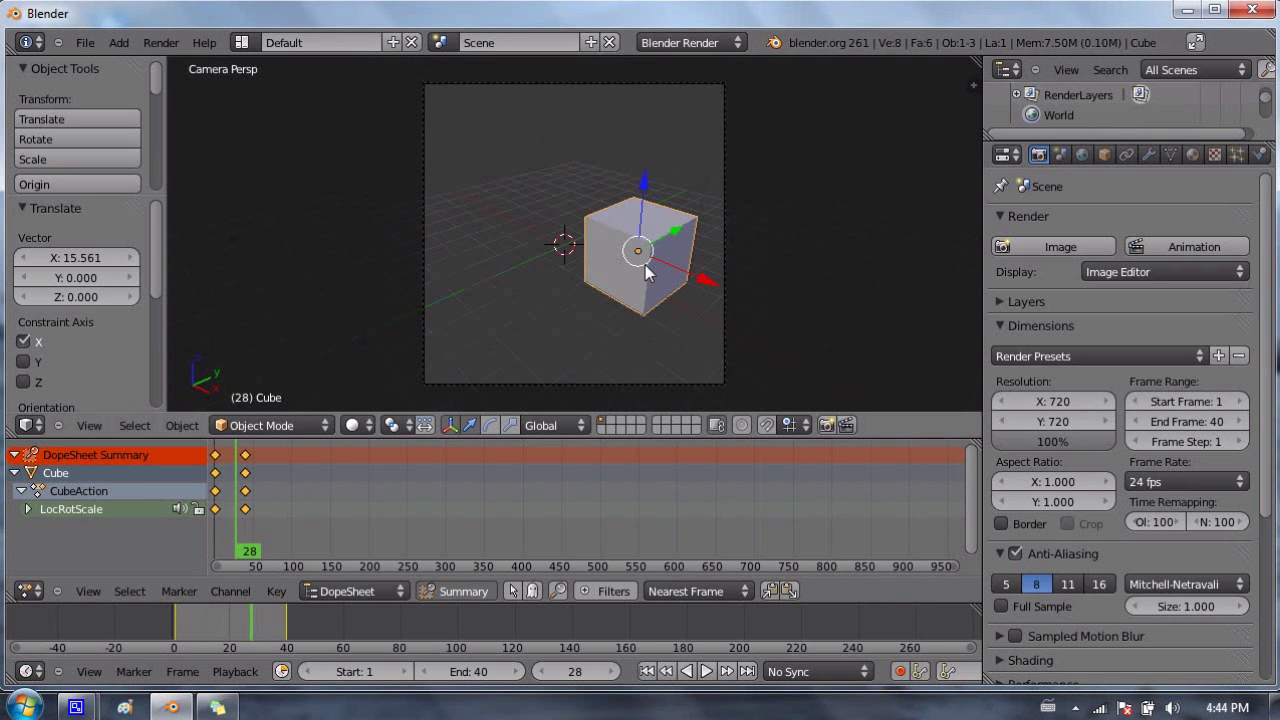
{"action": "scroll", "coordinate": [594, 223], "scroll_direction": "up", "scroll_amount": 4}
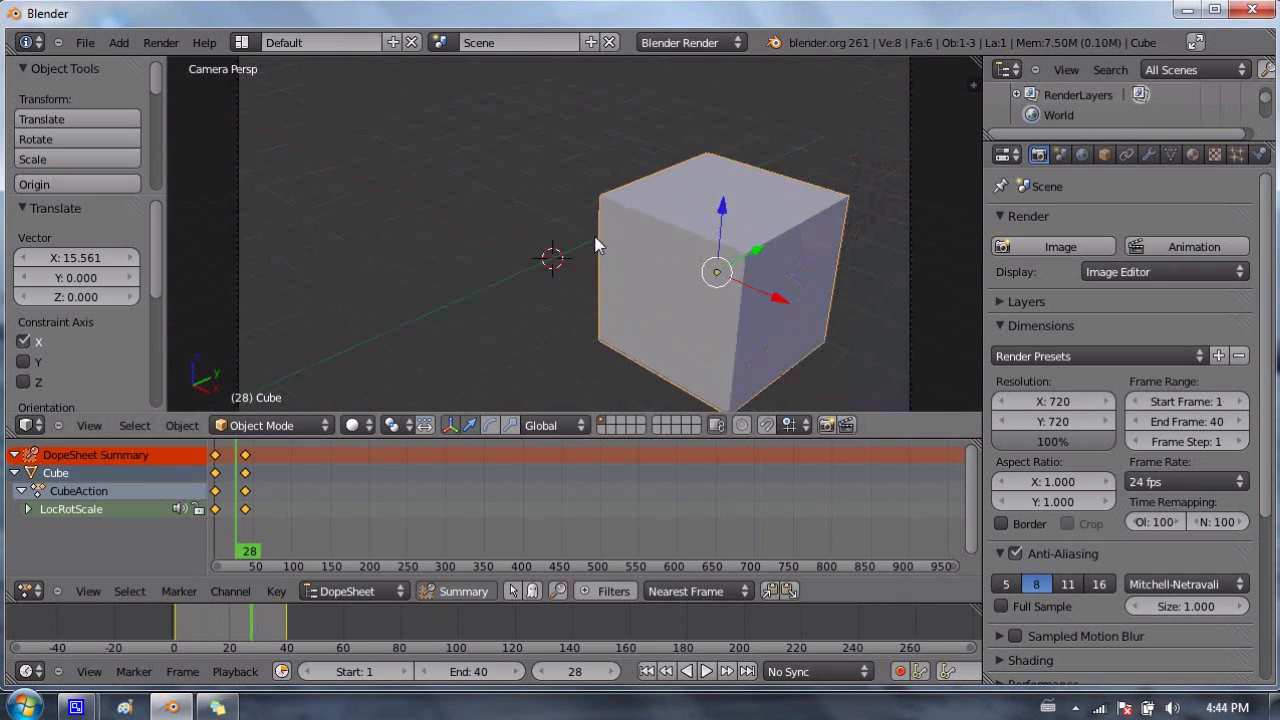
{"action": "scroll", "coordinate": [590, 242], "scroll_direction": "down", "scroll_amount": 8}
{"action": "scroll", "coordinate": [587, 242], "scroll_direction": "up", "scroll_amount": 3}
{"action": "scroll", "coordinate": [587, 240], "scroll_direction": "down", "scroll_amount": 1}
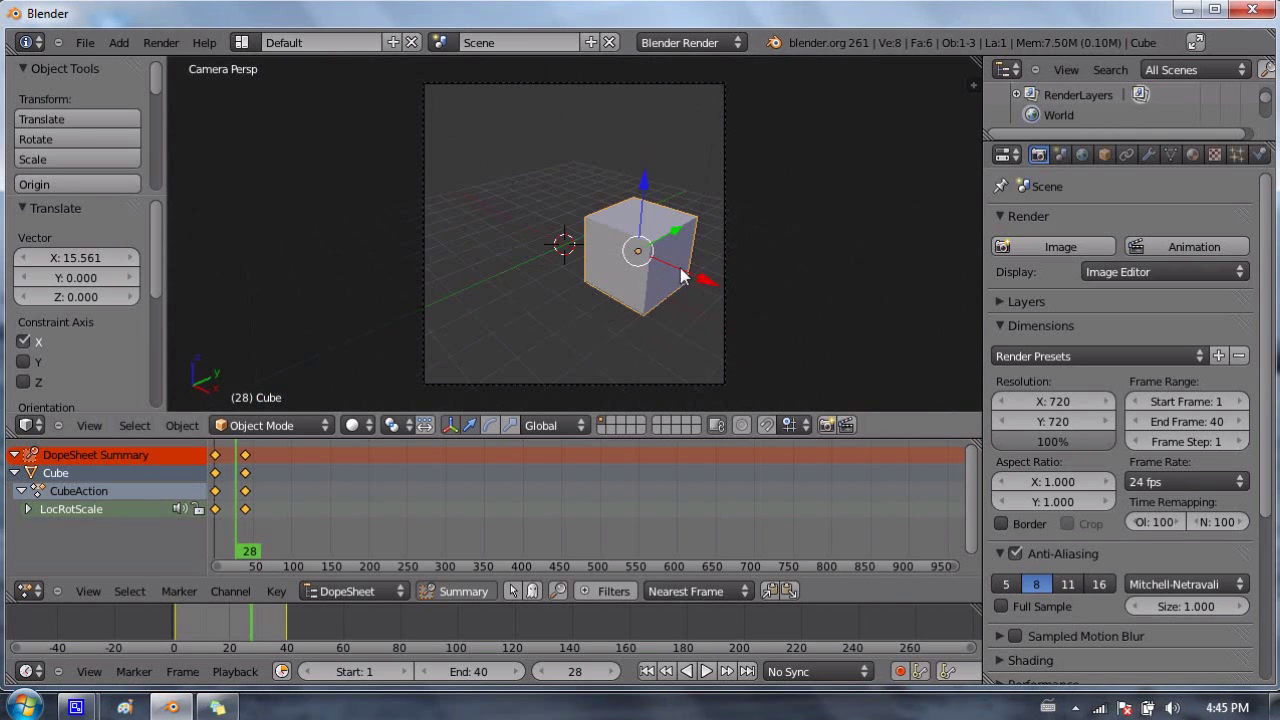
{"action": "left_click", "coordinate": [1040, 401]}
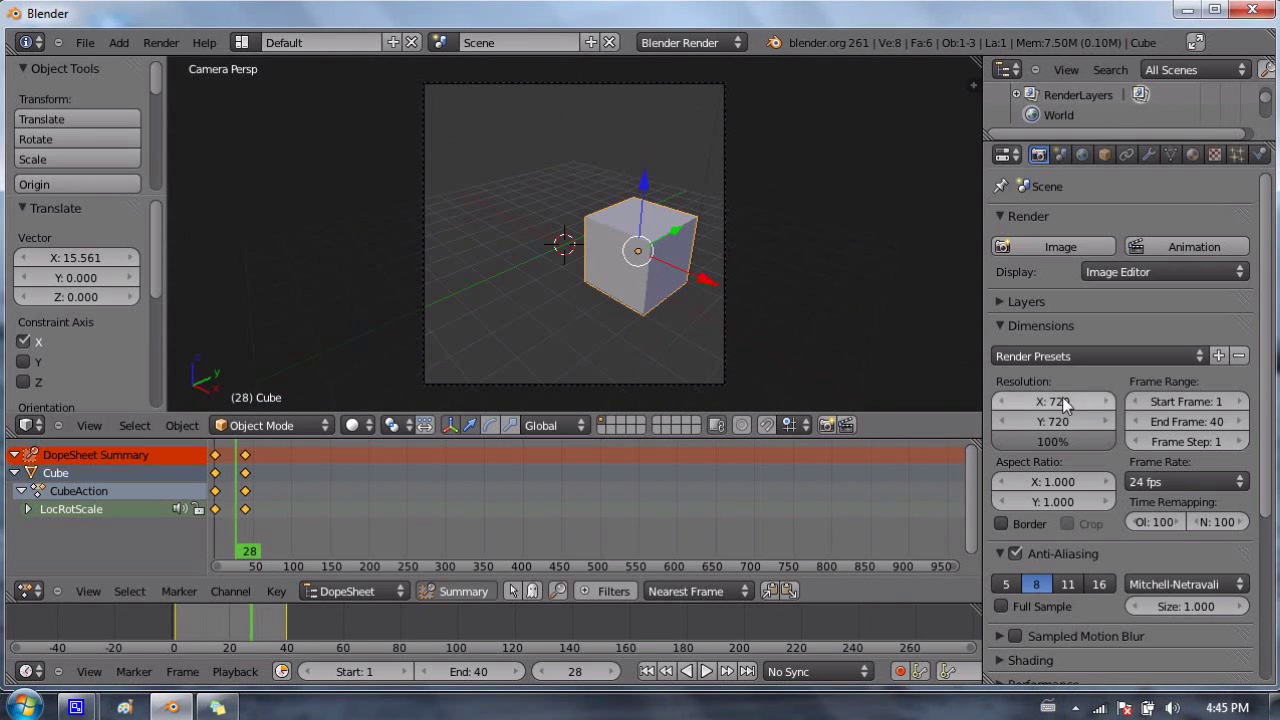
{"action": "type", "text": "1280"}
{"action": "key", "text": "Return"}
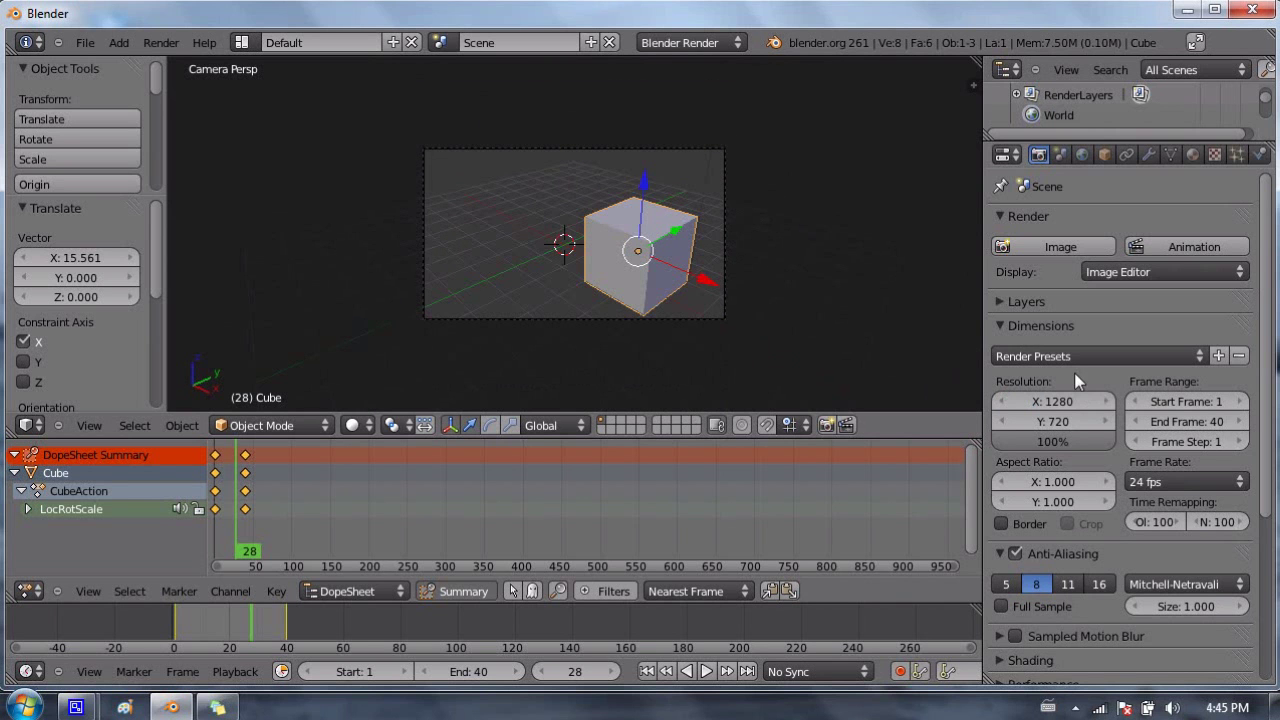
Step: Scrub the animation to frame 38 and leave the frame rate at 24 fps
{"action": "scroll", "coordinate": [526, 277], "scroll_direction": "up", "scroll_amount": 2}
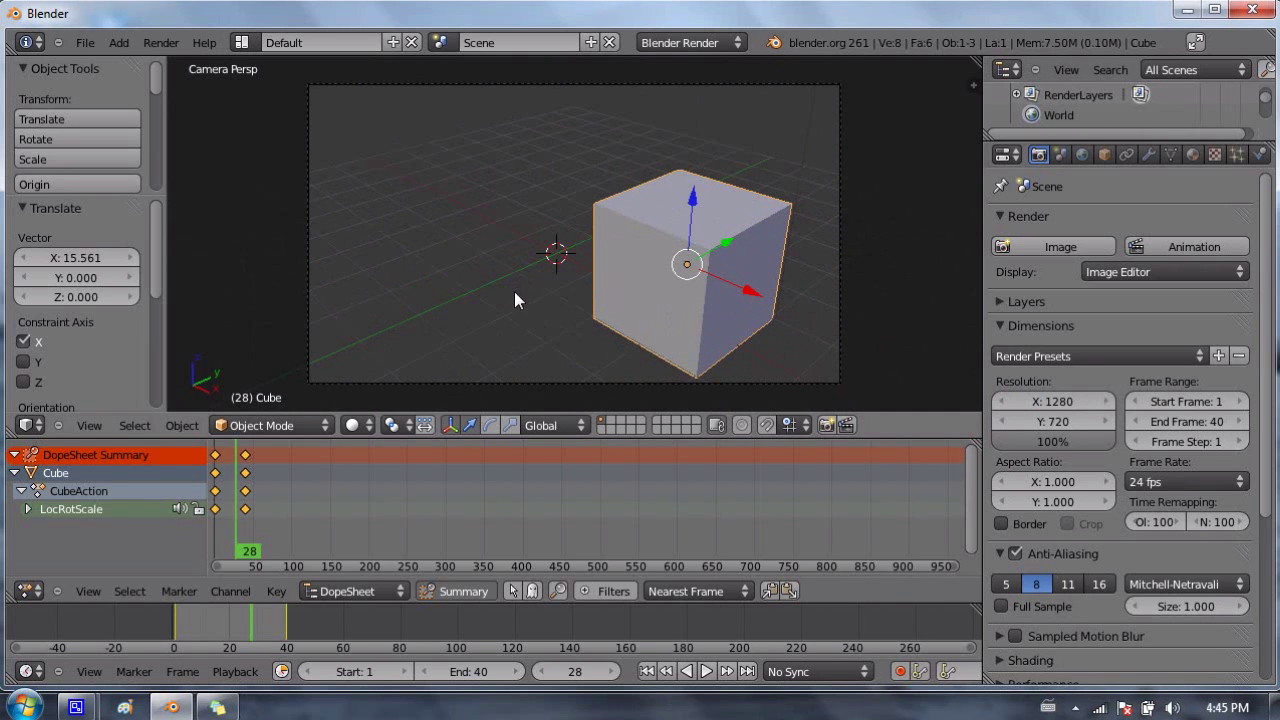
{"action": "left_click_drag", "start_coordinate": [218, 627], "coordinate": [262, 595]}
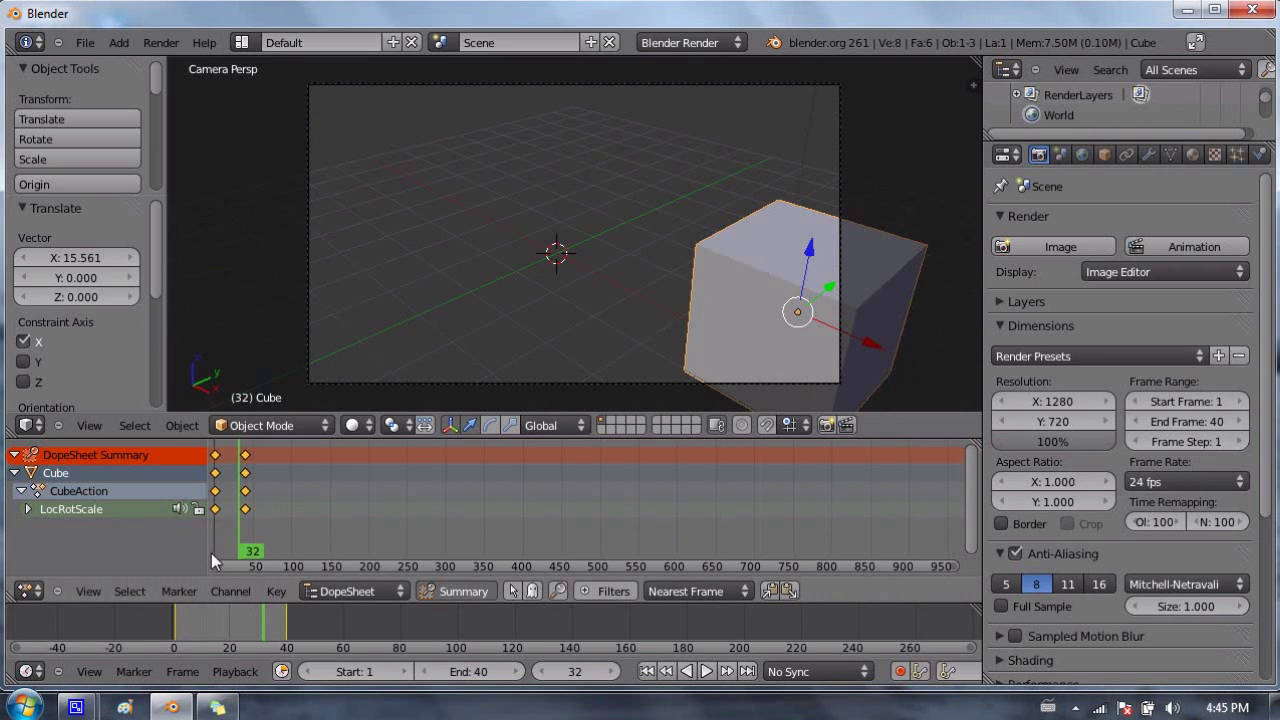
{"action": "left_click_drag", "start_coordinate": [297, 535], "coordinate": [245, 527]}
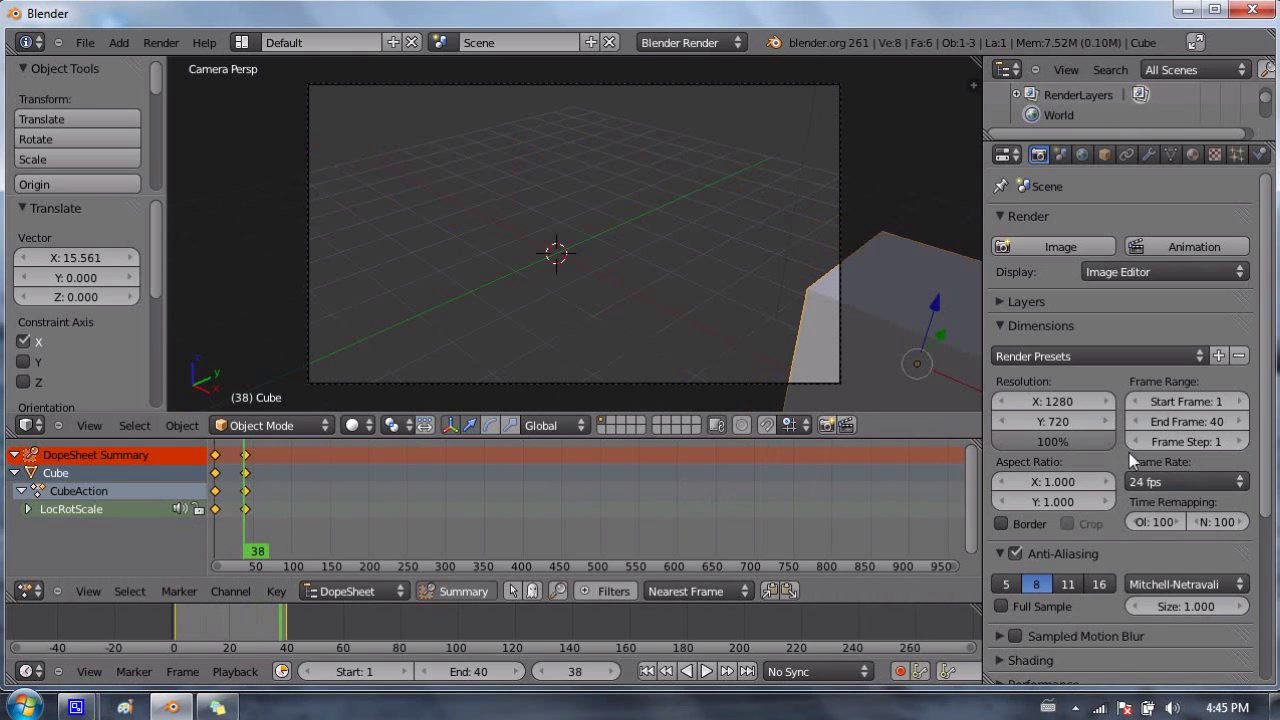
{"action": "left_click", "coordinate": [1147, 487]}
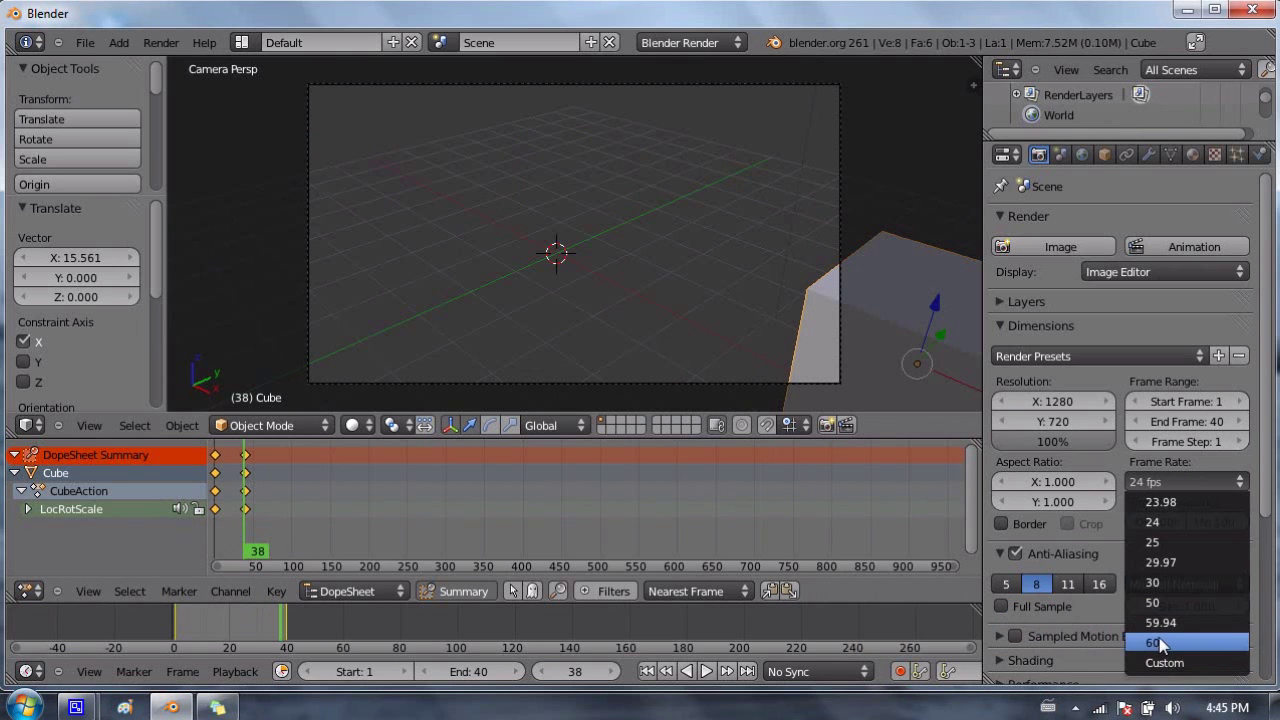
{"action": "key", "text": "Escape"}
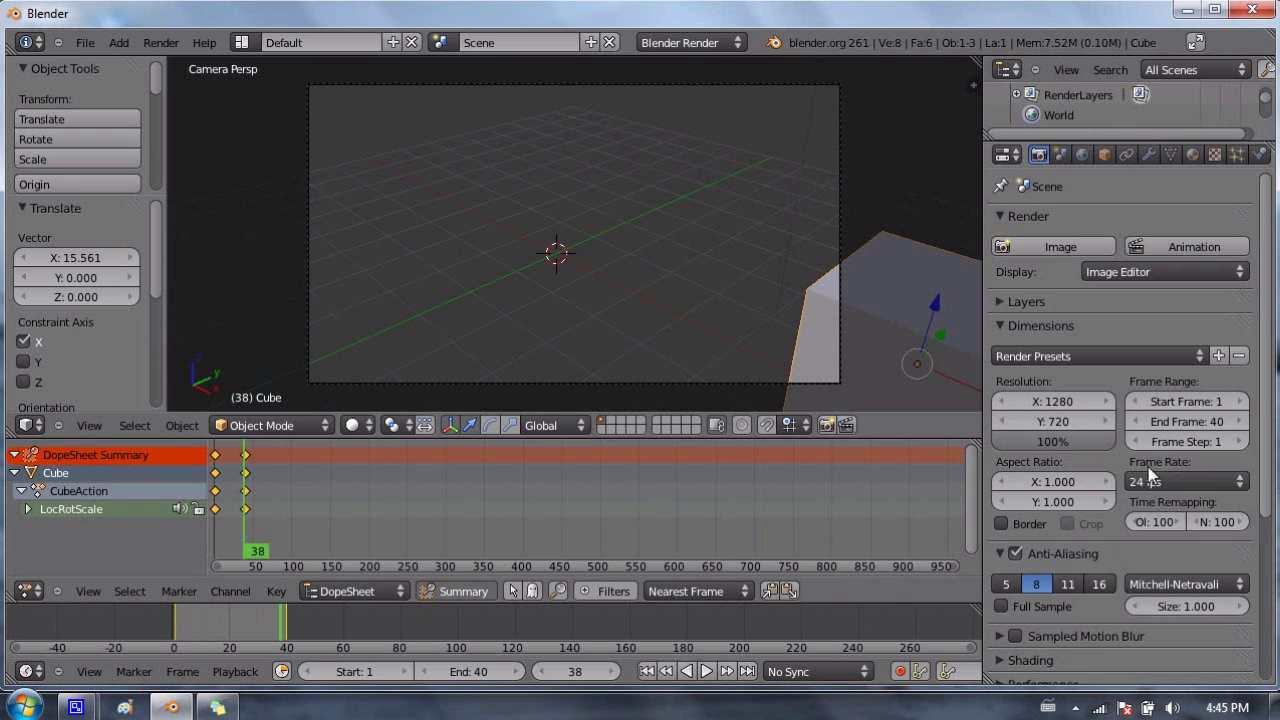
Step: Scroll the Render properties down to the Output section showing /tmp\ and PNG
{"action": "scroll", "coordinate": [1152, 508], "scroll_direction": "down", "scroll_amount": 1}
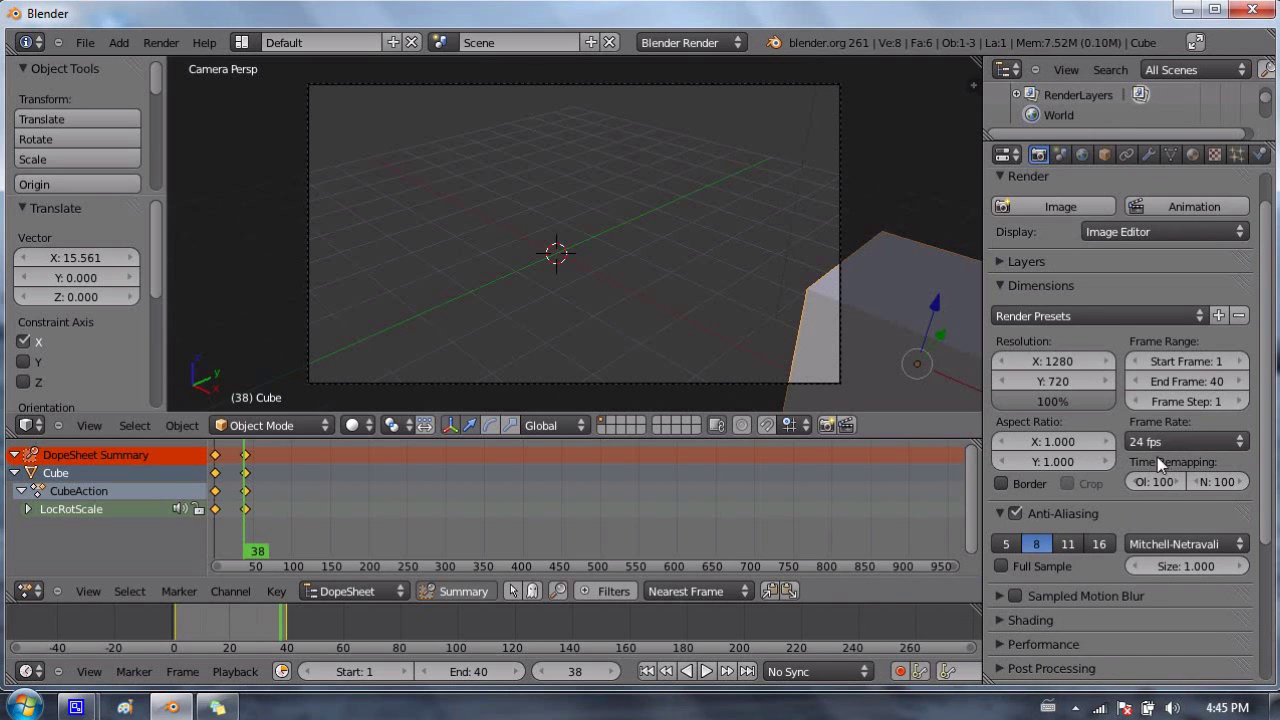
{"action": "scroll", "coordinate": [1200, 325], "scroll_direction": "down", "scroll_amount": 1}
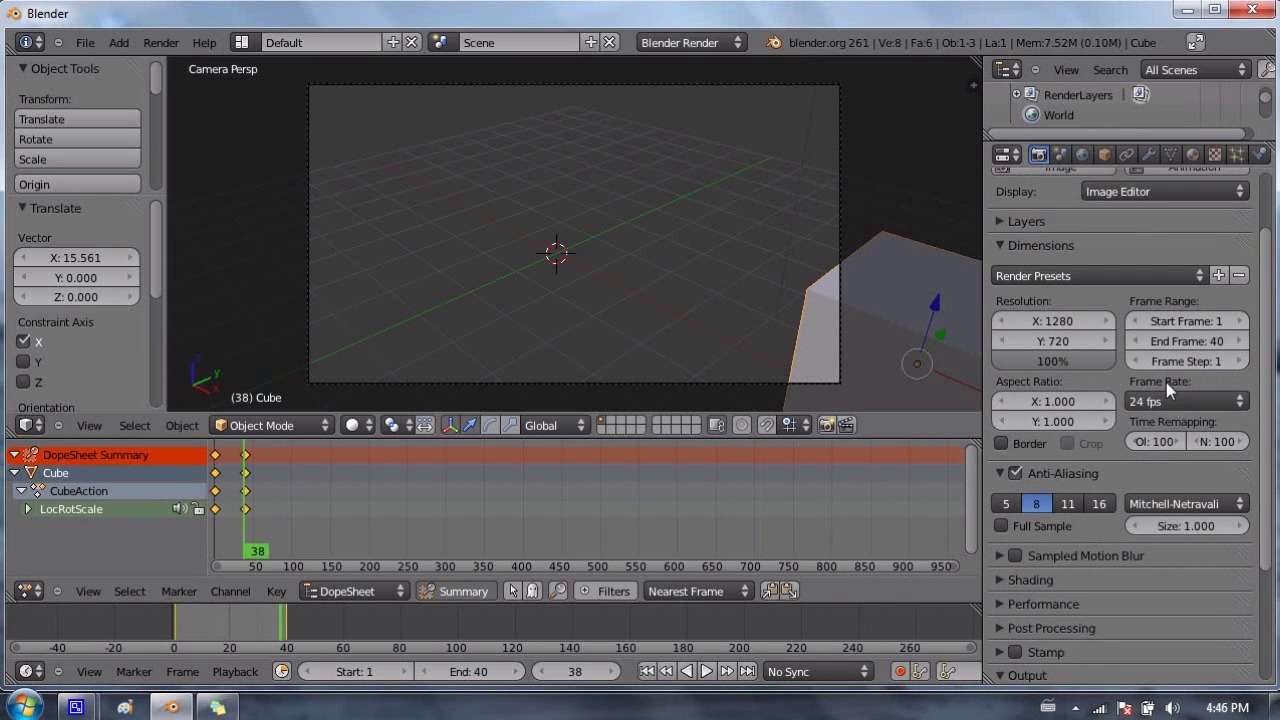
{"action": "scroll", "coordinate": [1168, 370], "scroll_direction": "down", "scroll_amount": 2}
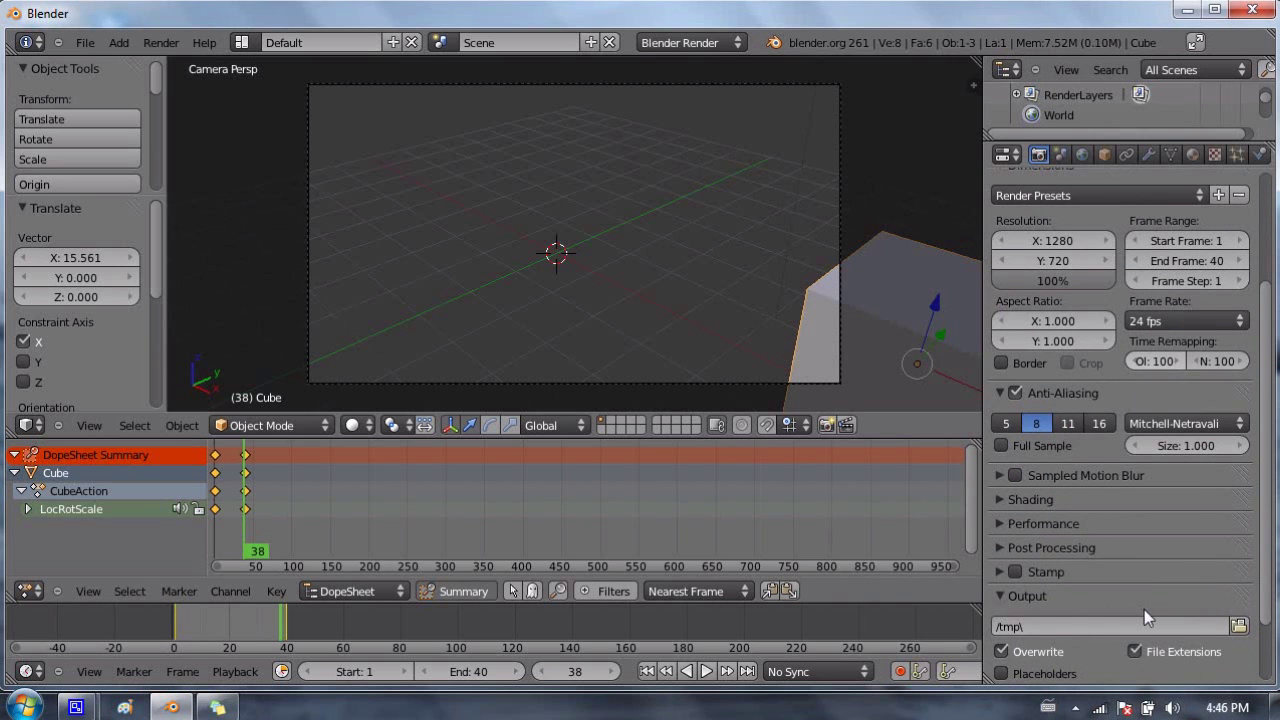
{"action": "scroll", "coordinate": [1203, 603], "scroll_direction": "down", "scroll_amount": 2}
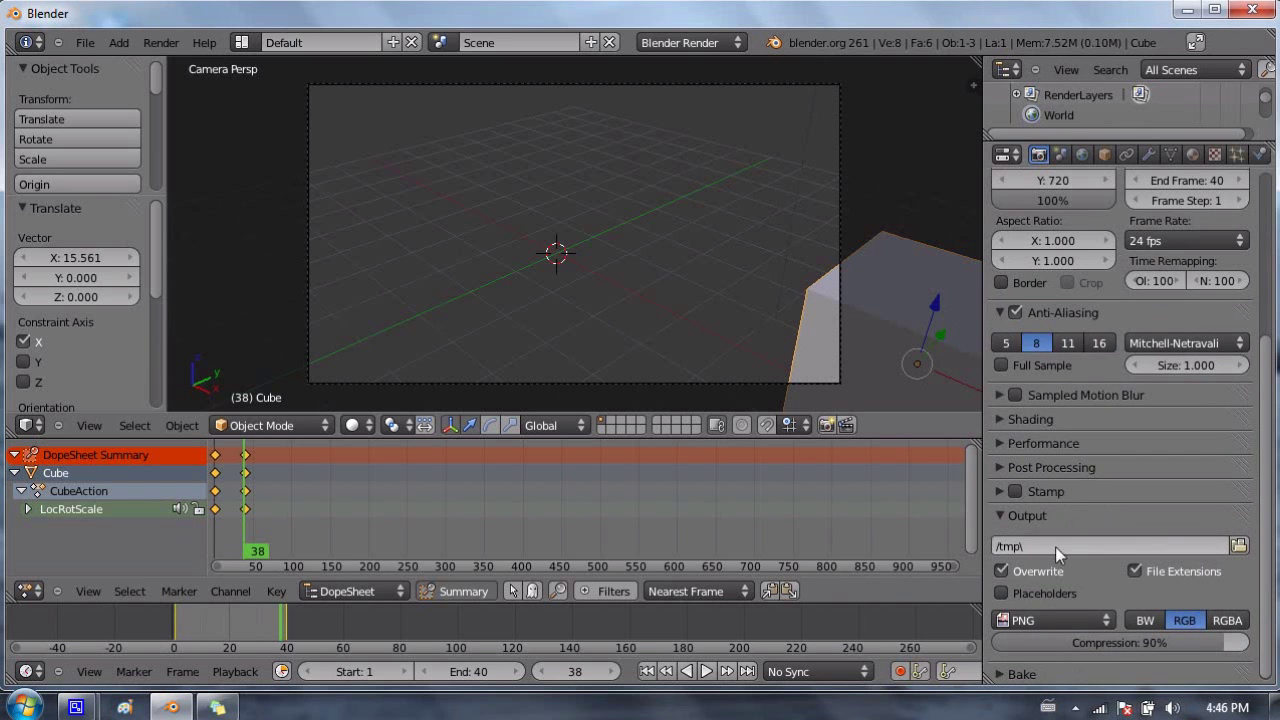
Step: In the output folder browser, go to the Desktop and create a New Folder
{"action": "left_click", "coordinate": [1238, 546]}
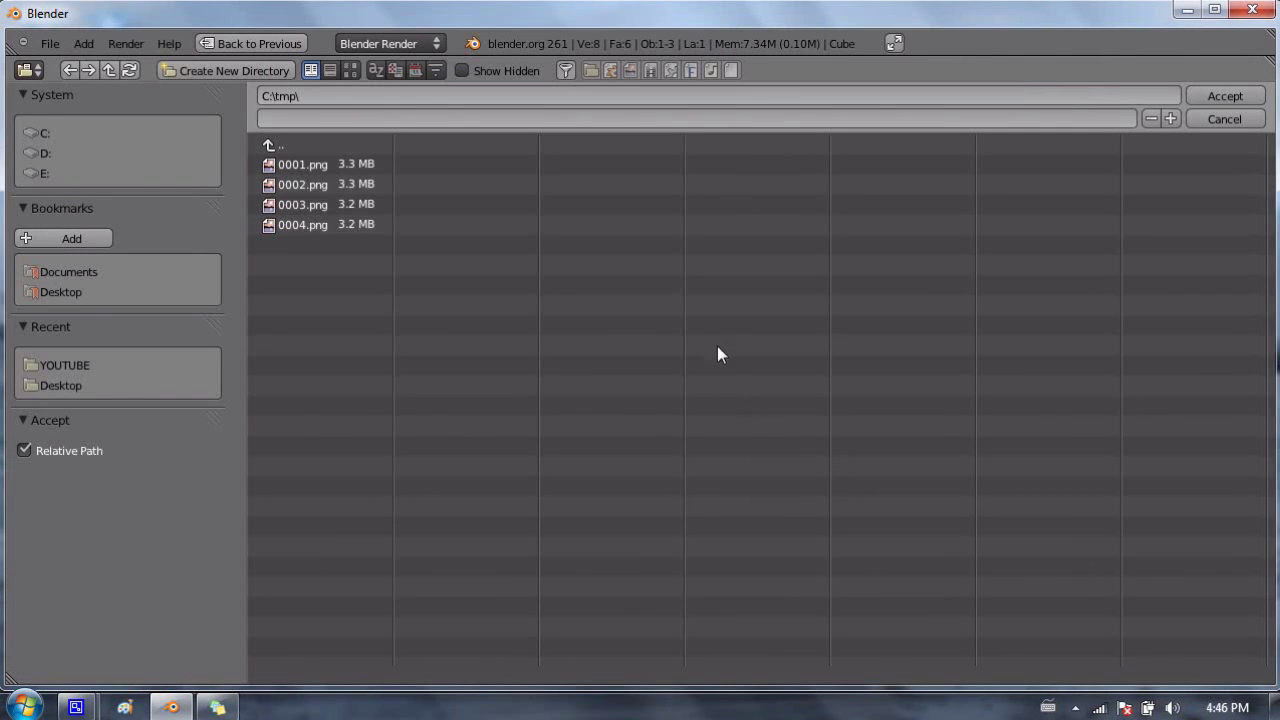
{"action": "left_click", "coordinate": [62, 292]}
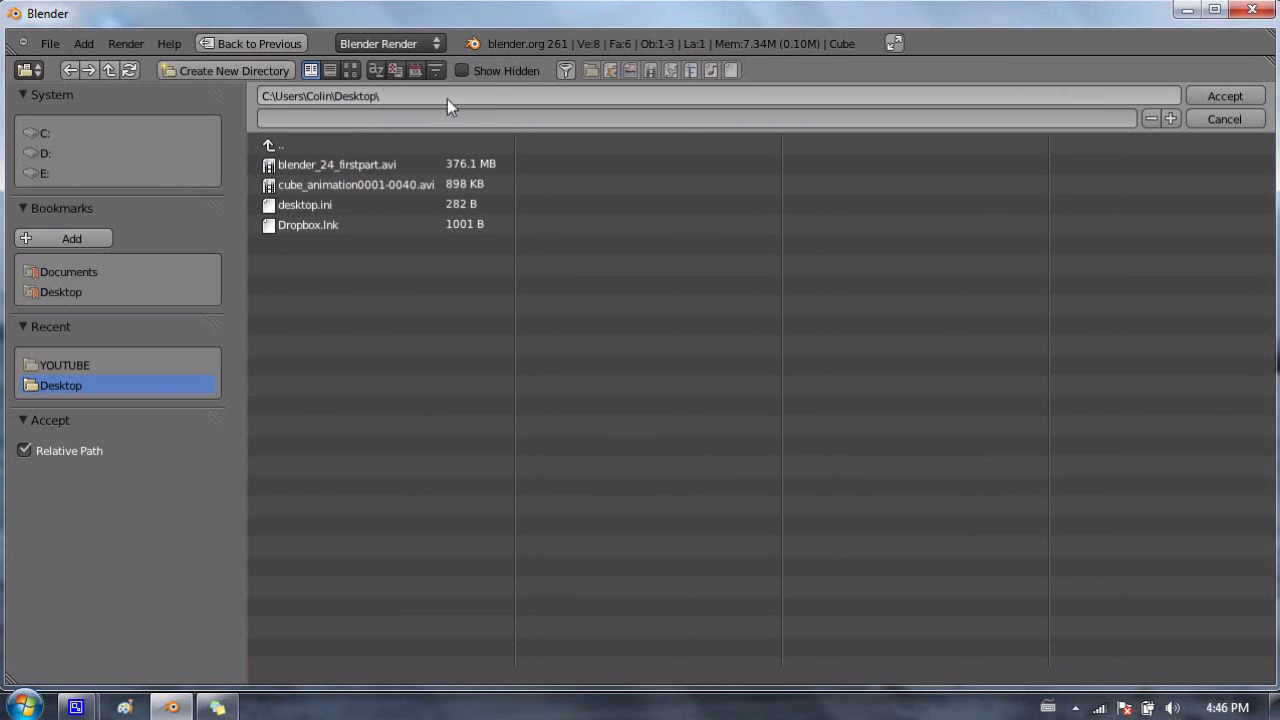
{"action": "left_click", "coordinate": [227, 69]}
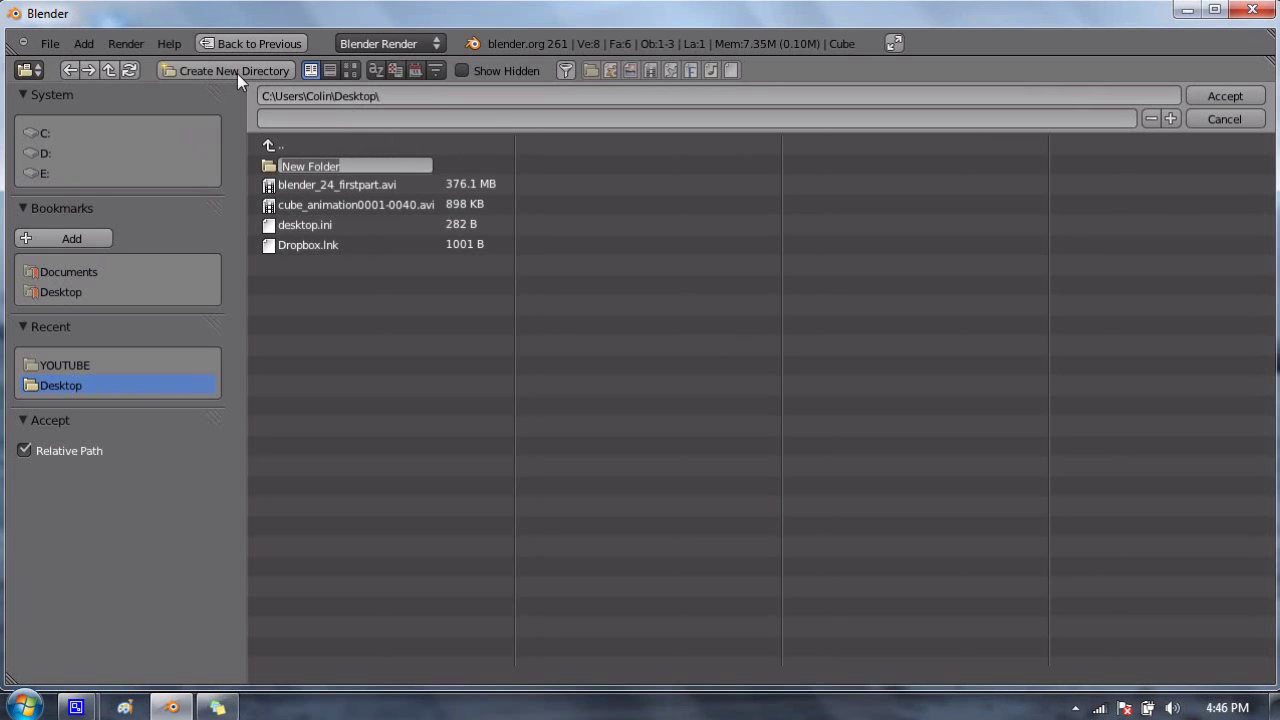
{"action": "double_click", "coordinate": [386, 157]}
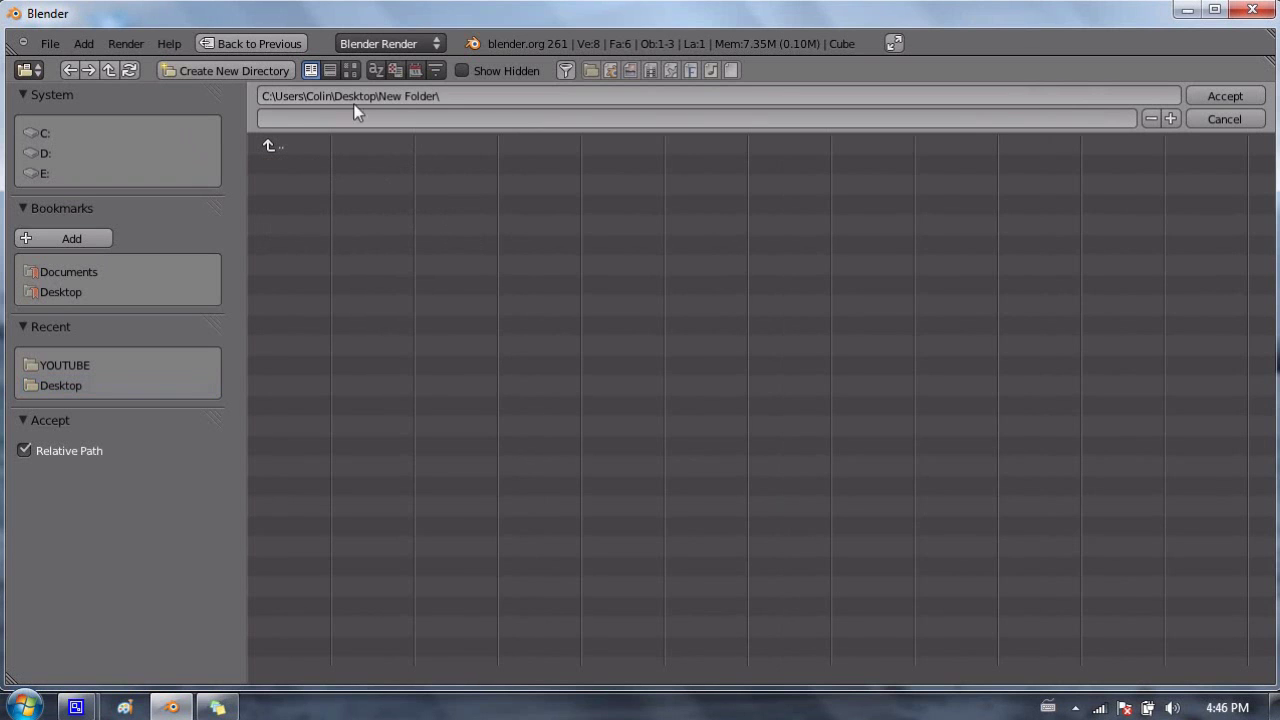
{"action": "left_click", "coordinate": [266, 146]}
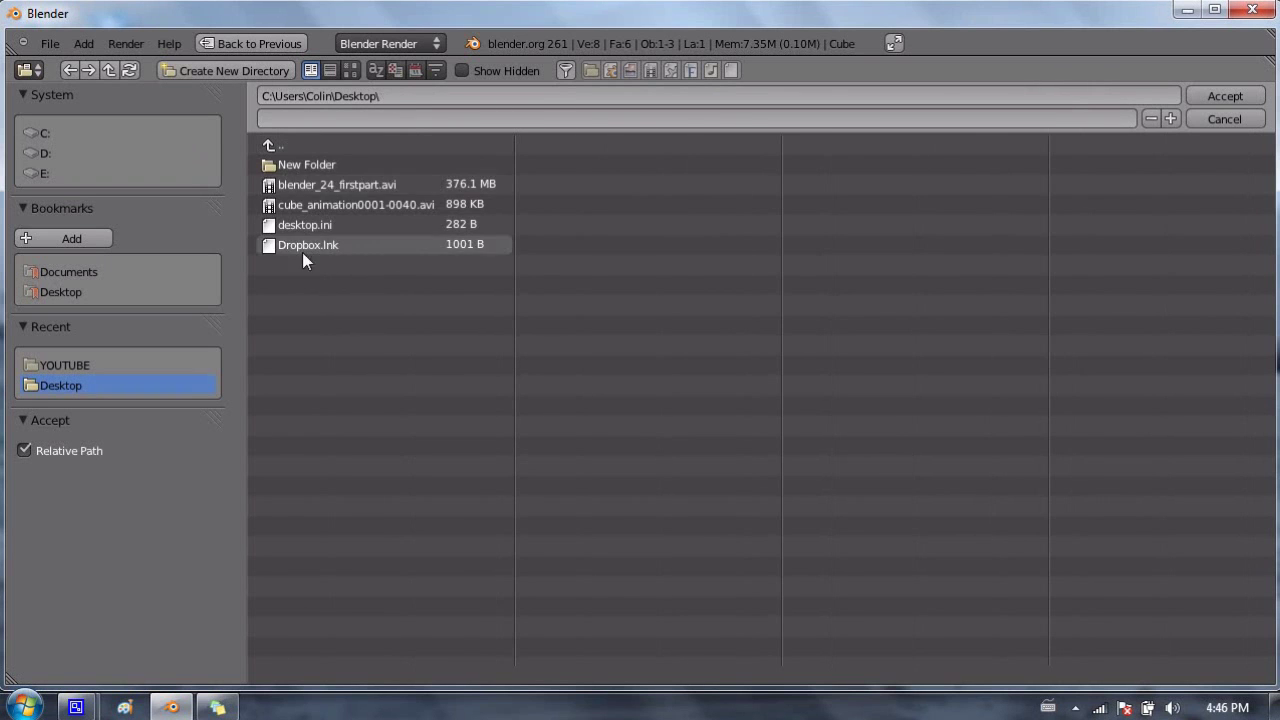
{"action": "left_click", "coordinate": [316, 166]}
{"action": "left_click", "coordinate": [284, 143]}
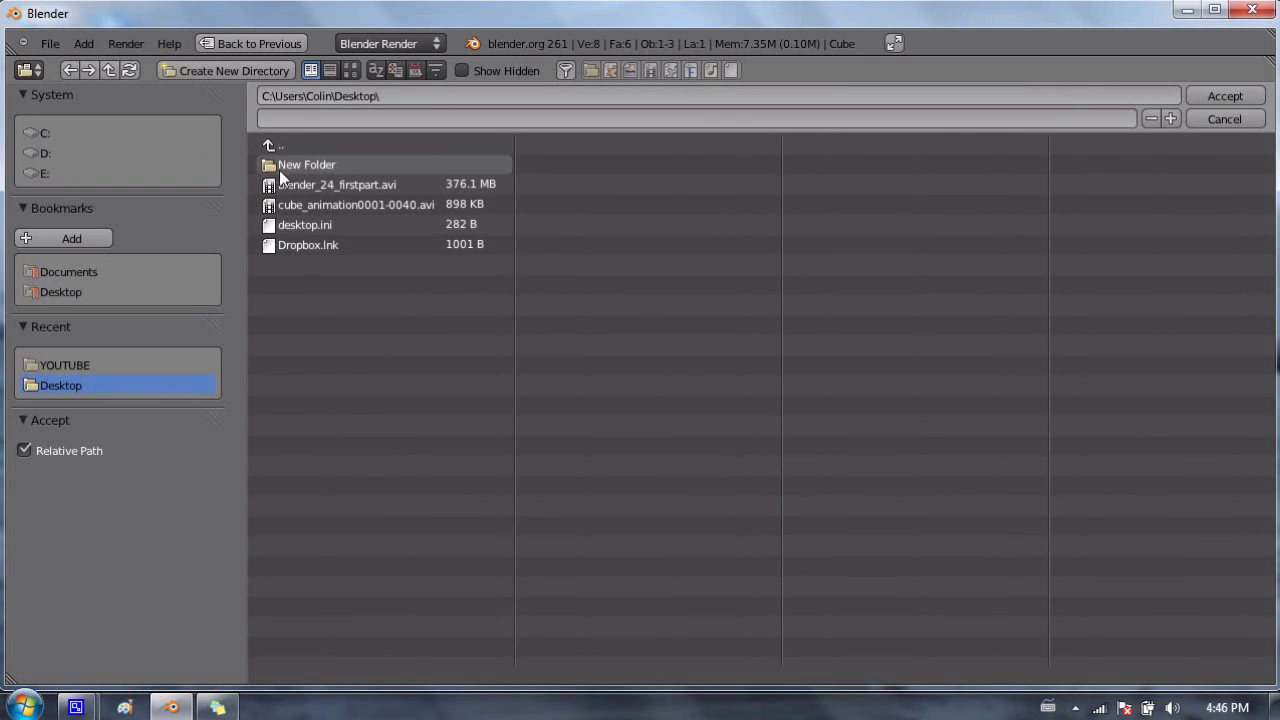
{"action": "left_click", "coordinate": [304, 165]}
{"action": "left_click", "coordinate": [284, 150]}
{"action": "left_click", "coordinate": [317, 168]}
{"action": "left_click", "coordinate": [276, 148]}
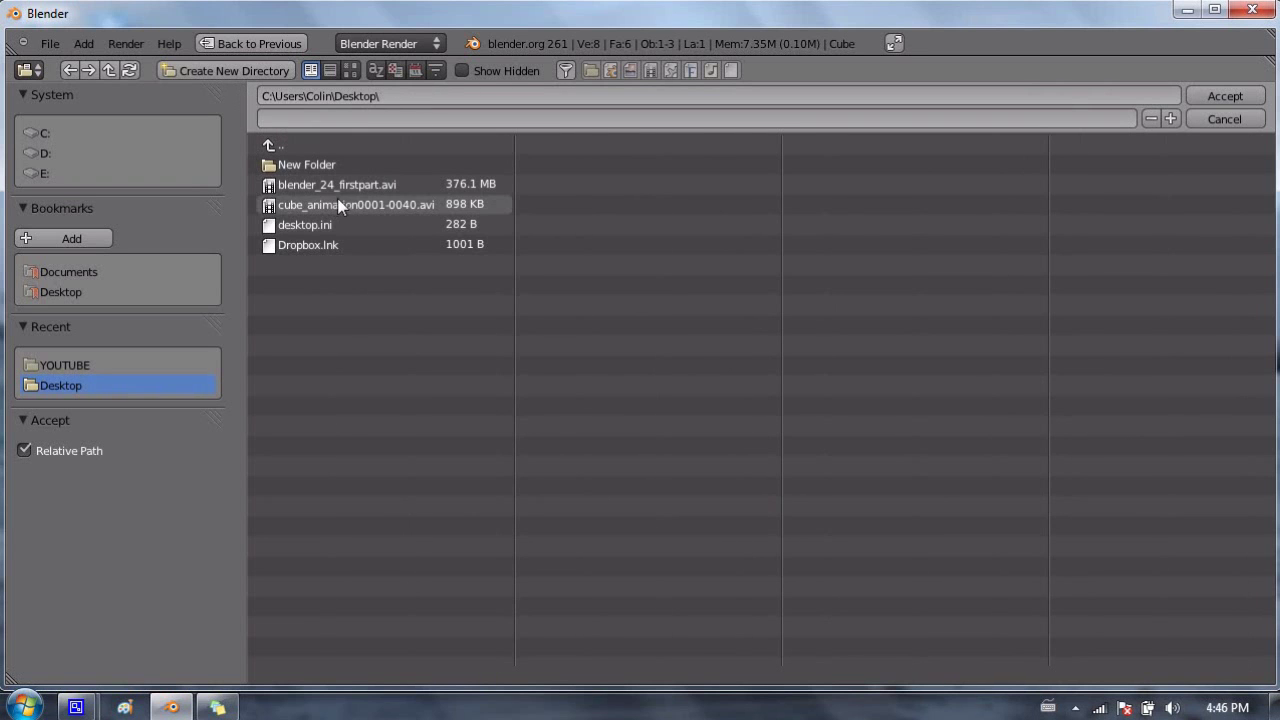
Step: Create a box_animation folder on the Desktop and accept it as the output path
{"action": "left_click", "coordinate": [228, 70]}
{"action": "left_click", "coordinate": [222, 81]}
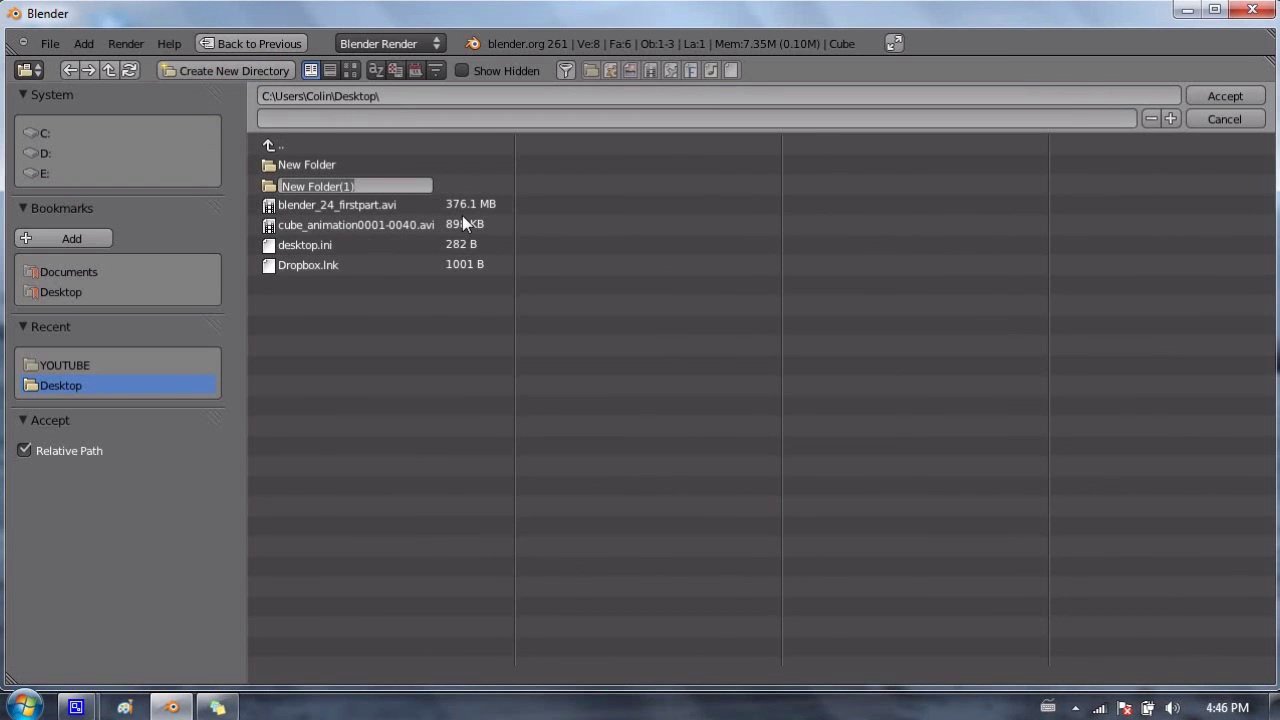
{"action": "type", "text": "box_anim"}
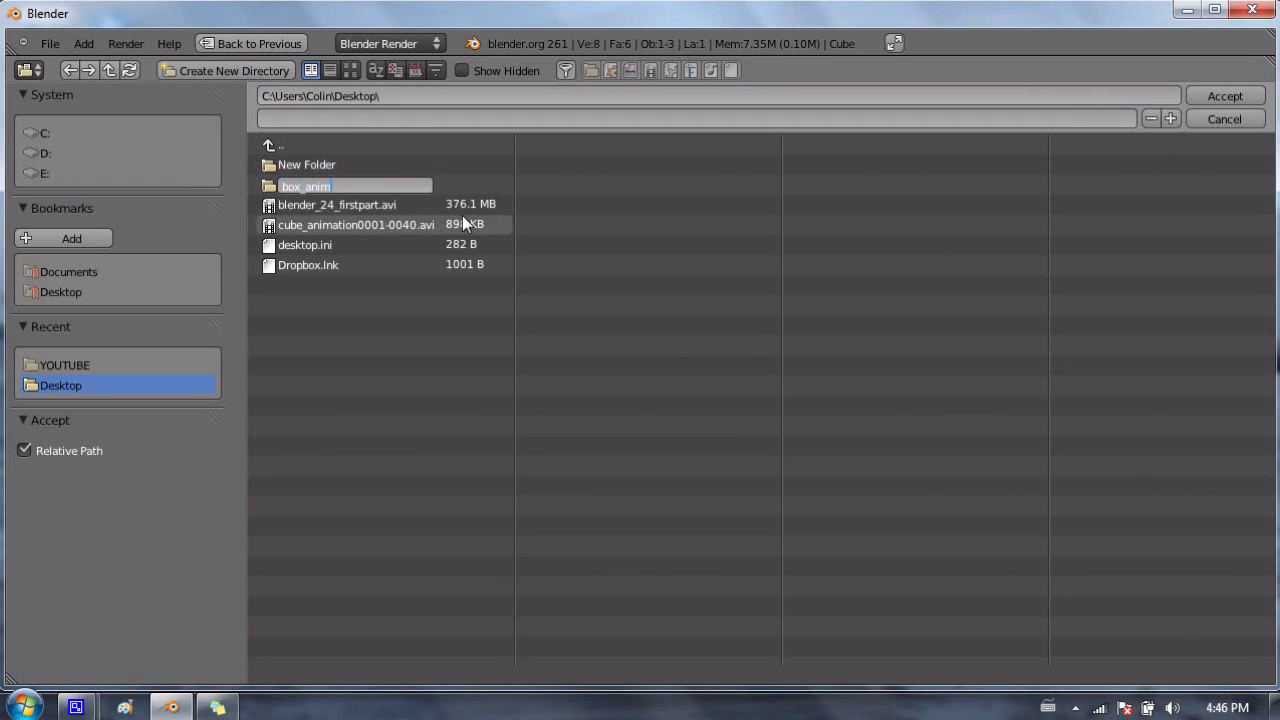
{"action": "type", "text": "ation"}
{"action": "key", "text": "Return"}
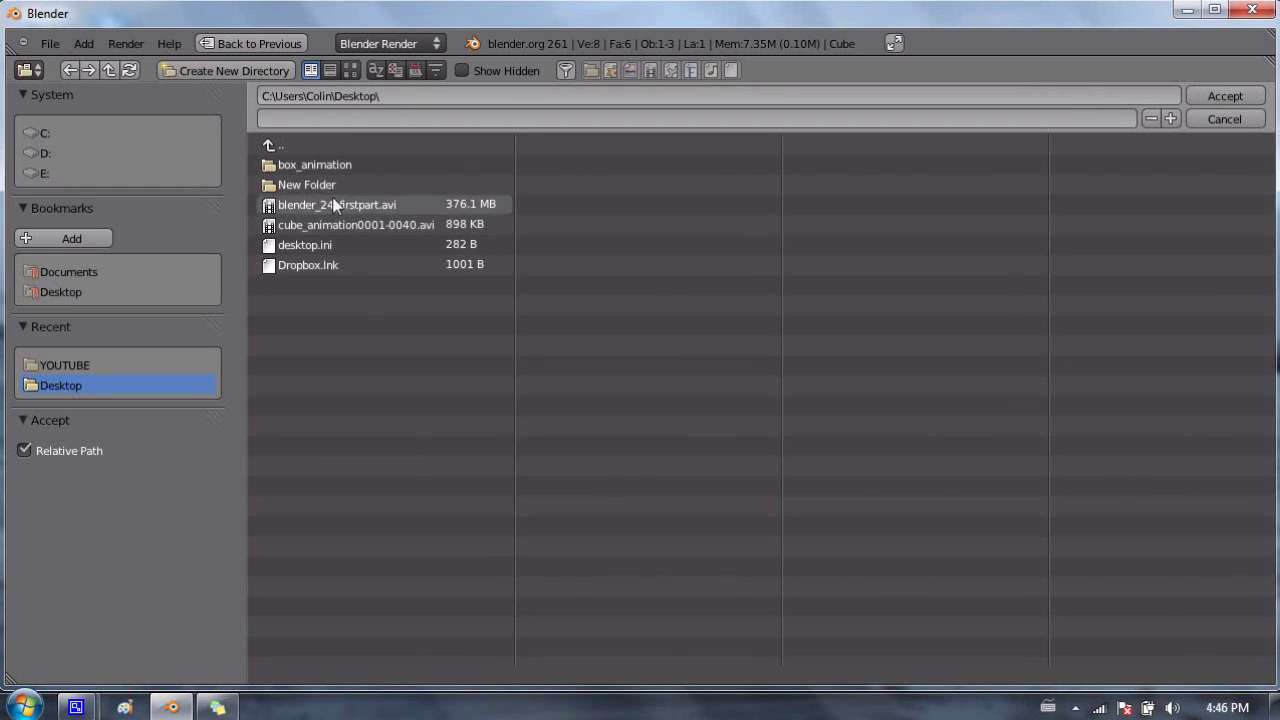
{"action": "left_click", "coordinate": [292, 166]}
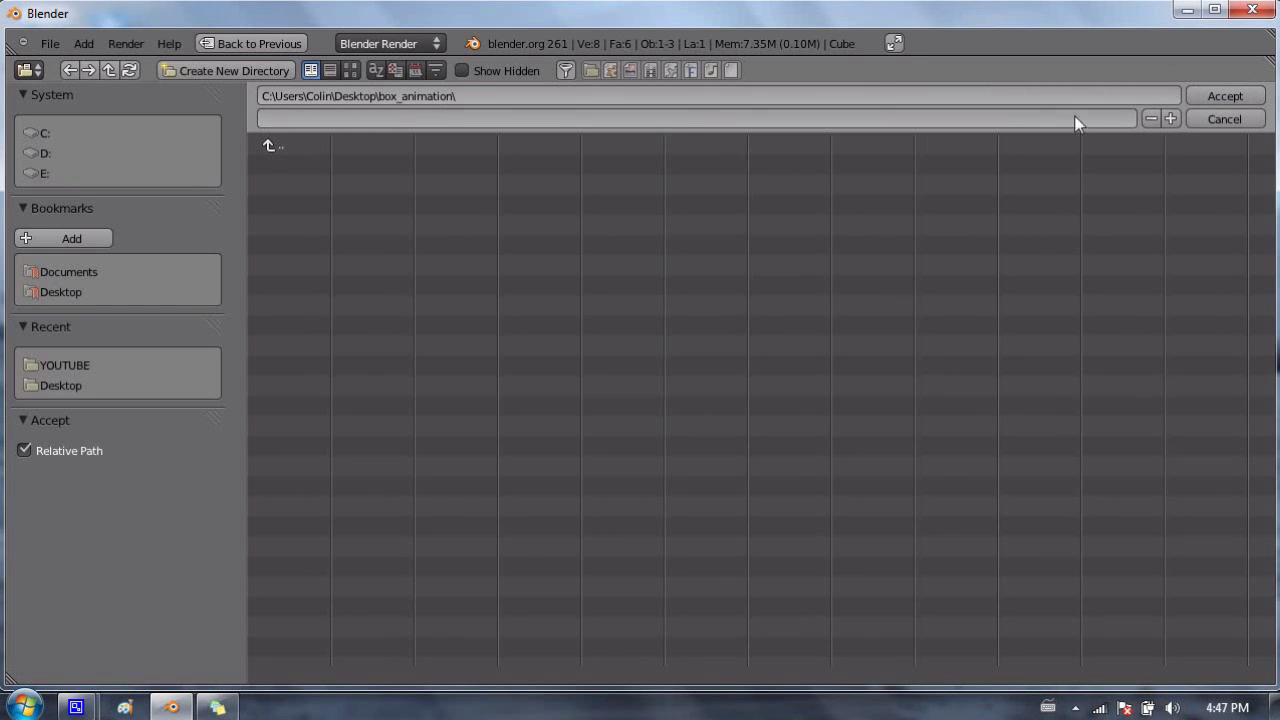
{"action": "left_click", "coordinate": [1221, 93]}
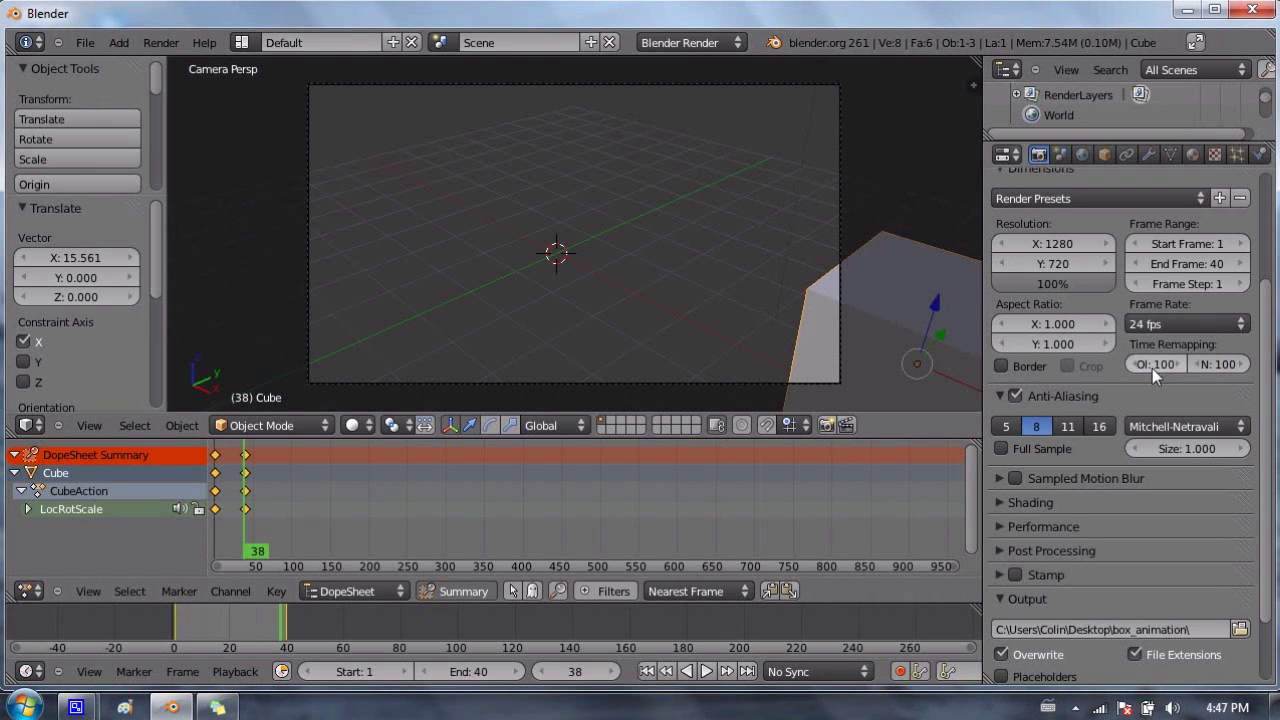
Step: Scroll to the Output section and open the PNG File Format list
{"action": "scroll", "coordinate": [1145, 450], "scroll_direction": "down", "scroll_amount": 2}
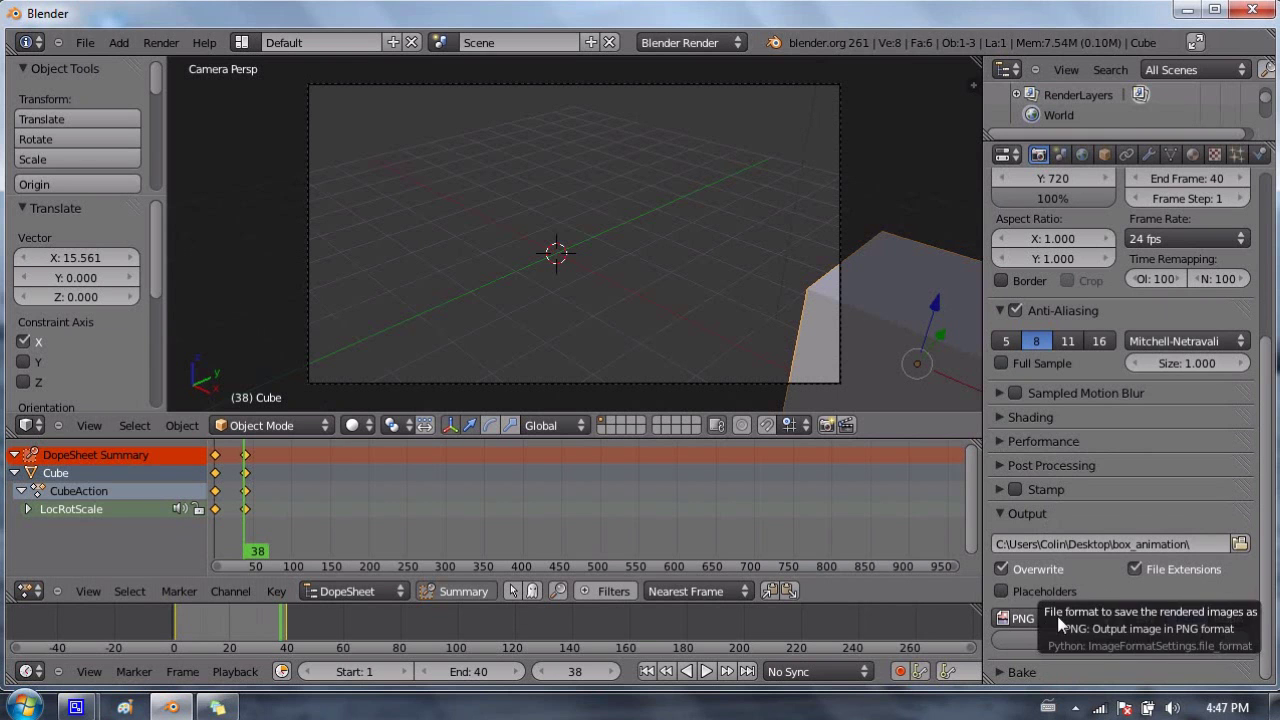
{"action": "left_click", "coordinate": [1016, 622]}
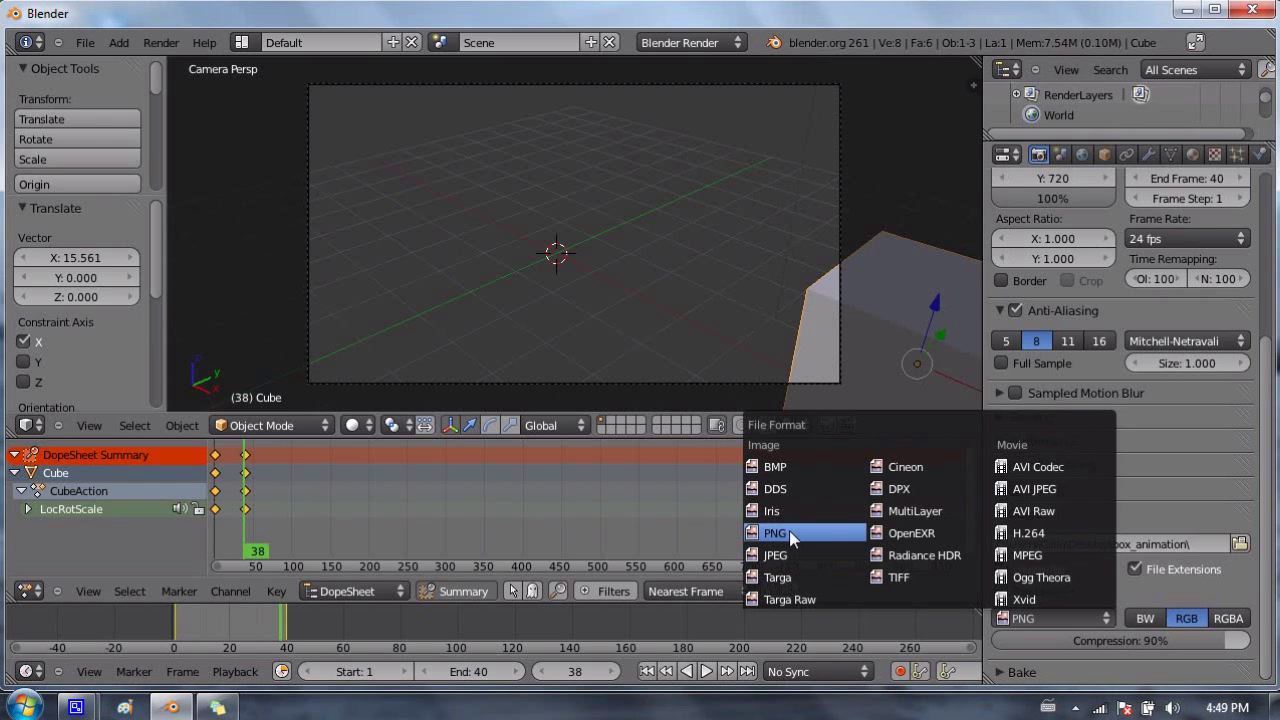
Step: Close the File Format list, keeping PNG as the format
{"action": "left_click", "coordinate": [785, 532]}
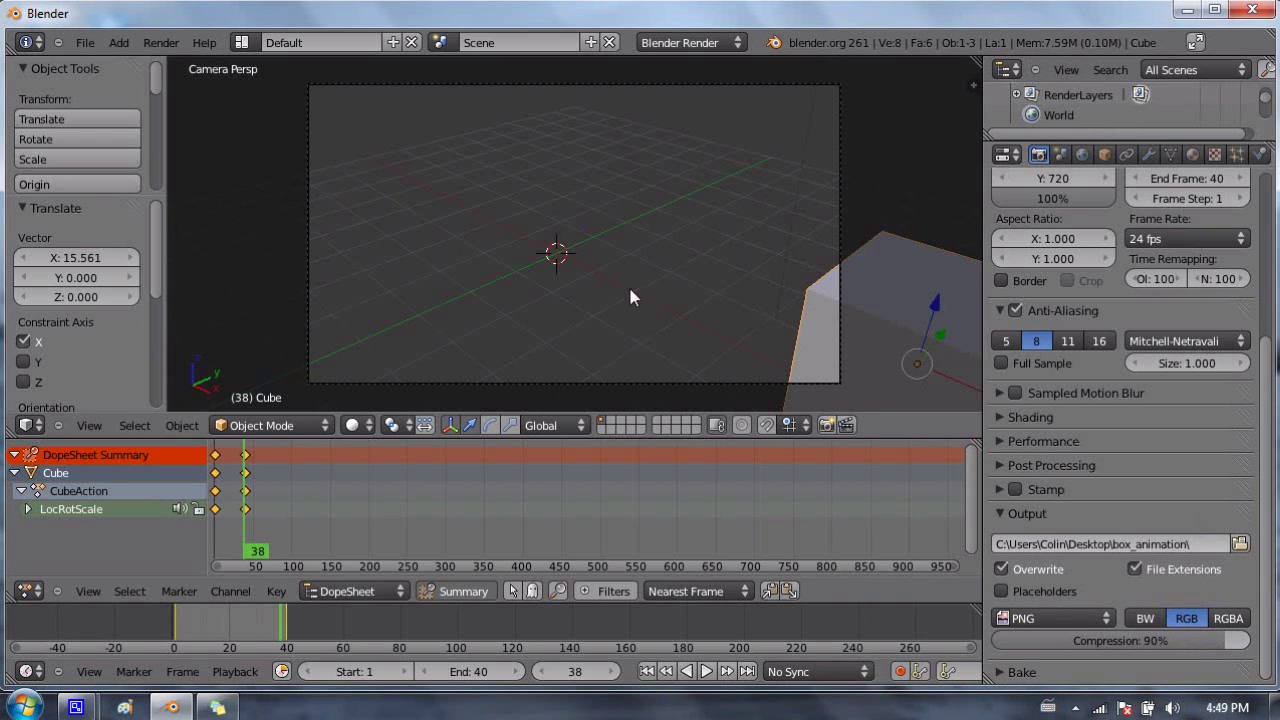
Step: From the front orthographic view, add a plane and scale it by 10 as a floor under the cube
{"action": "key", "text": "KP_5"}
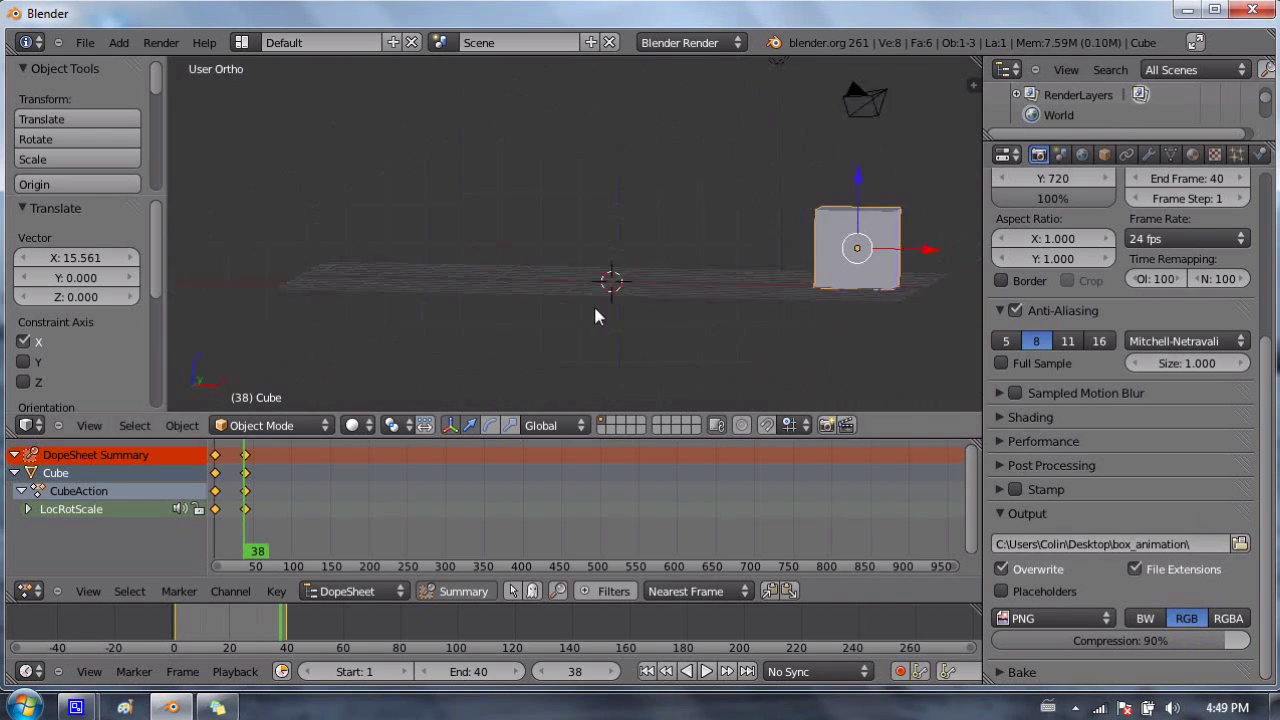
{"action": "key", "text": "KP_1"}
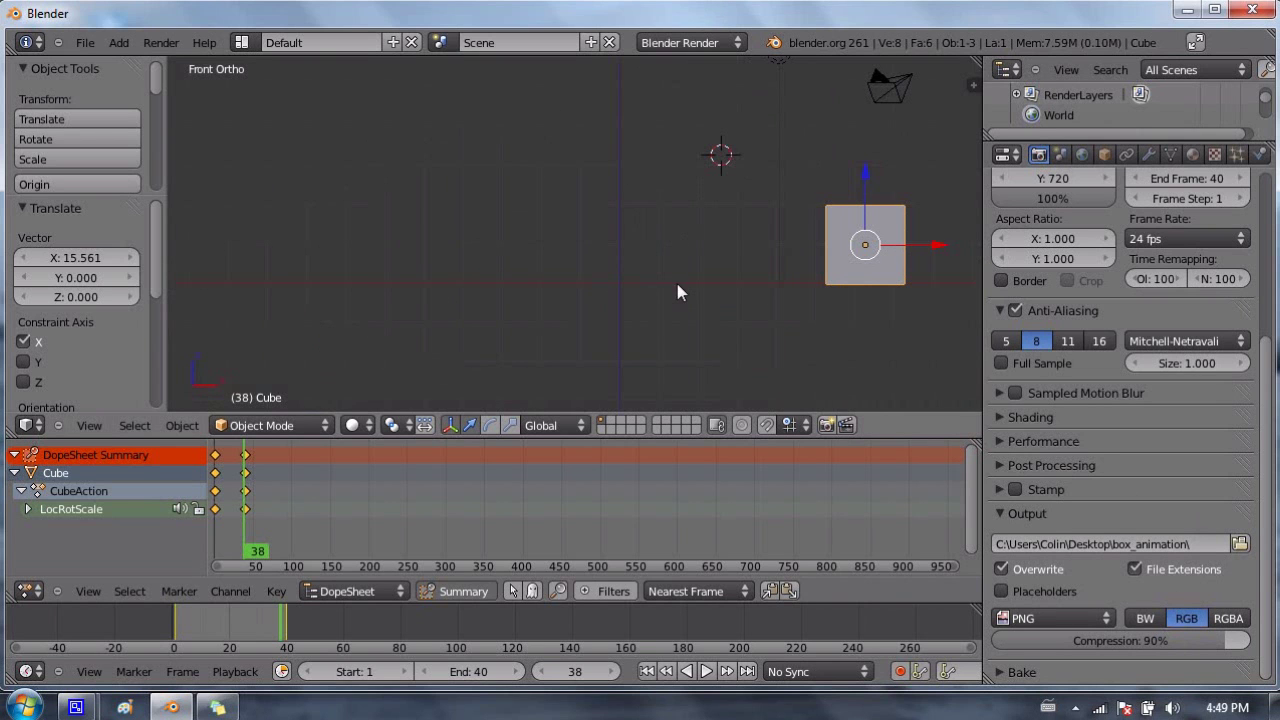
{"action": "middle_click_drag", "start_coordinate": [672, 282], "coordinate": [521, 286]}
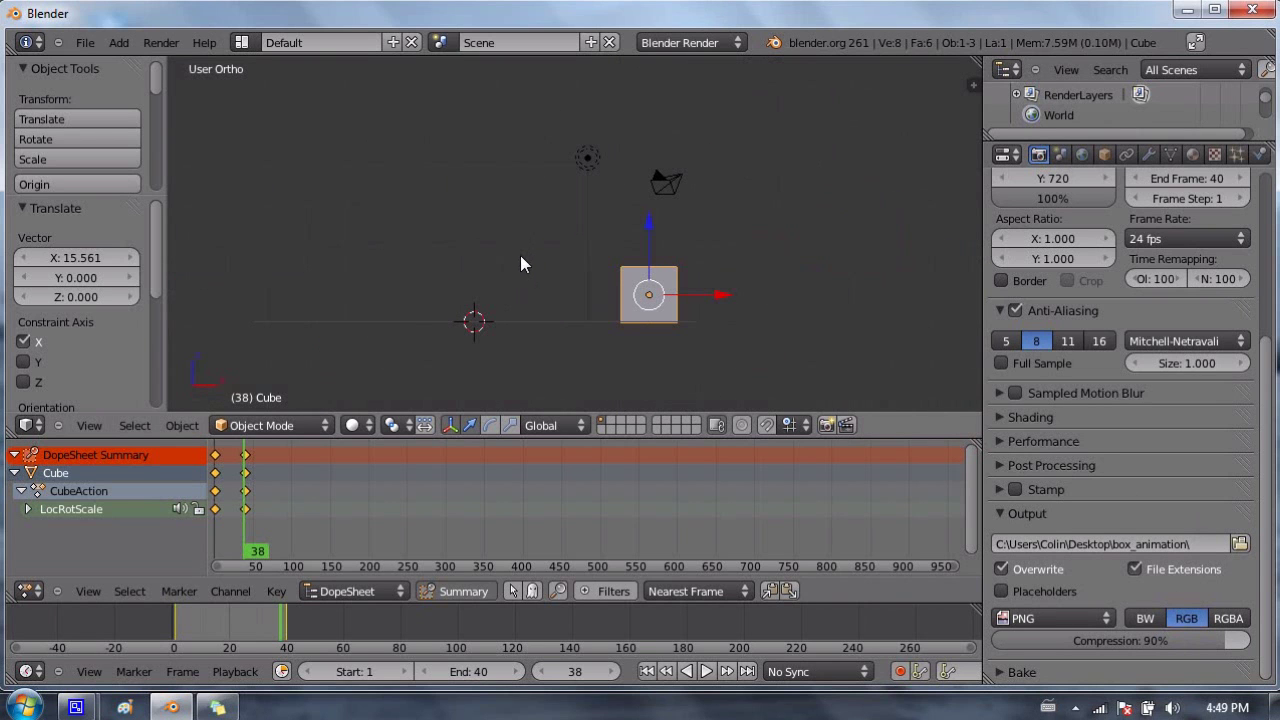
{"action": "mouse_move", "coordinate": [553, 233]}
{"action": "middle_mouse_down"}
{"action": "mouse_move", "coordinate": [535, 317]}
{"action": "mouse_move", "coordinate": [549, 239]}
{"action": "middle_mouse_up"}
{"action": "key", "text": "KP_1"}
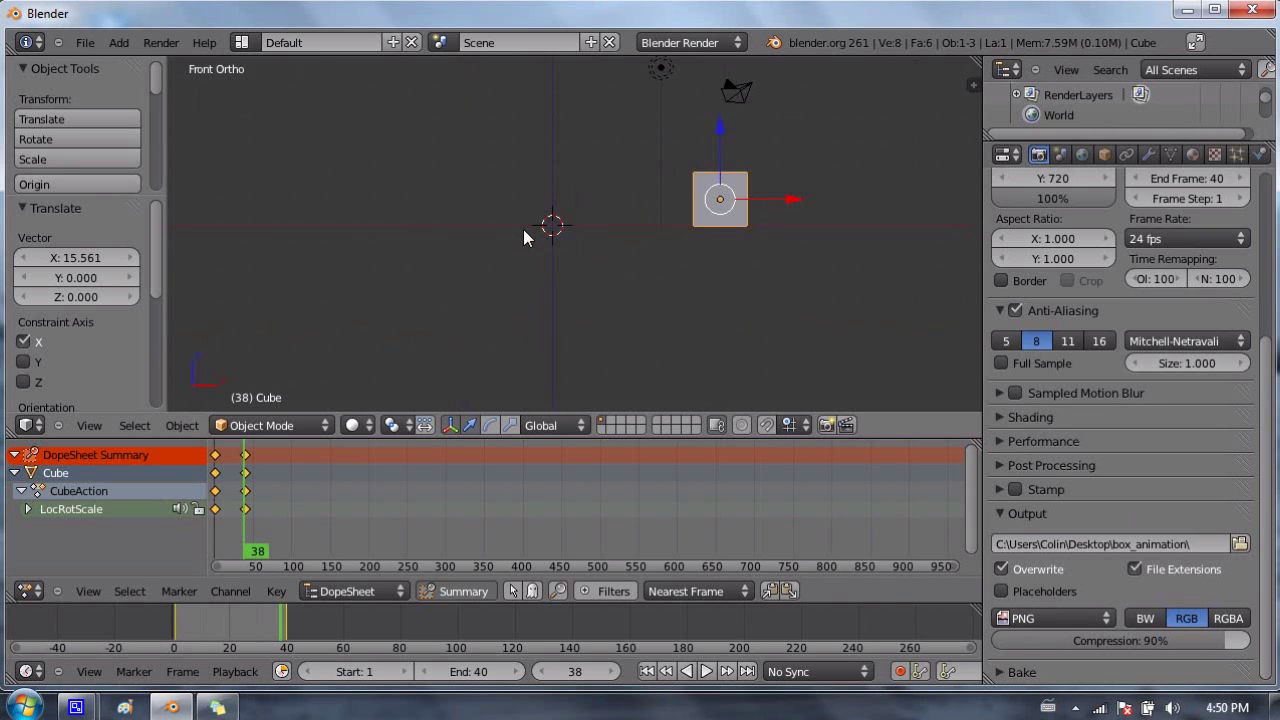
{"action": "key", "text": "shift+a"}
{"action": "mouse_move", "coordinate": [523, 229]}
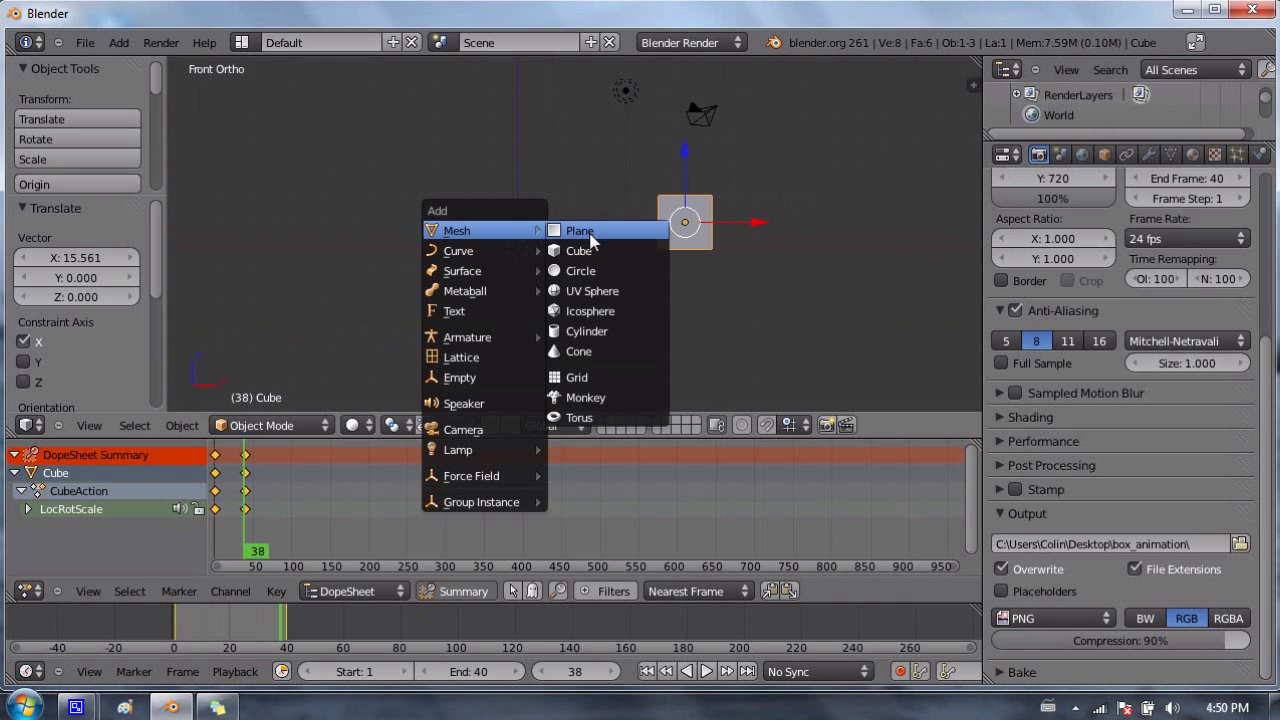
{"action": "left_click", "coordinate": [583, 229]}
{"action": "middle_click_drag", "start_coordinate": [587, 217], "coordinate": [583, 264]}
{"action": "type", "text": "s"}
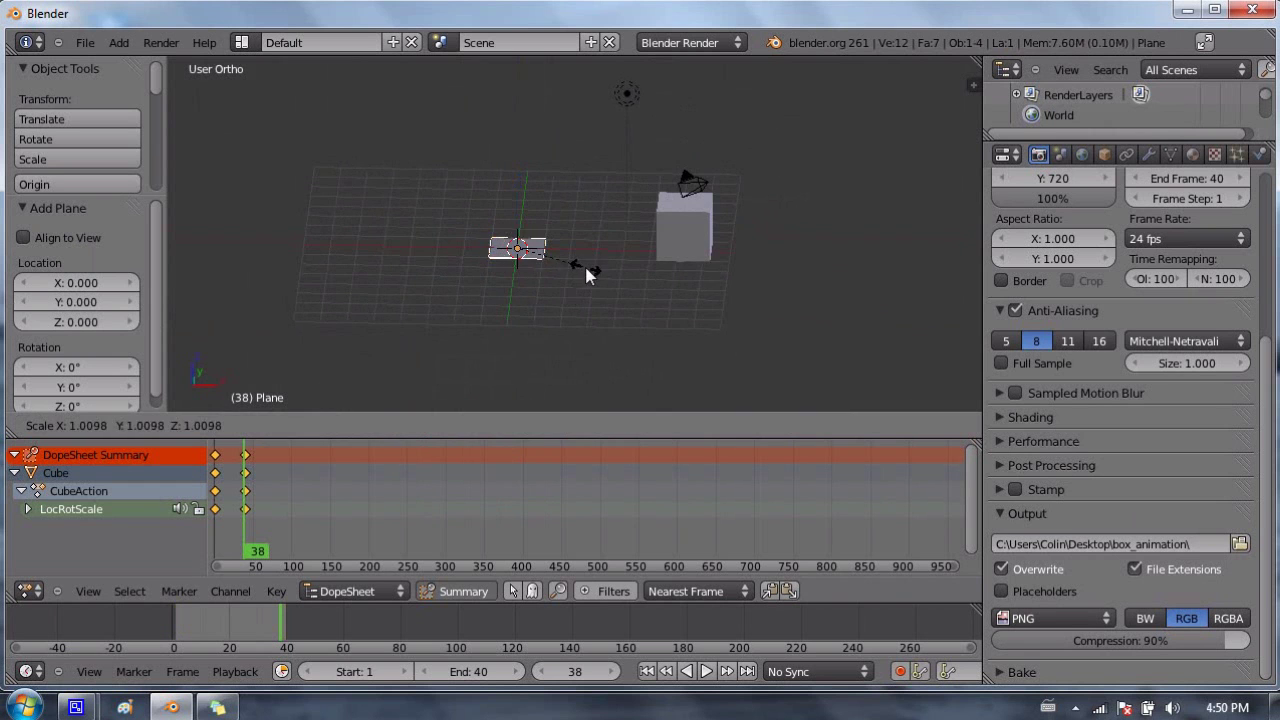
{"action": "type", "text": "10"}
{"action": "key", "text": "Return"}
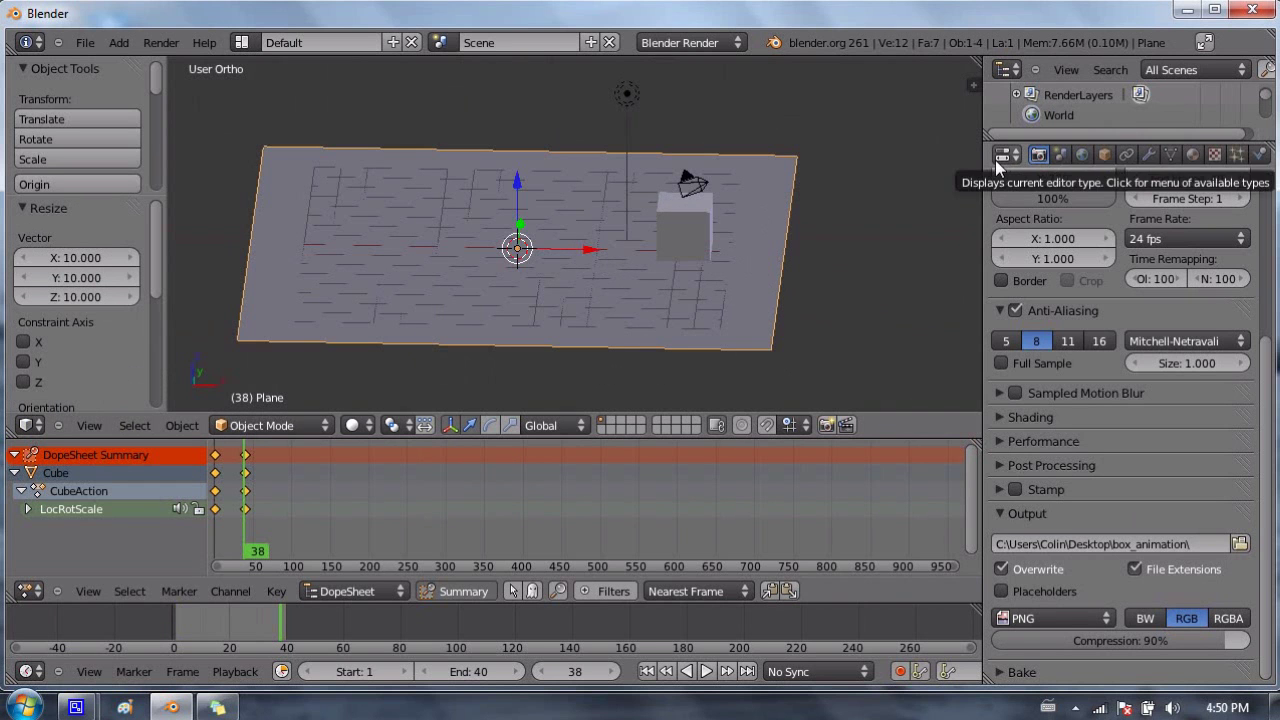
Step: Give the plane a new material, Material.001, and expand its Shadow settings
{"action": "left_click", "coordinate": [1191, 155]}
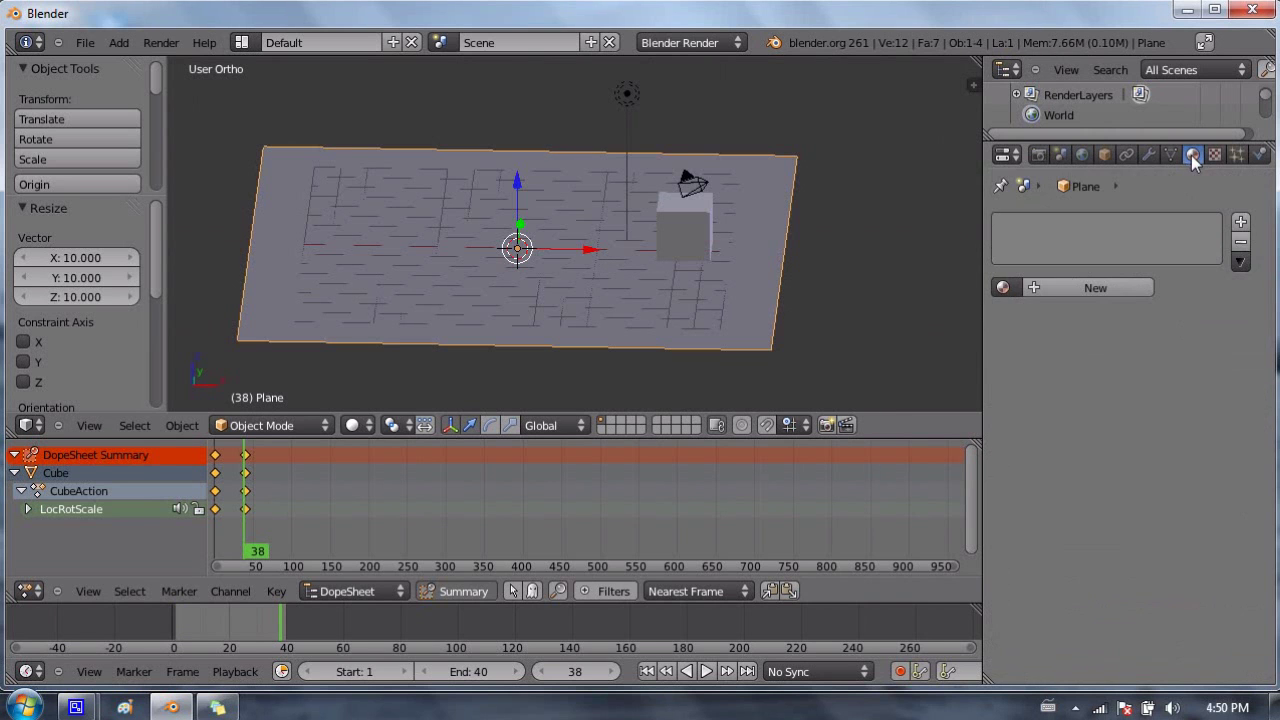
{"action": "left_click", "coordinate": [1049, 286]}
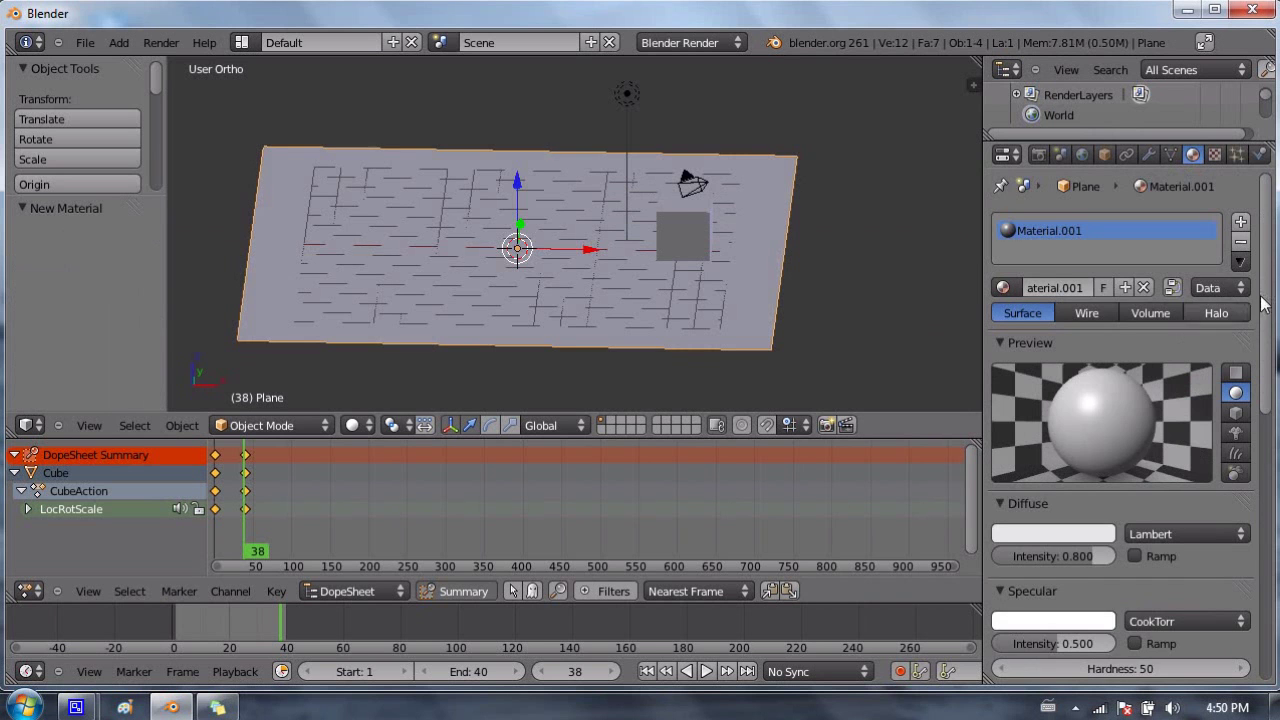
{"action": "left_click_drag", "start_coordinate": [1266, 275], "coordinate": [1265, 572]}
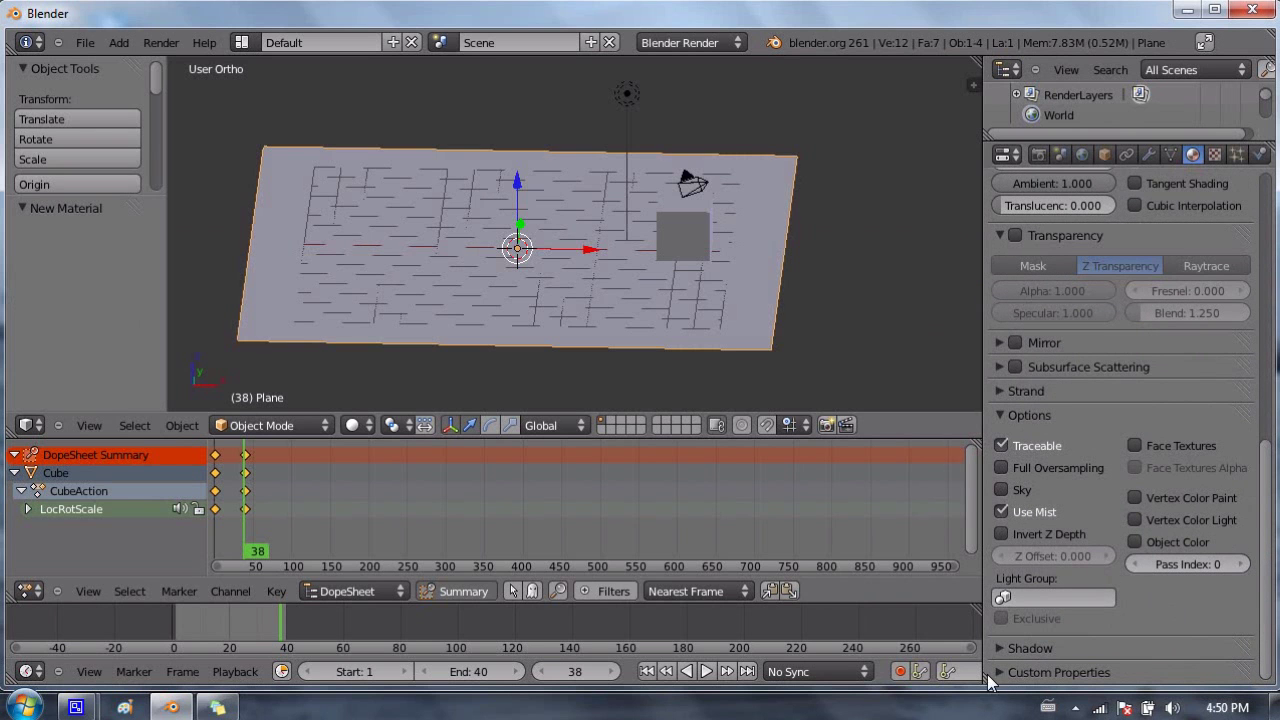
{"action": "left_click", "coordinate": [1003, 648]}
{"action": "scroll", "coordinate": [1068, 600], "scroll_direction": "down", "scroll_amount": 4}
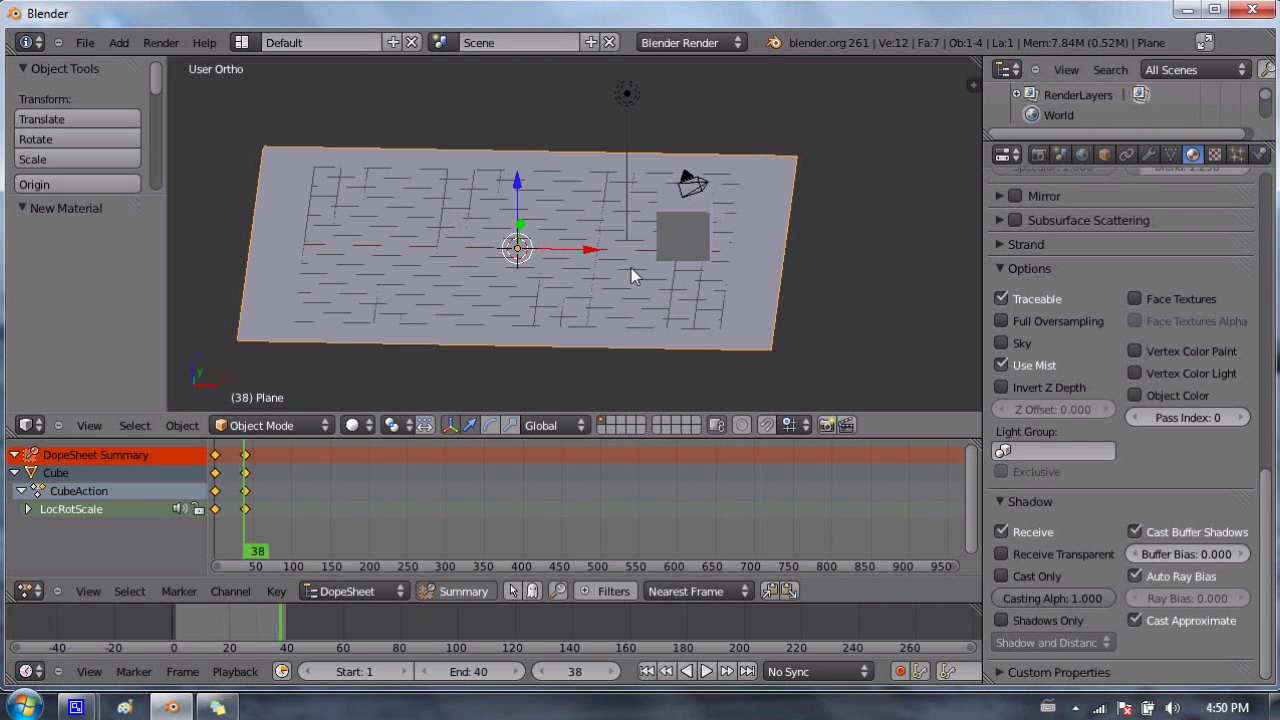
{"action": "scroll", "coordinate": [1163, 290], "scroll_direction": "up", "scroll_amount": 15}
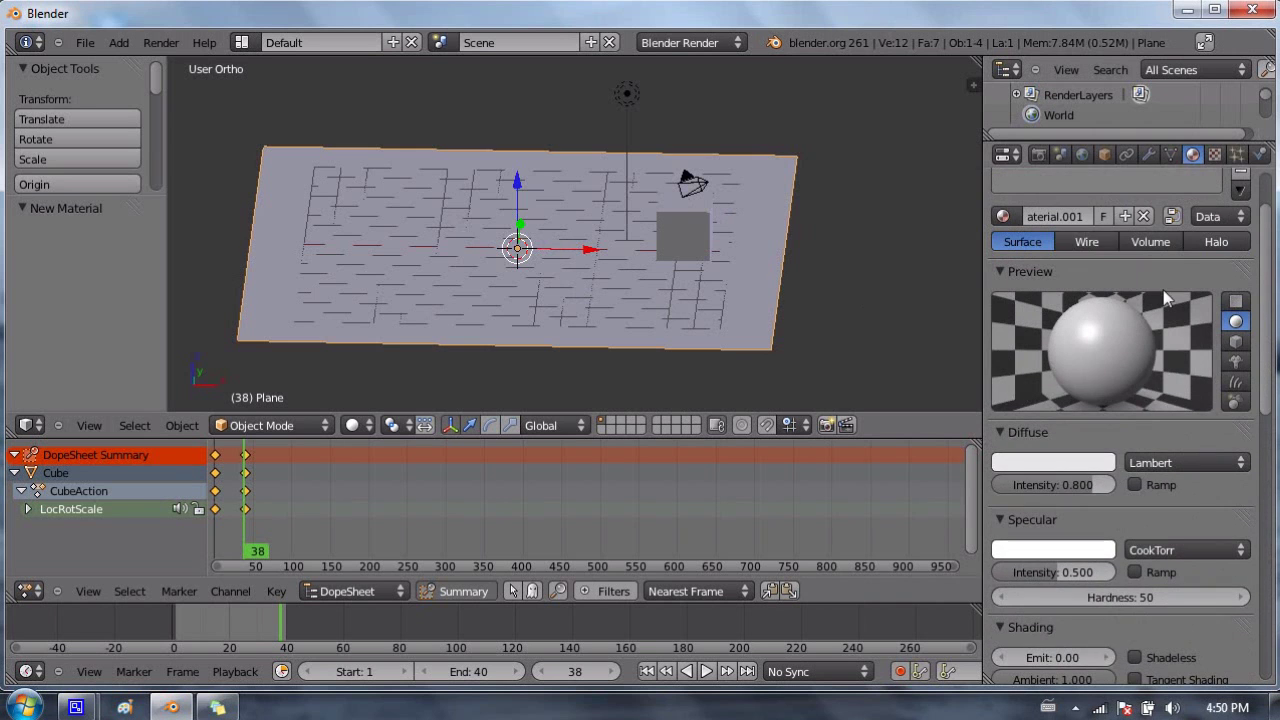
{"action": "scroll", "coordinate": [1059, 232], "scroll_direction": "up", "scroll_amount": 1}
{"action": "scroll", "coordinate": [1172, 369], "scroll_direction": "down", "scroll_amount": 6}
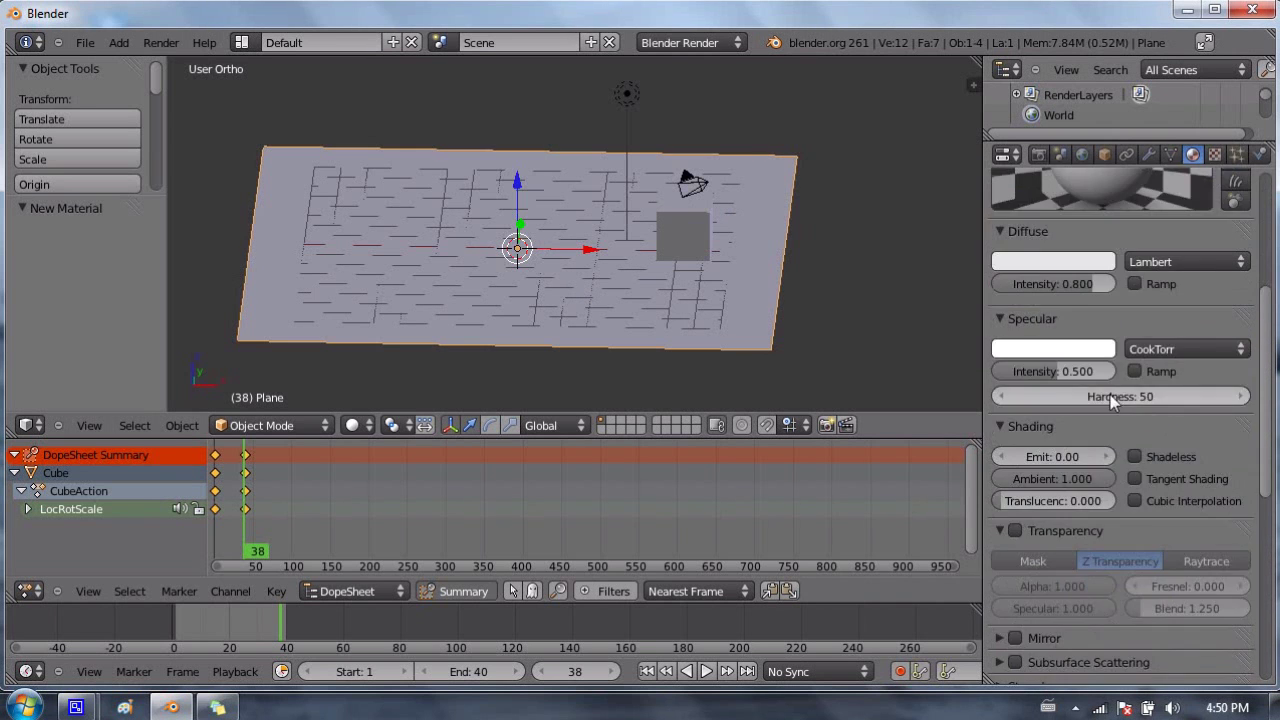
{"action": "scroll", "coordinate": [1103, 337], "scroll_direction": "up", "scroll_amount": 1}
{"action": "scroll", "coordinate": [1022, 366], "scroll_direction": "down", "scroll_amount": 12}
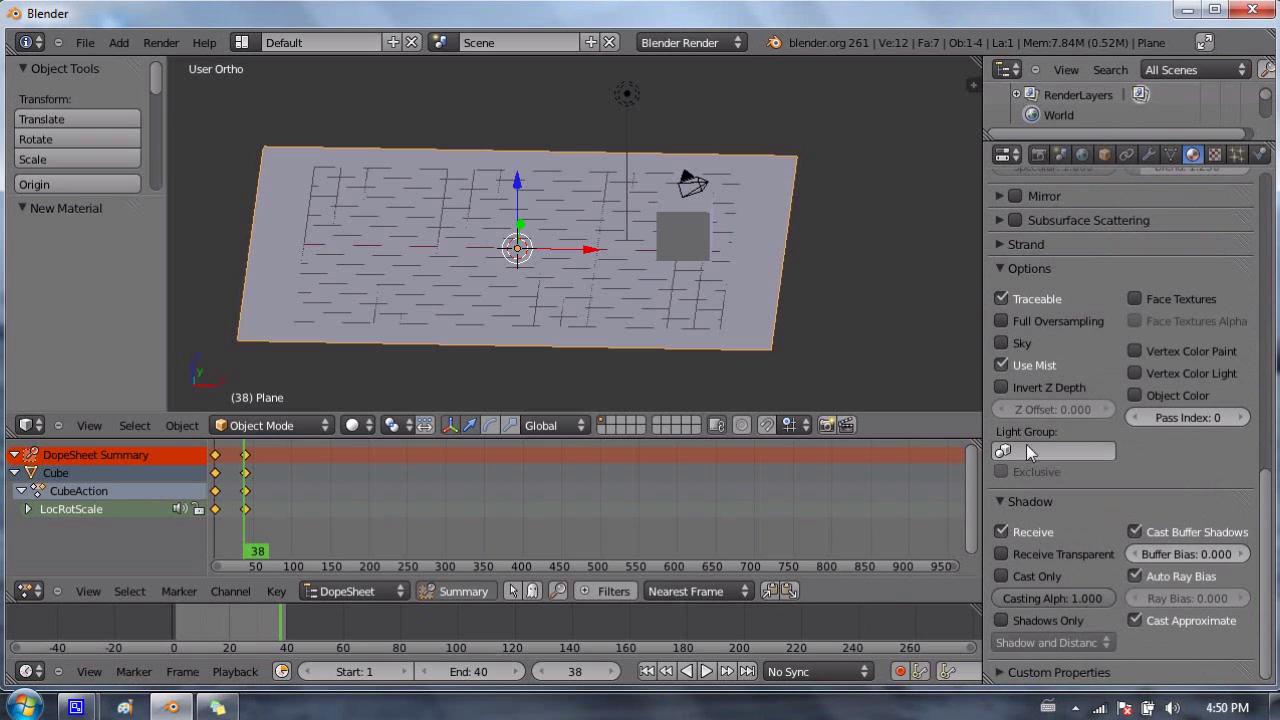
Step: Enable Shadows Only with the Shadow Only shadow type, then select the cube
{"action": "left_click", "coordinate": [1000, 620]}
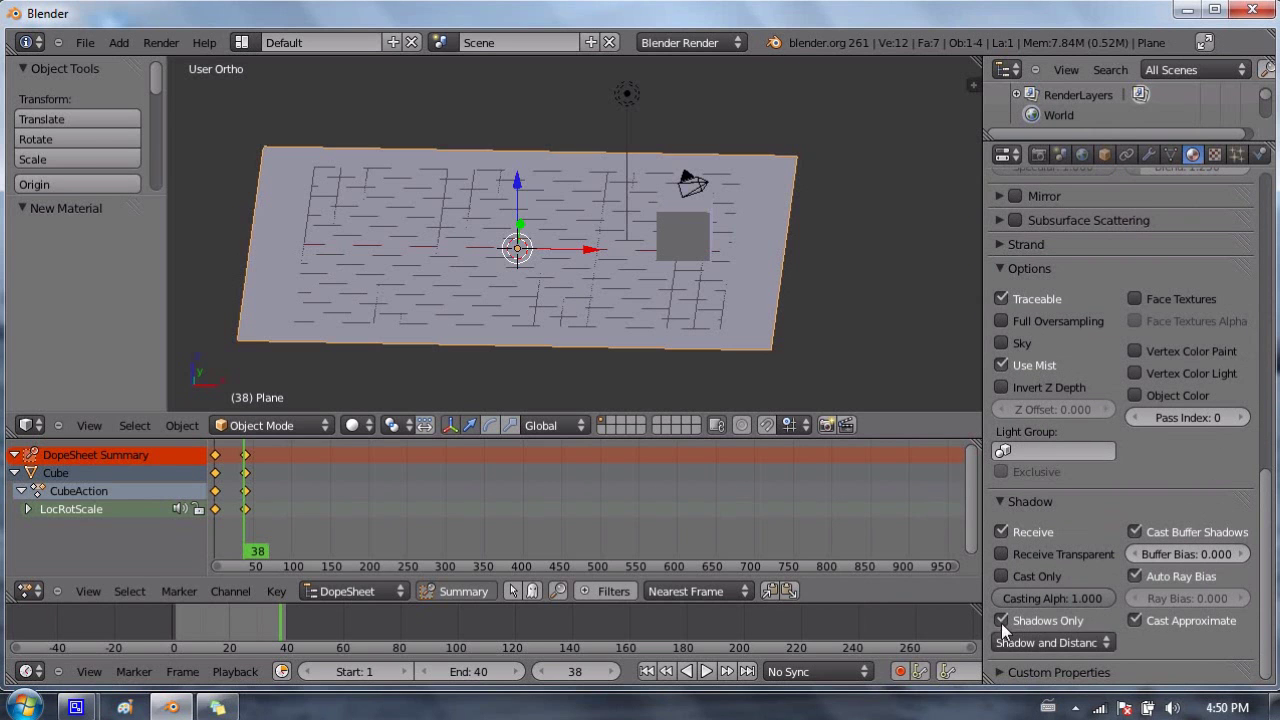
{"action": "left_click", "coordinate": [1062, 642]}
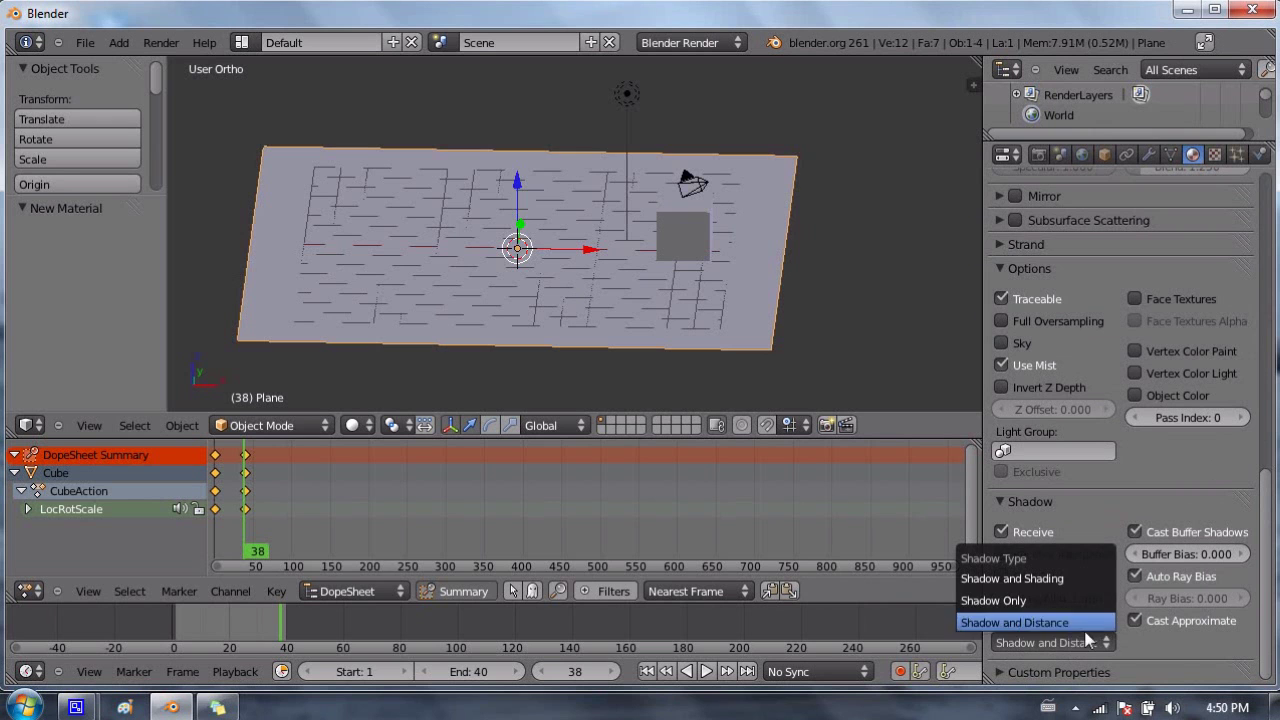
{"action": "left_click", "coordinate": [1047, 601]}
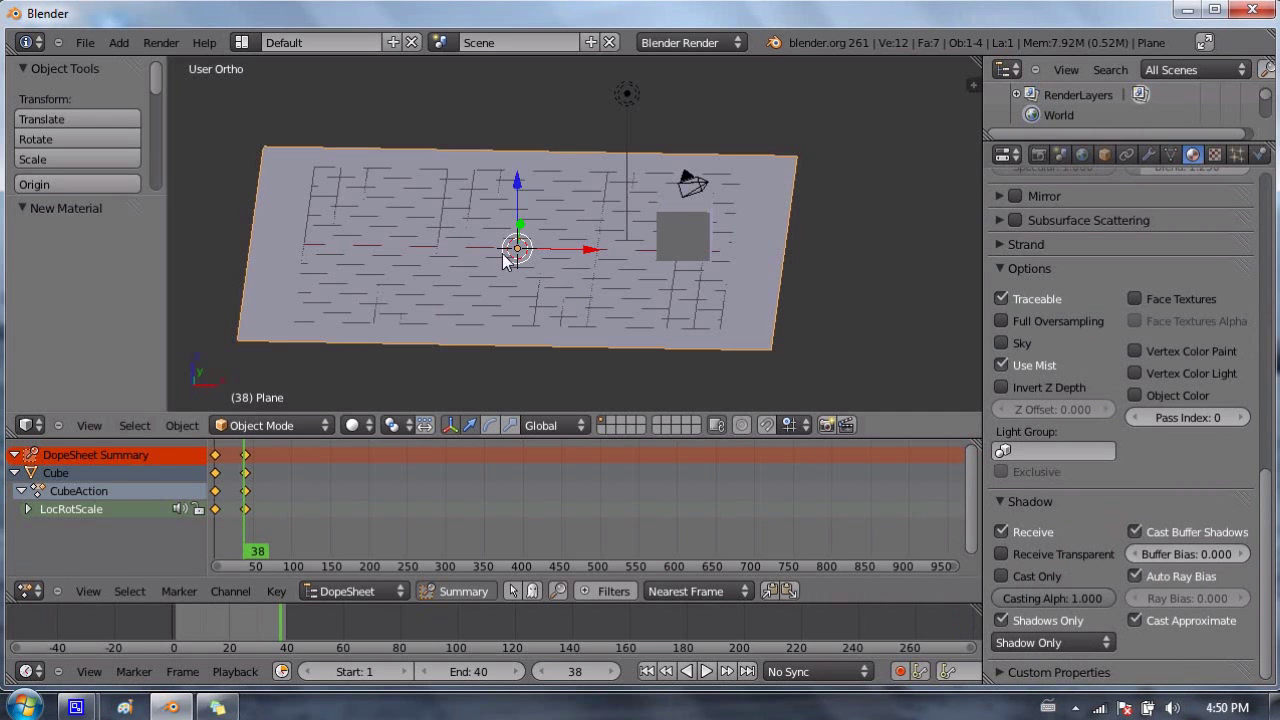
{"action": "right_click", "coordinate": [677, 224]}
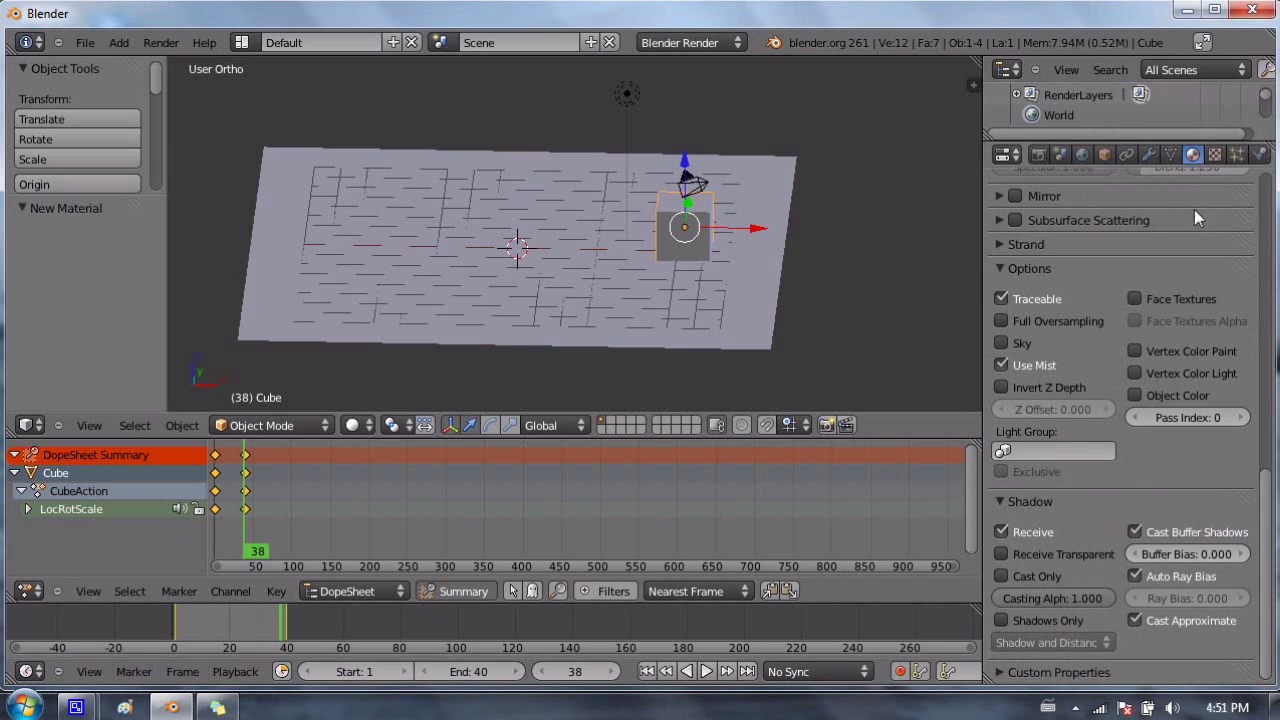
Step: Set the cube's diffuse colour to yellow
{"action": "scroll", "coordinate": [1194, 209], "scroll_direction": "up", "scroll_amount": 15}
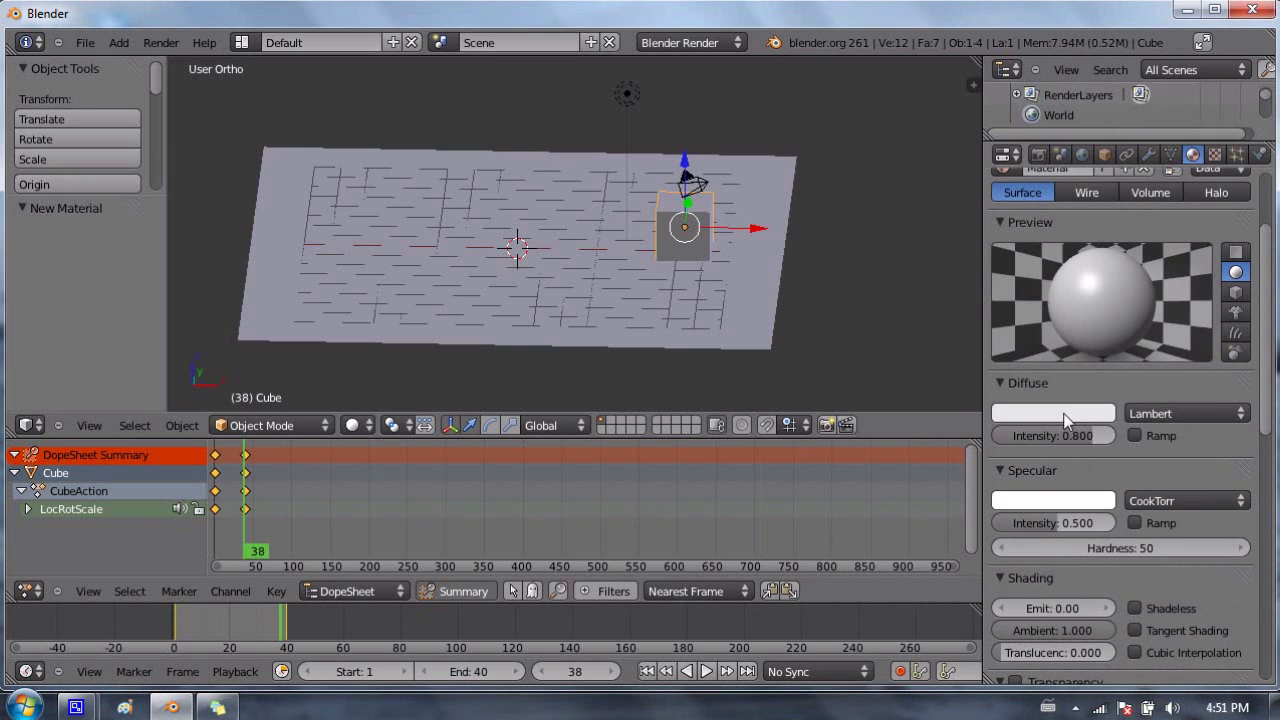
{"action": "left_click", "coordinate": [1065, 418]}
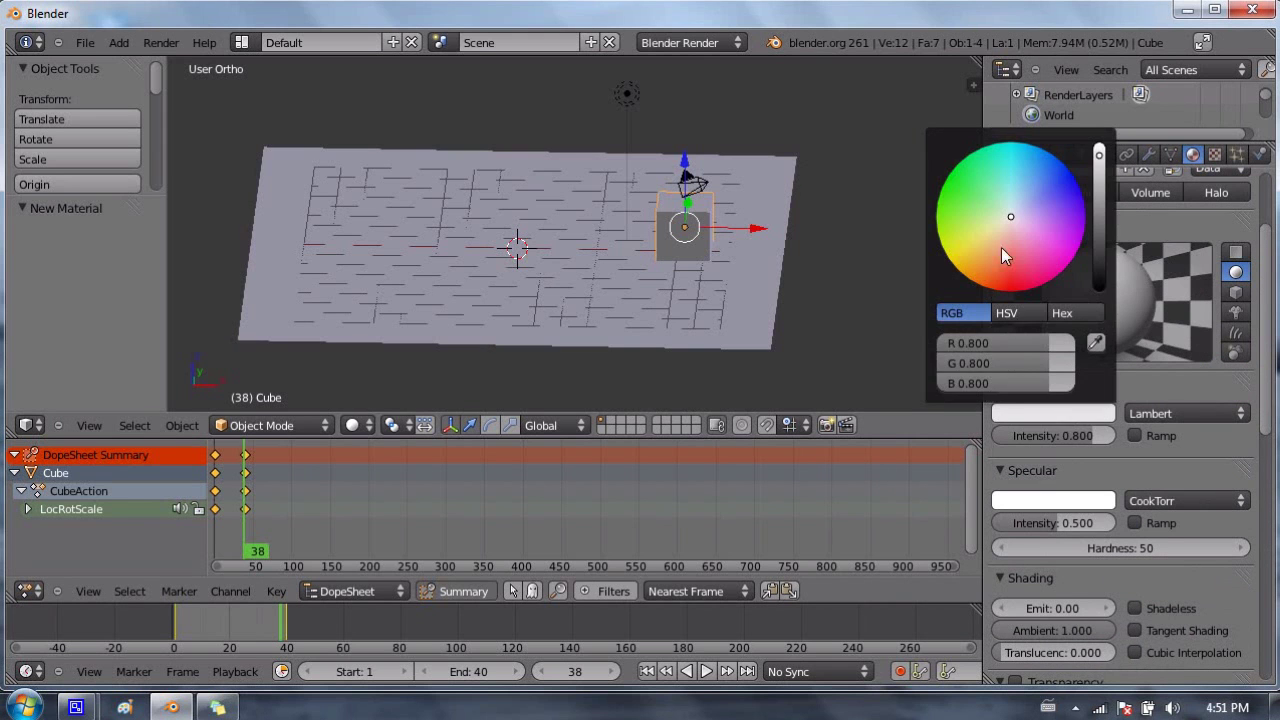
{"action": "left_click_drag", "start_coordinate": [993, 239], "coordinate": [935, 261]}
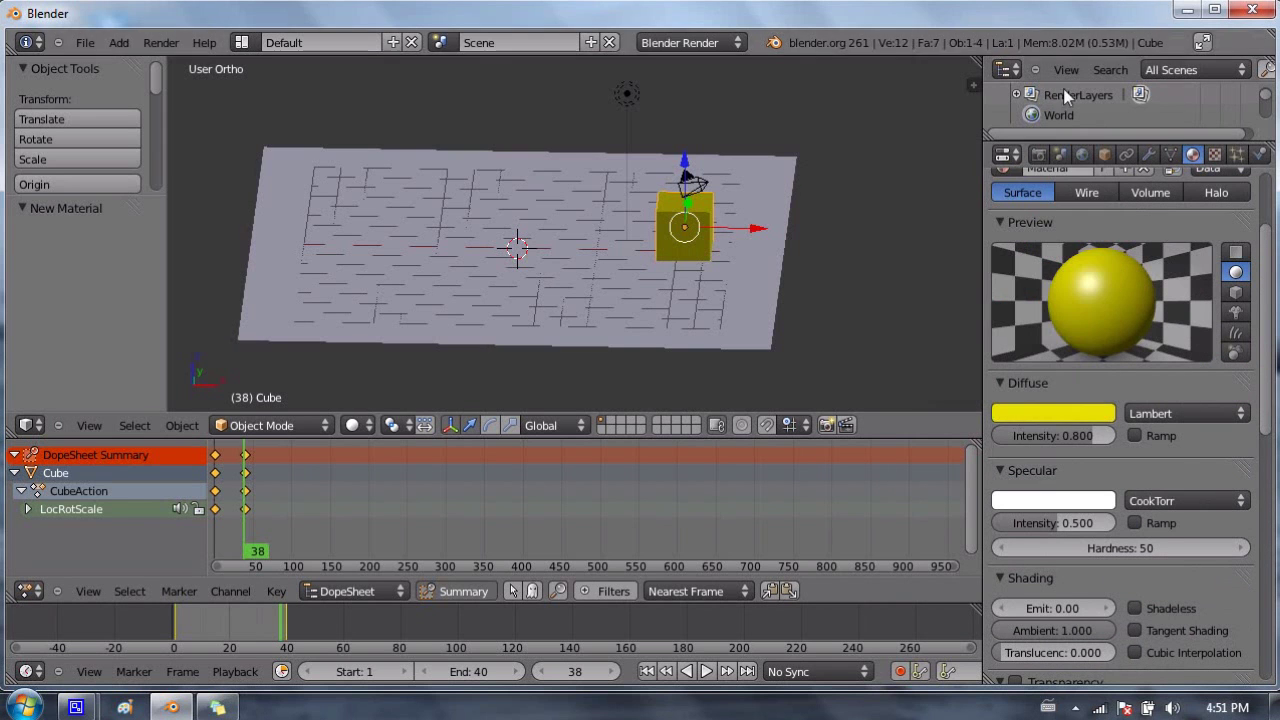
Step: Turn on world ambient occlusion with a factor of 0.5
{"action": "left_click", "coordinate": [1082, 154]}
{"action": "scroll", "coordinate": [1100, 312], "scroll_direction": "down", "scroll_amount": 2}
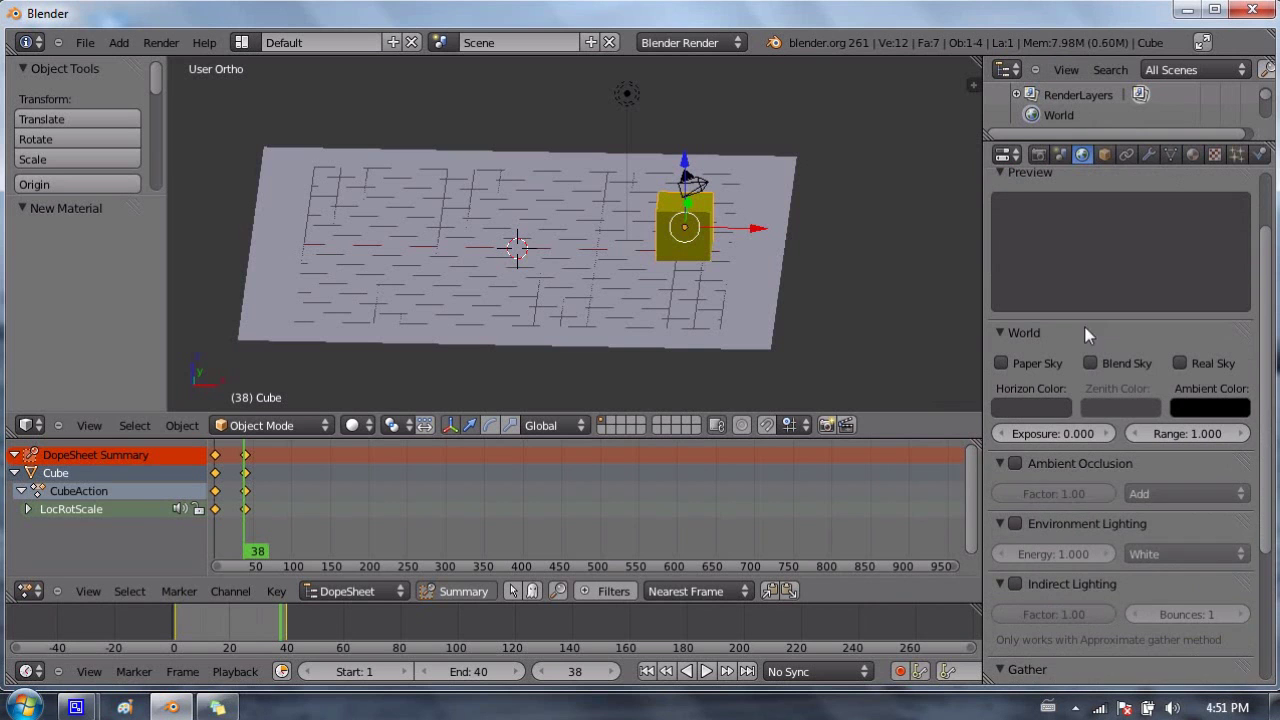
{"action": "left_click", "coordinate": [1015, 463]}
{"action": "left_click", "coordinate": [1055, 494]}
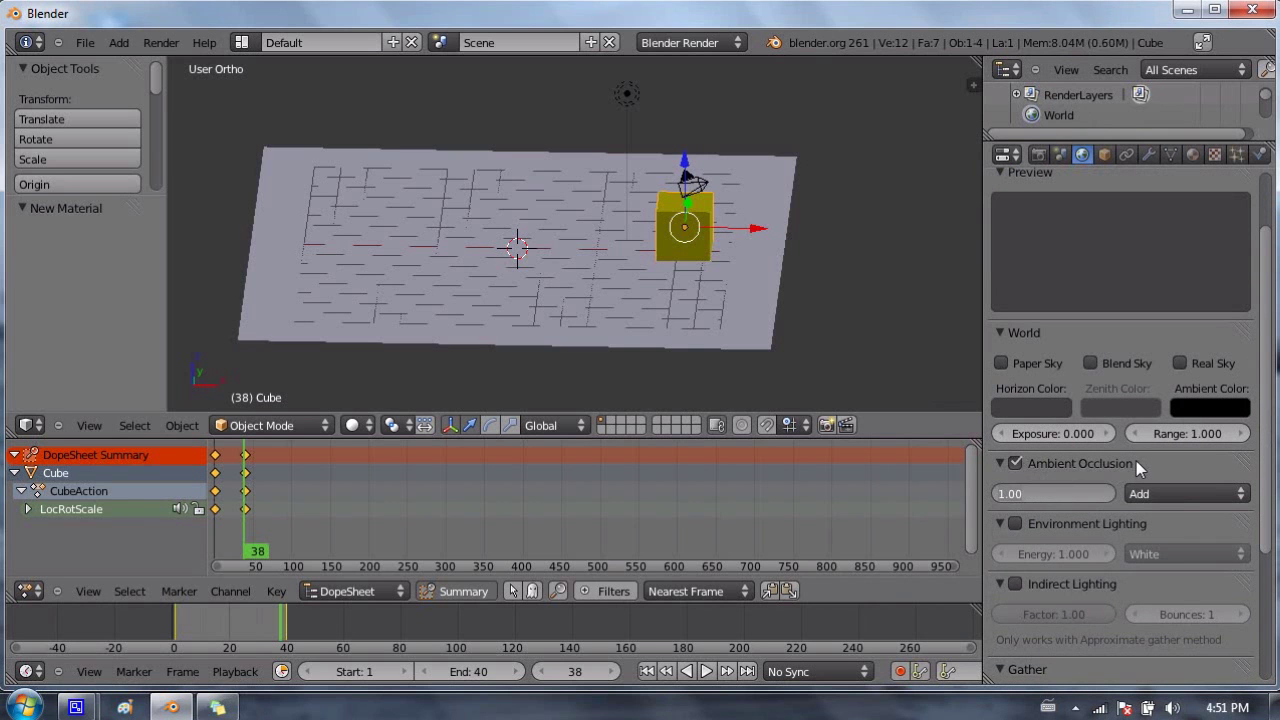
{"action": "type", "text": "0.5"}
{"action": "key", "text": "Return"}
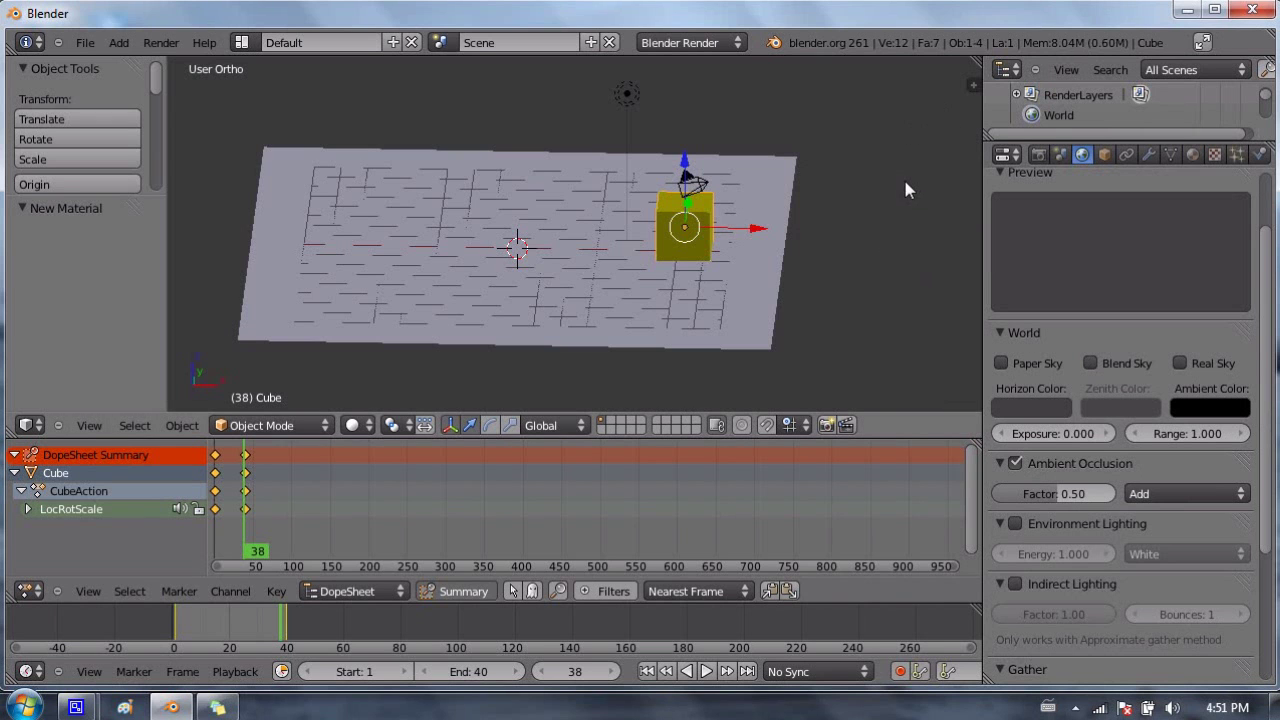
{"action": "scroll", "coordinate": [1064, 212], "scroll_direction": "up", "scroll_amount": 3}
Step: Review the render settings: 1280×720, frames 1–40 at 24 fps, PNG output to box_animation
{"action": "left_click", "coordinate": [1038, 155]}
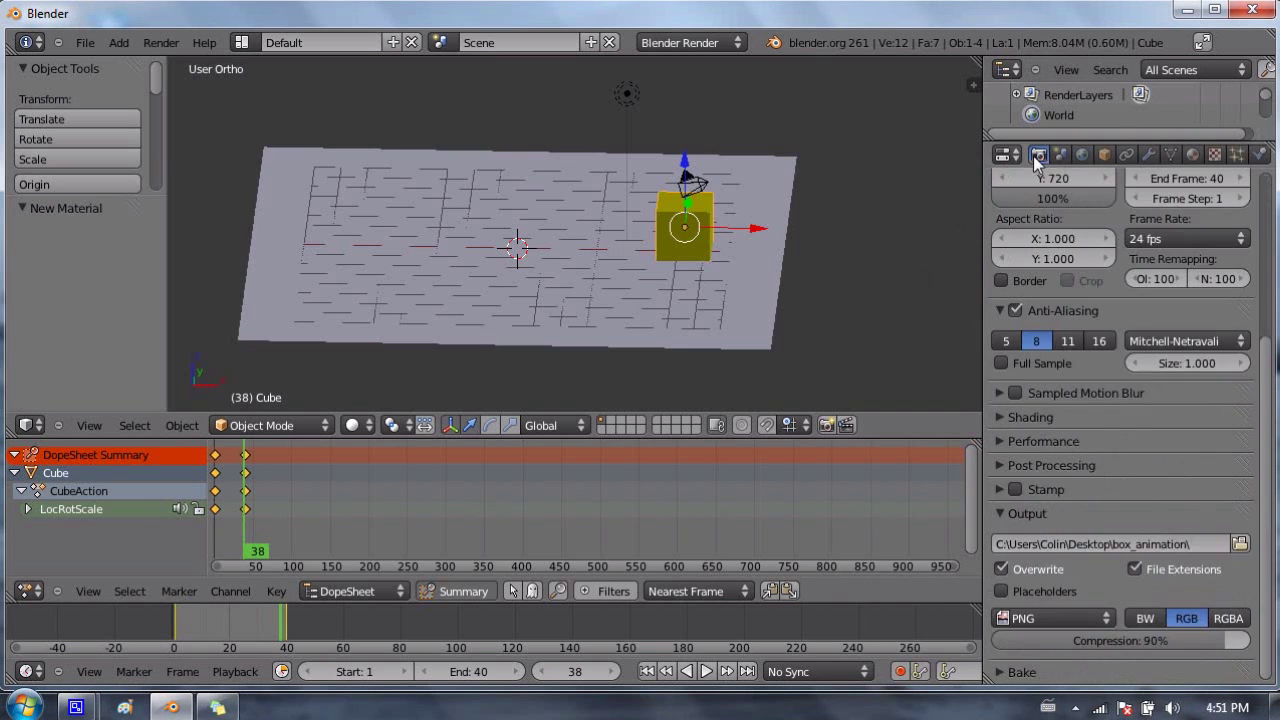
{"action": "scroll", "coordinate": [1005, 362], "scroll_direction": "up", "scroll_amount": 5}
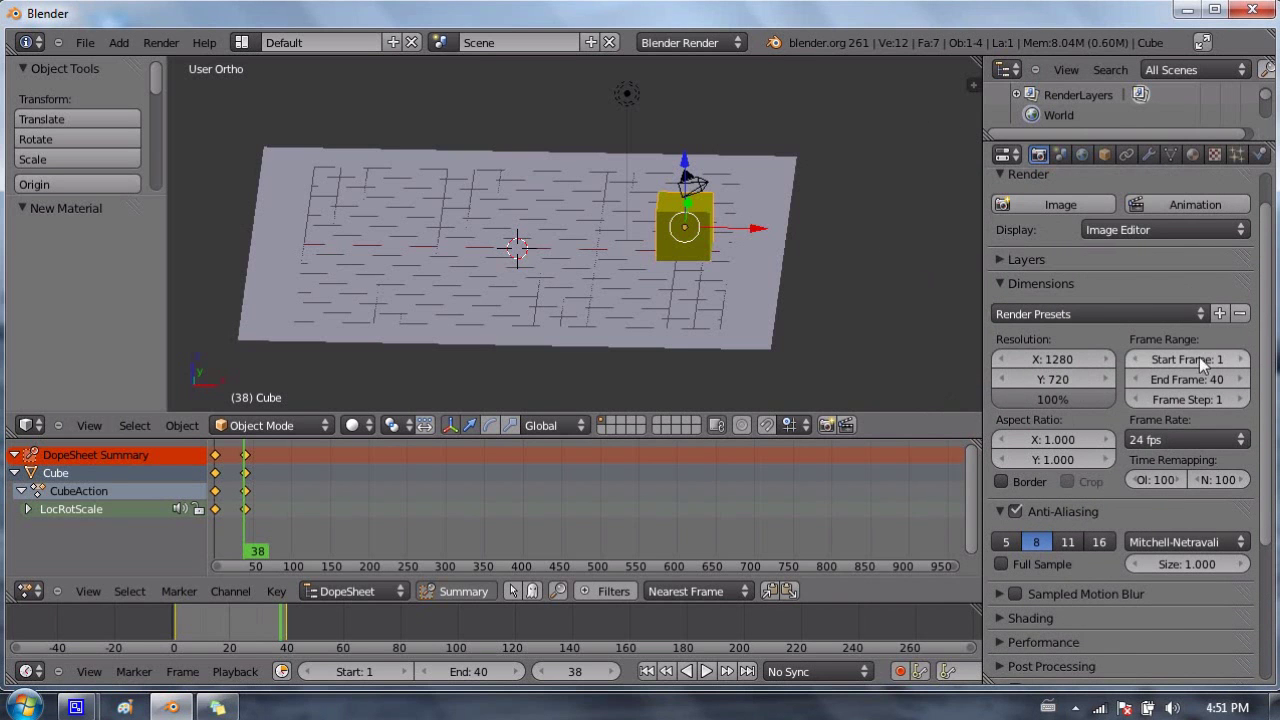
{"action": "scroll", "coordinate": [1161, 446], "scroll_direction": "down", "scroll_amount": 2}
{"action": "scroll", "coordinate": [1161, 446], "scroll_direction": "down", "scroll_amount": 3}
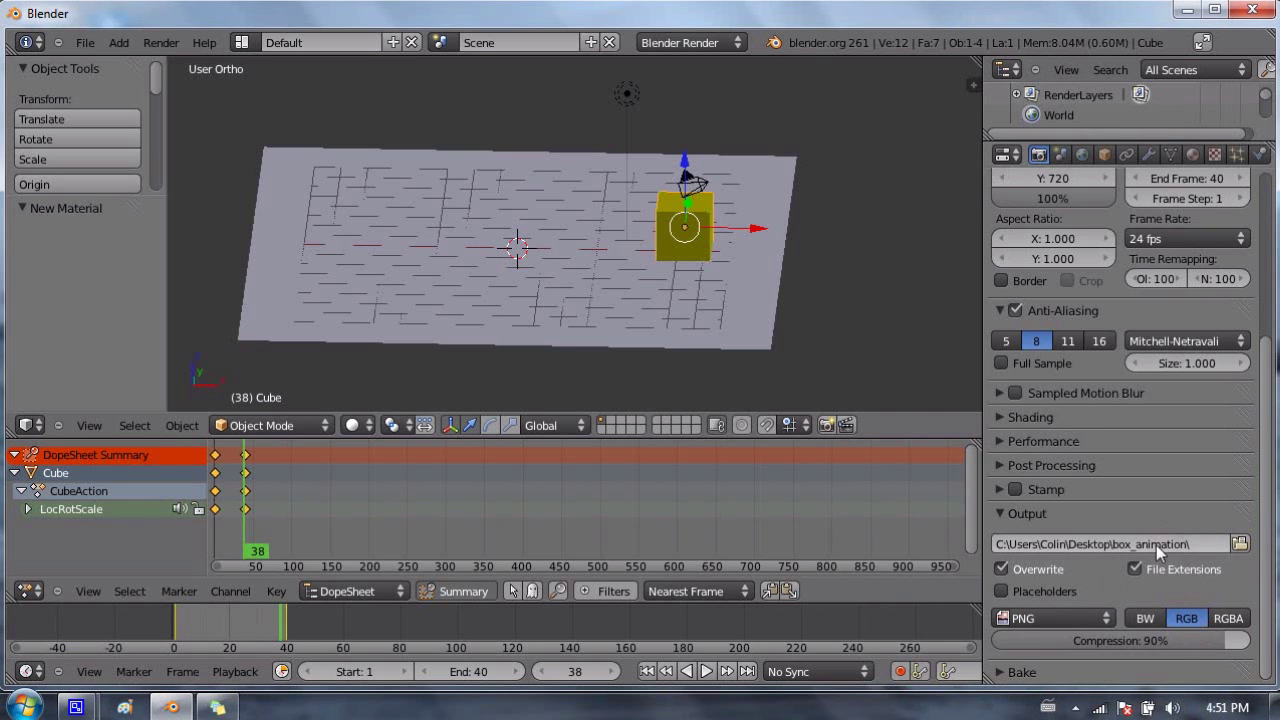
{"action": "scroll", "coordinate": [1156, 545], "scroll_direction": "up", "scroll_amount": 6}
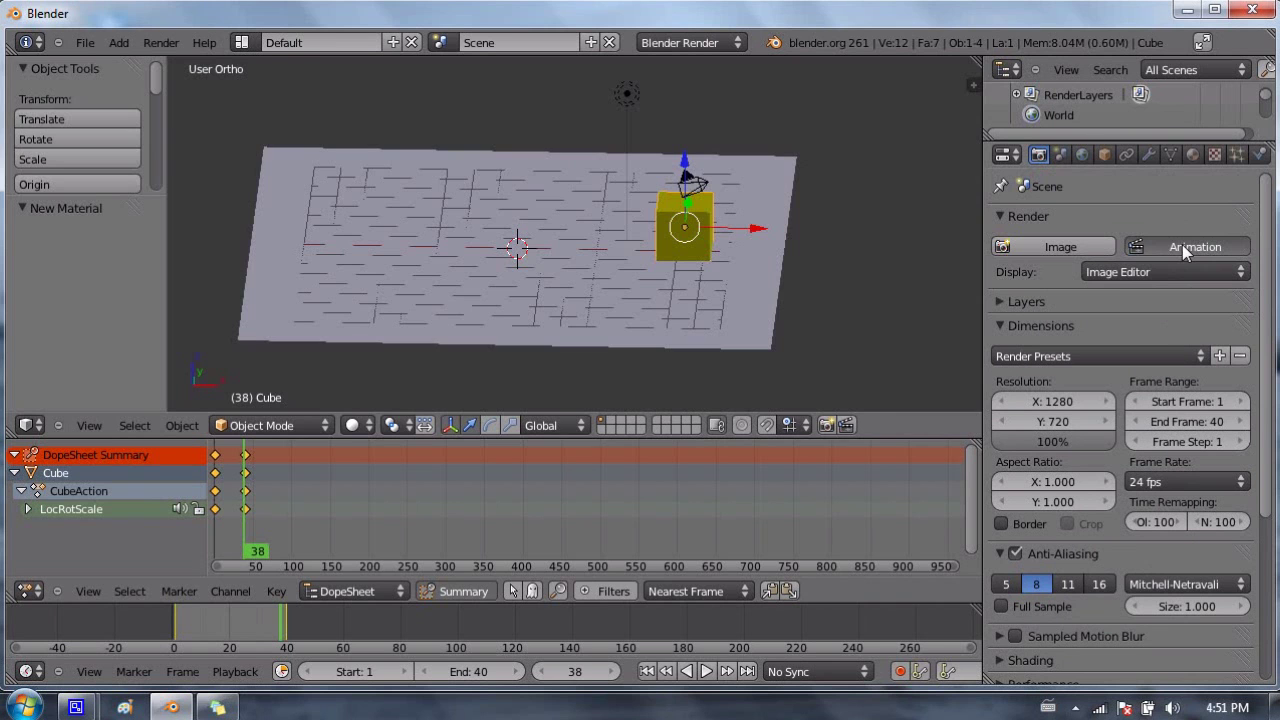
Step: Start an animation render and cancel it with Esc
{"action": "left_click", "coordinate": [1182, 244]}
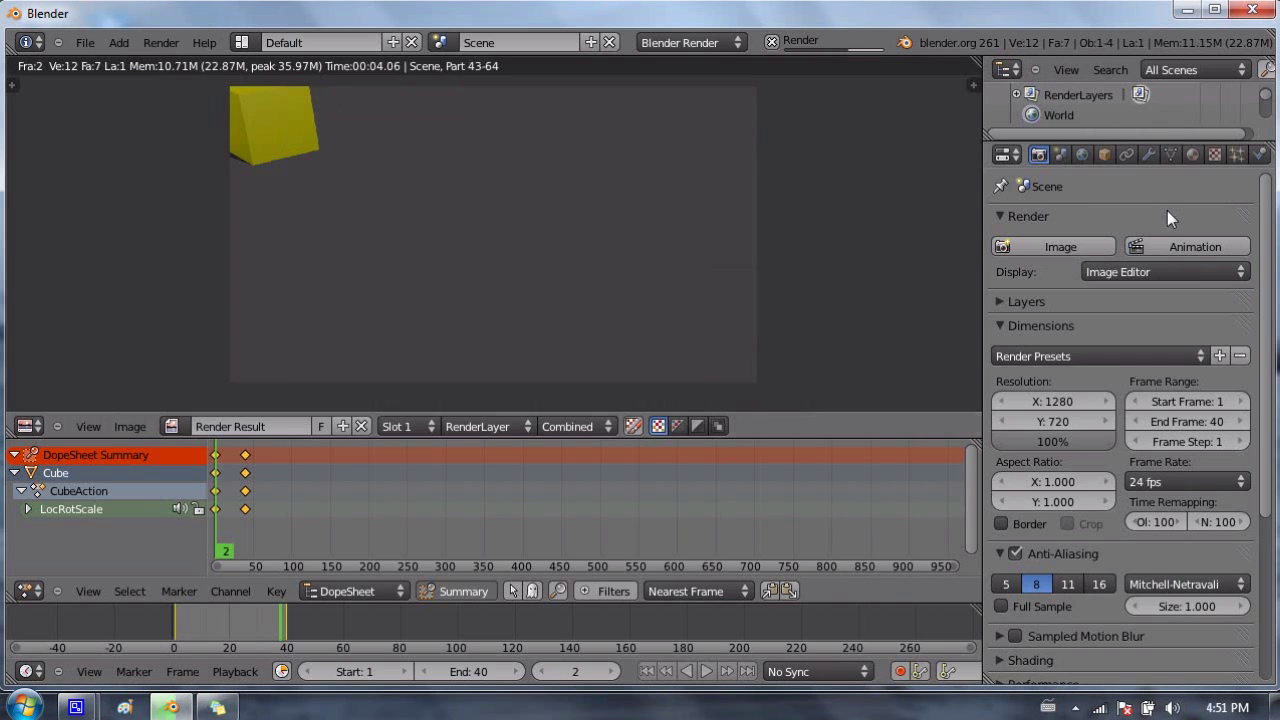
{"action": "left_click", "coordinate": [1082, 154]}
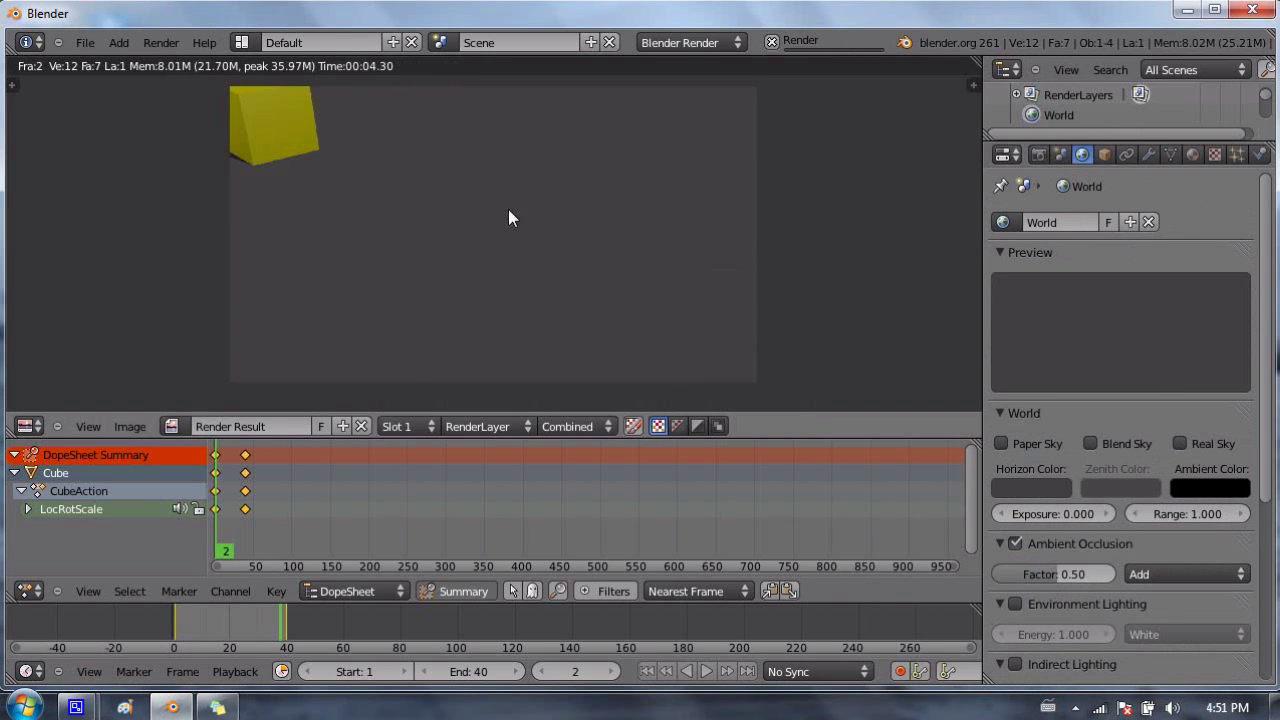
{"action": "key", "text": "Escape"}
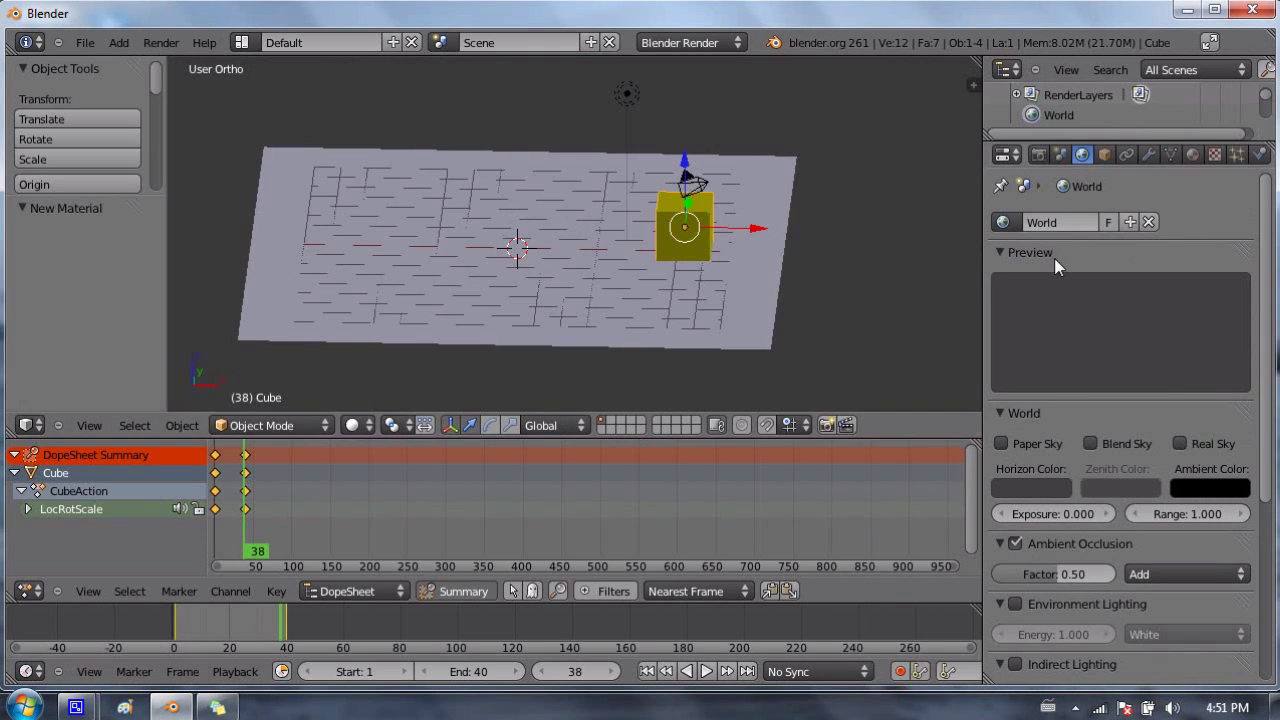
Step: Brighten the world horizon colour from near-black to light grey
{"action": "left_click", "coordinate": [1027, 486]}
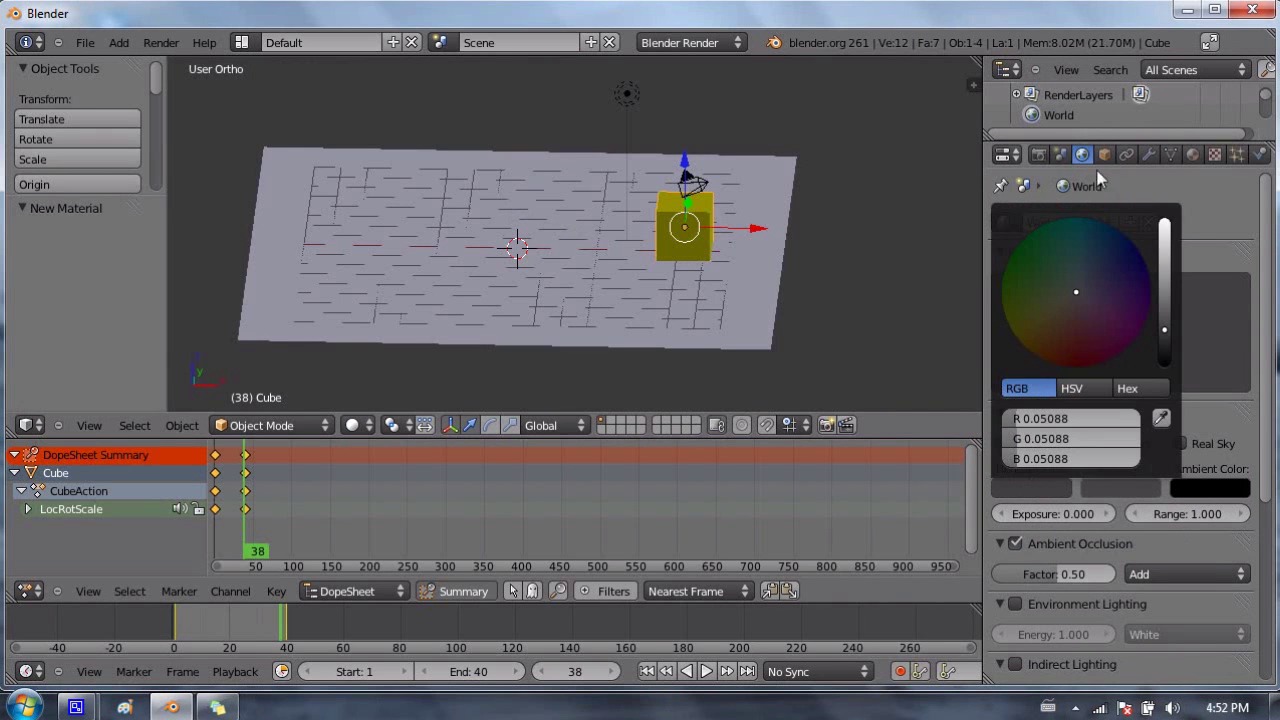
{"action": "left_click", "coordinate": [1040, 482]}
{"action": "left_click_drag", "start_coordinate": [1165, 330], "coordinate": [1165, 262]}
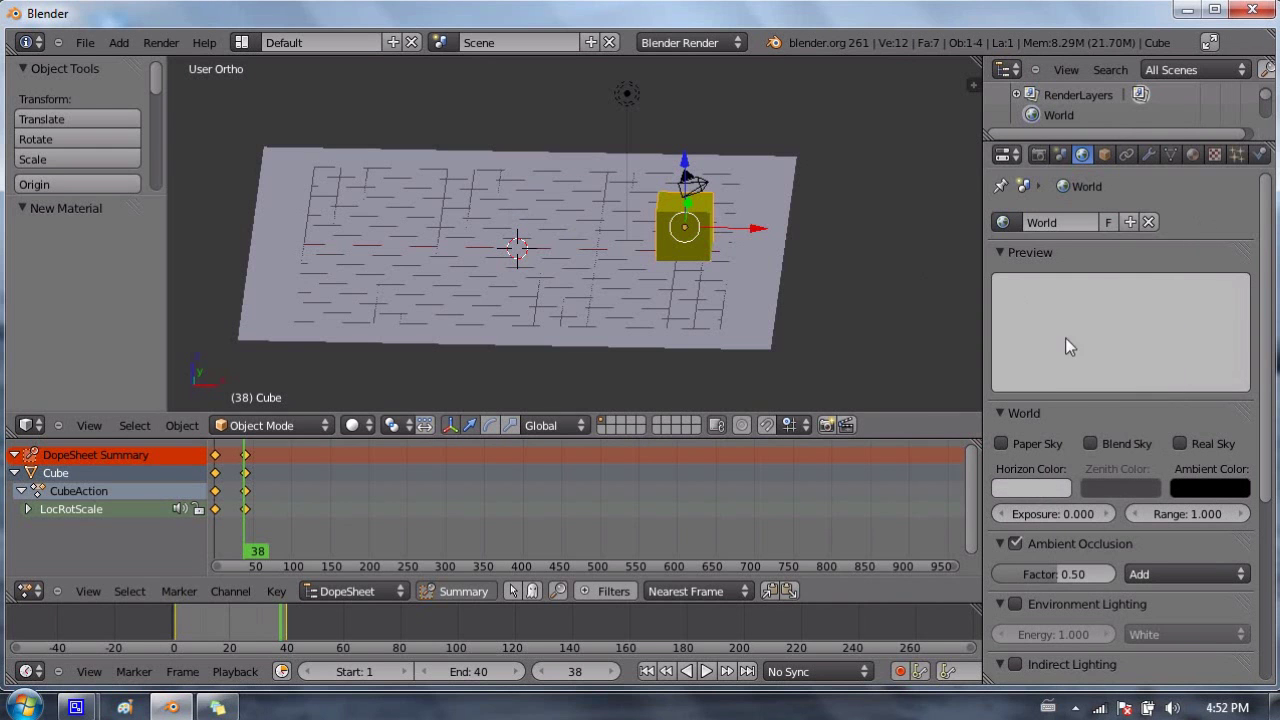
{"action": "left_click", "coordinate": [1040, 153]}
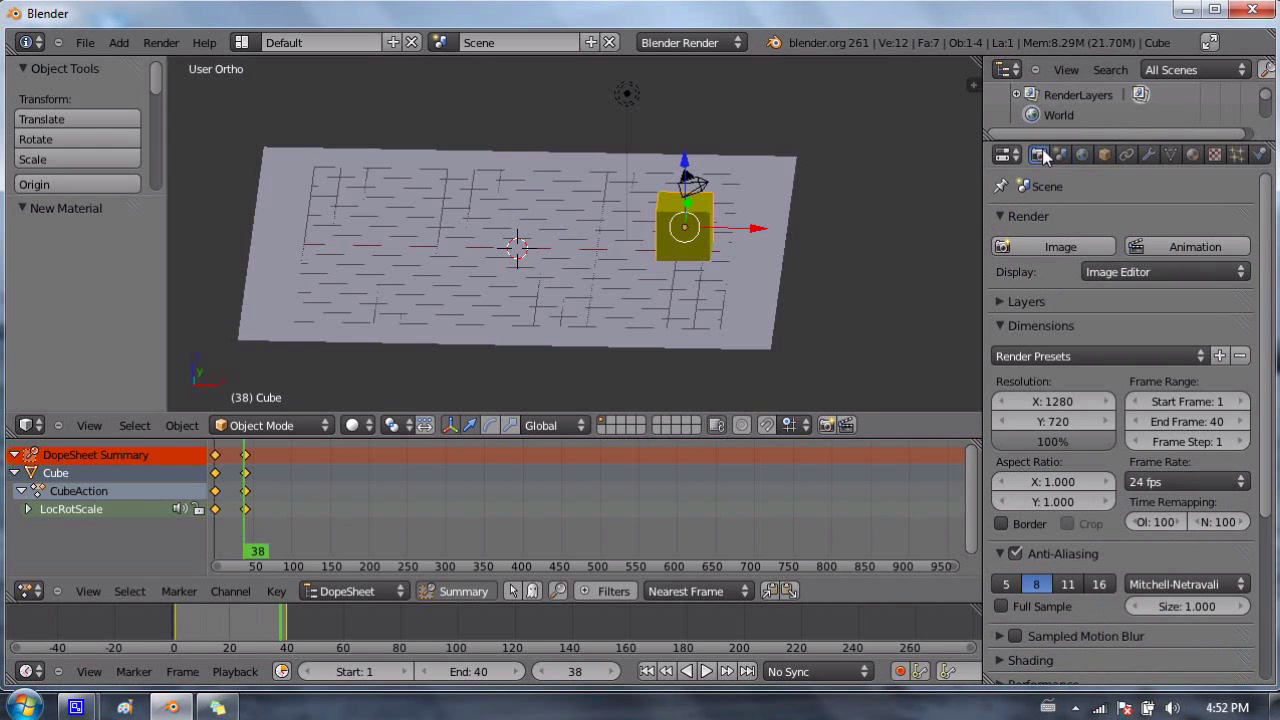
Step: Render the 40-frame animation and snap Blender to the right half of the screen
{"action": "left_click", "coordinate": [1196, 247]}
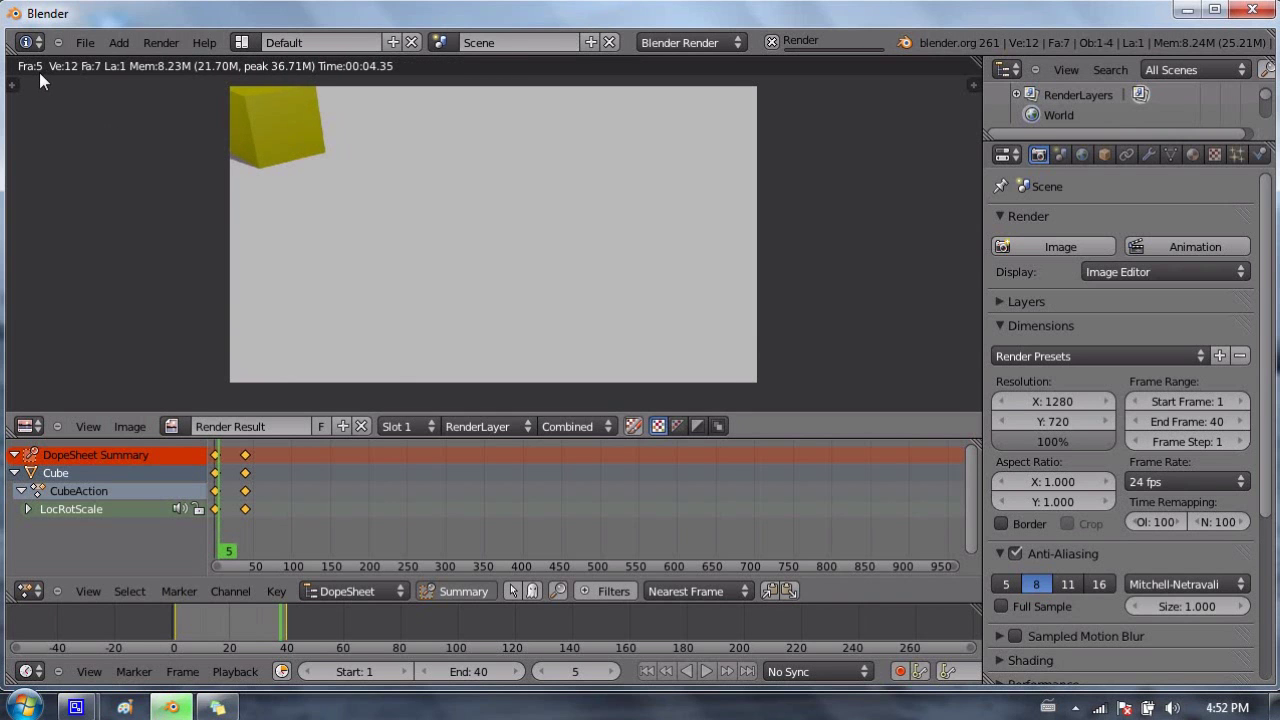
{"action": "key", "text": "super+Down"}
{"action": "key", "text": "super+Right"}
{"action": "left_click_drag", "start_coordinate": [206, 237], "coordinate": [357, 220]}
Step: Open the desktop box_animation folder on the left half and view 0001.png
{"action": "left_click", "coordinate": [28, 375]}
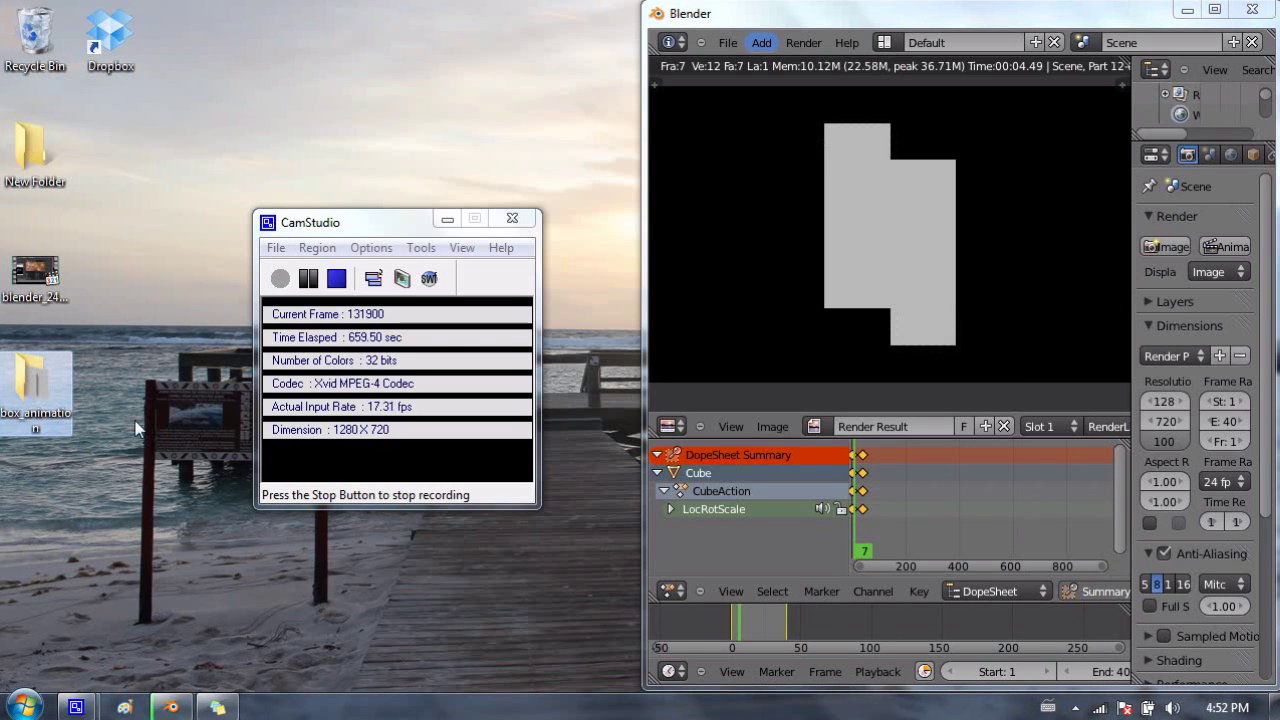
{"action": "key", "text": "Return"}
{"action": "key", "text": "super+Left"}
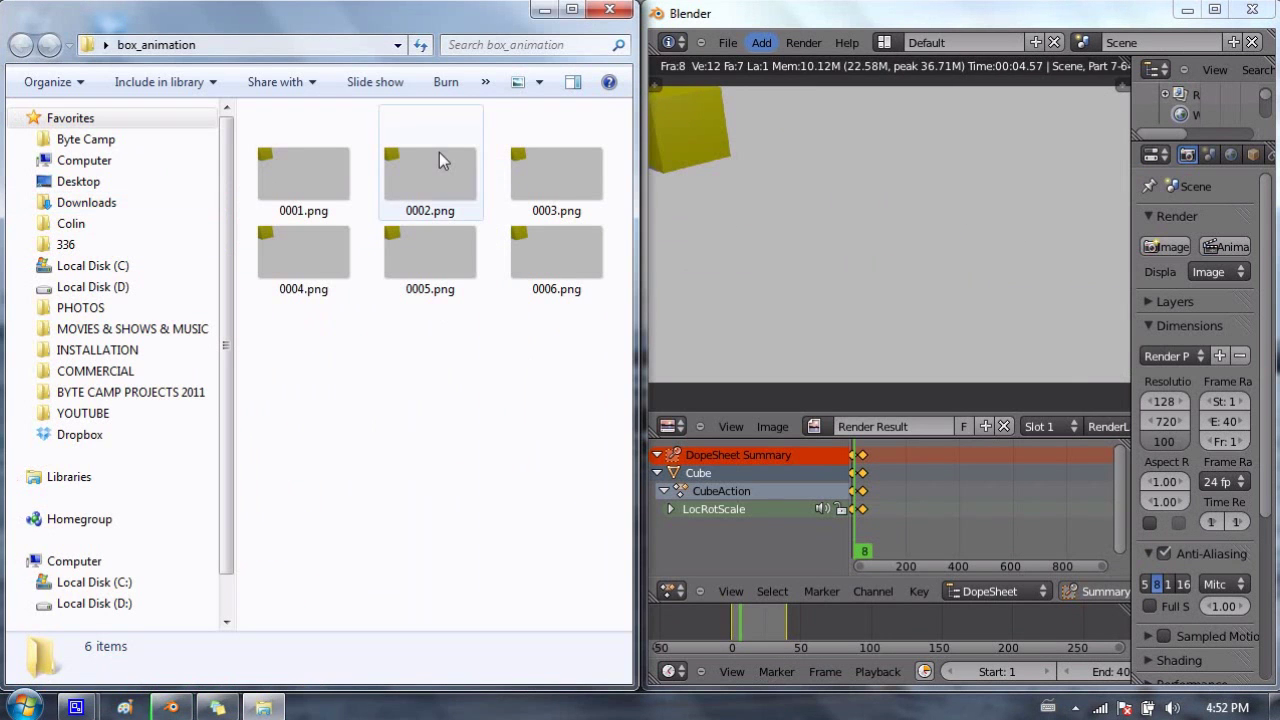
{"action": "left_click", "coordinate": [322, 368]}
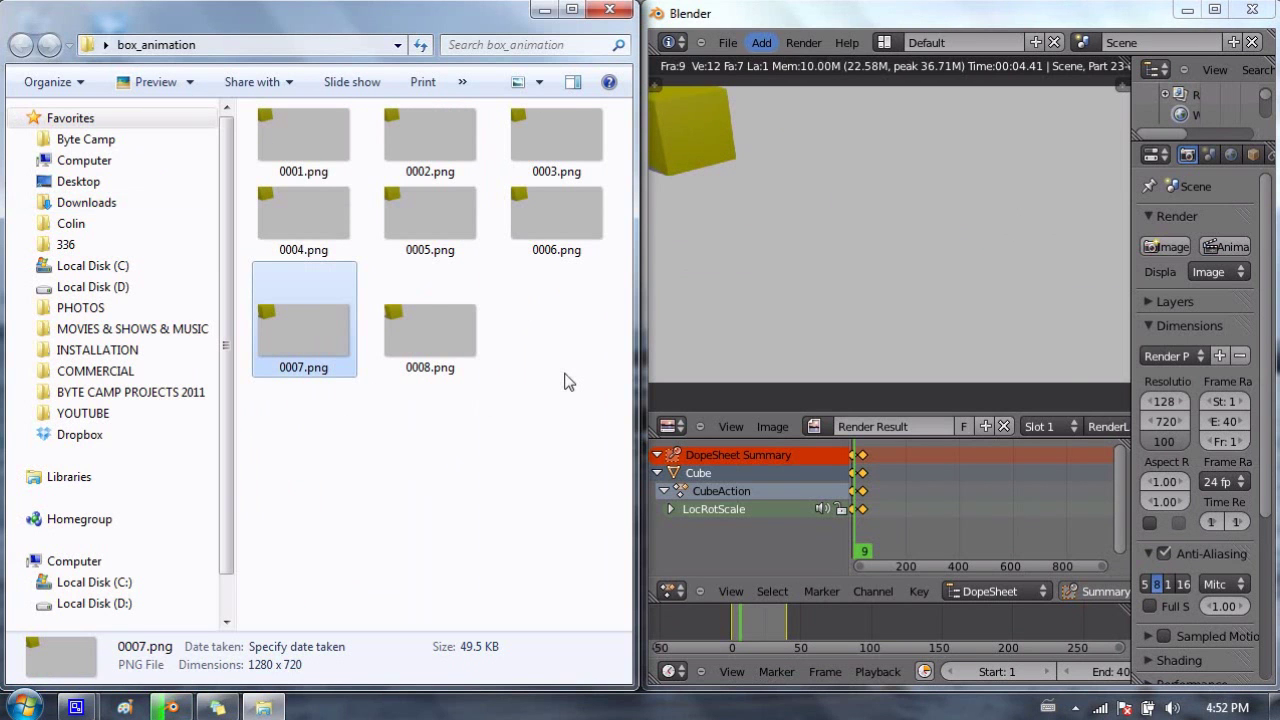
{"action": "double_click", "coordinate": [315, 127]}
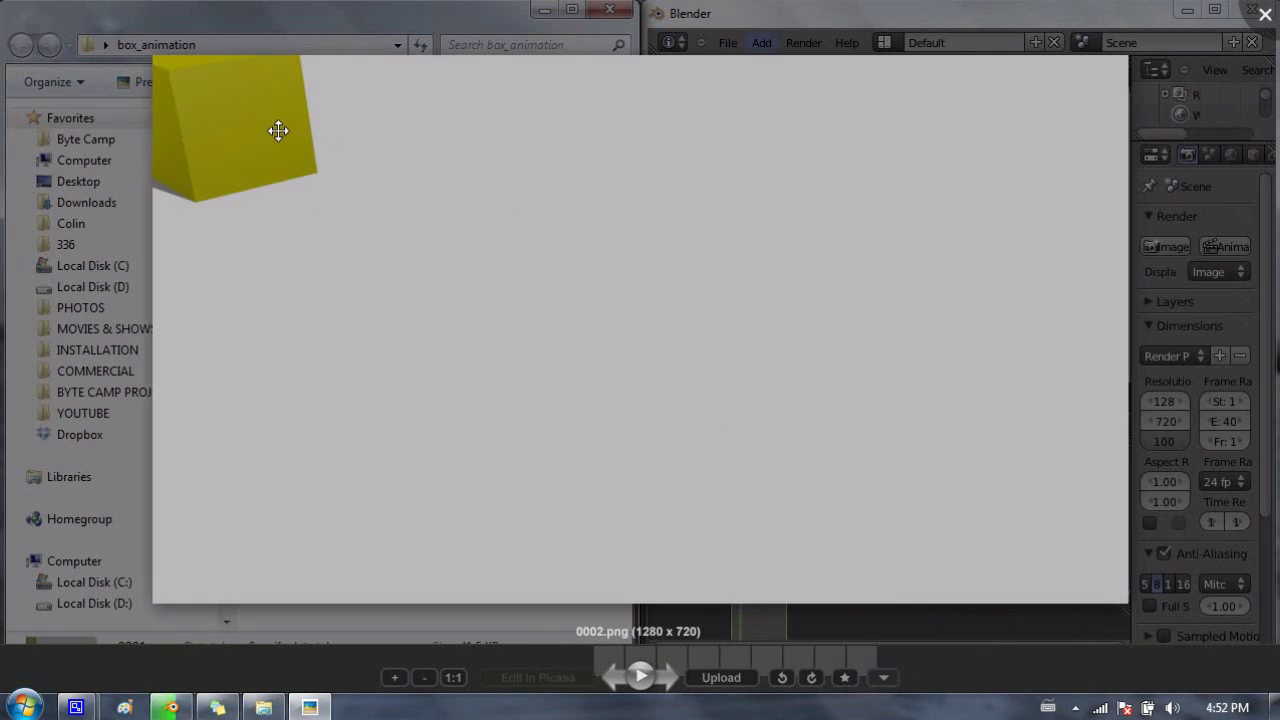
Step: Page through the rendered frames up to 0009.png in Picasa, then close the viewer
{"action": "key", "text": "Right"}
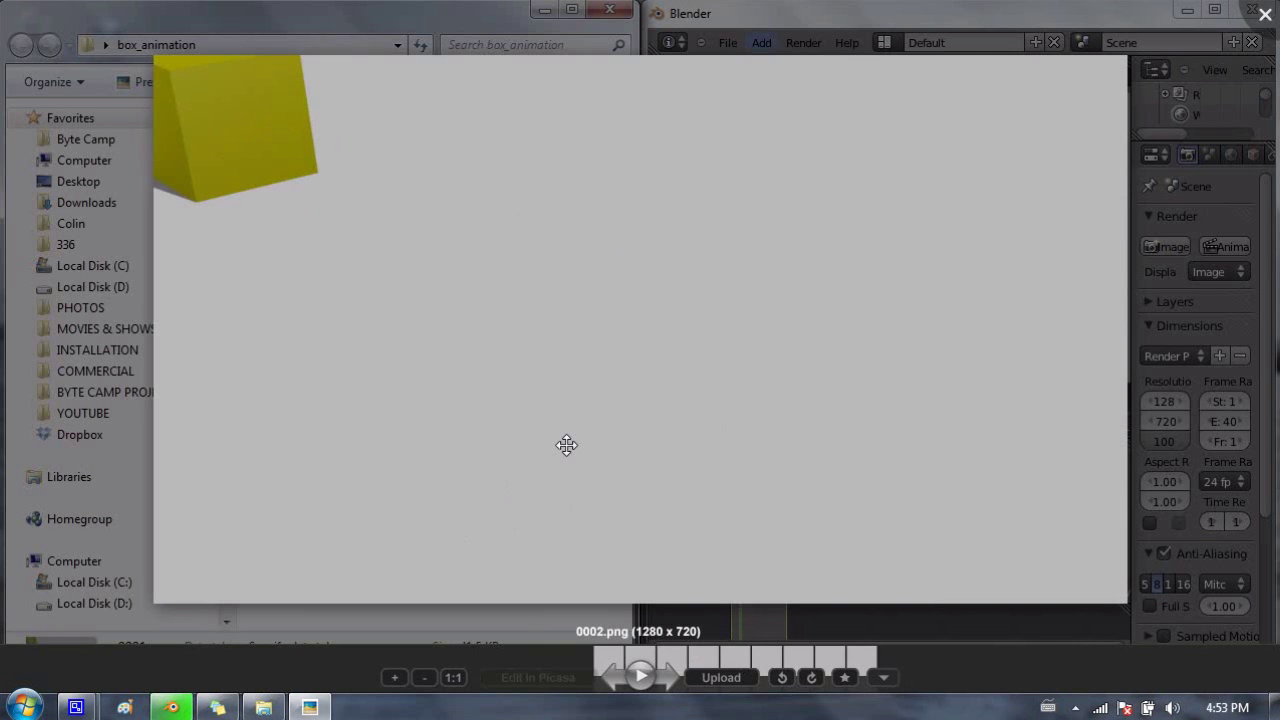
{"action": "key", "text": "Right"}
{"action": "key", "text": "Right"}
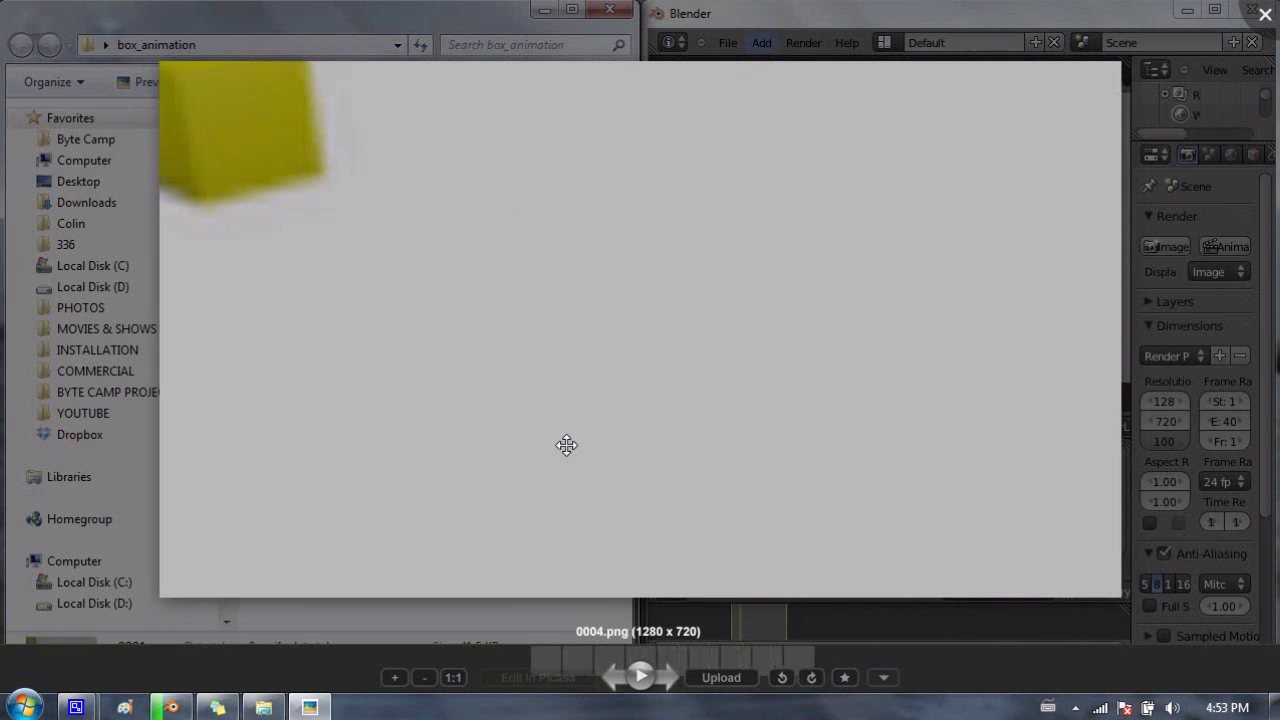
{"action": "key", "text": "Right"}
{"action": "key", "text": "Right"}
{"action": "key", "text": "Right"}
{"action": "key", "text": "Right"}
{"action": "key", "text": "Right"}
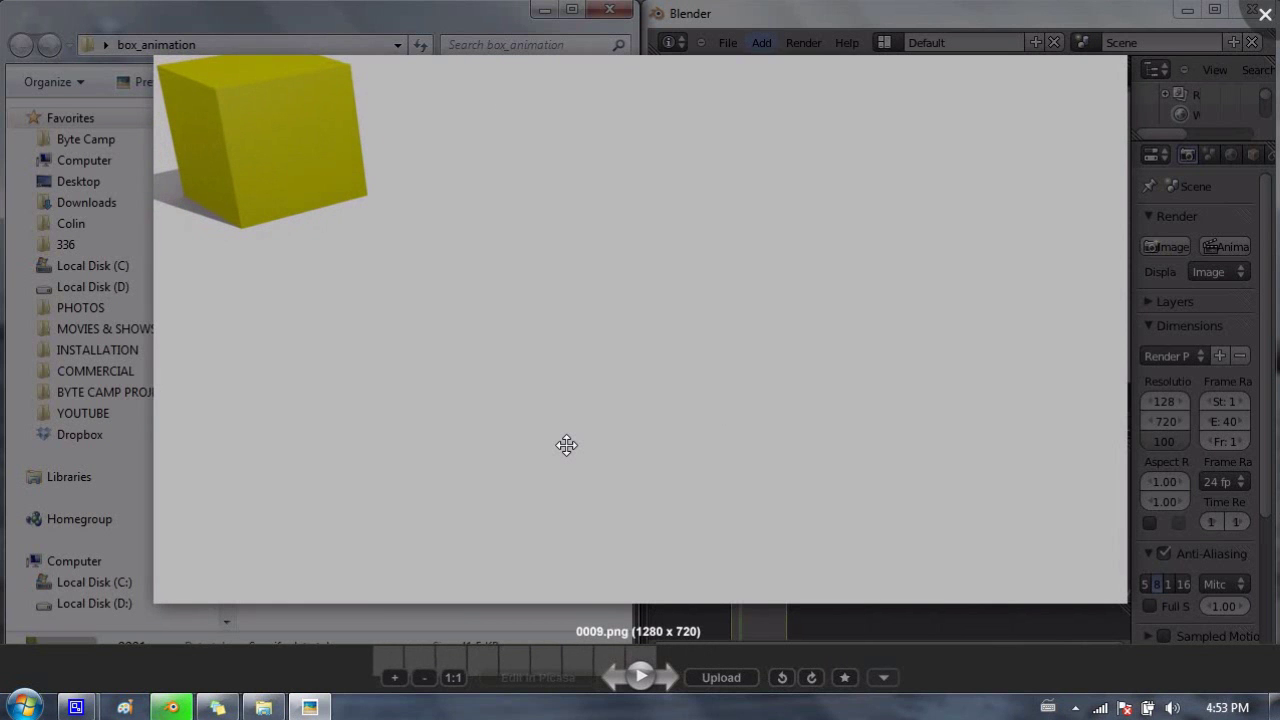
{"action": "key", "text": "Escape"}
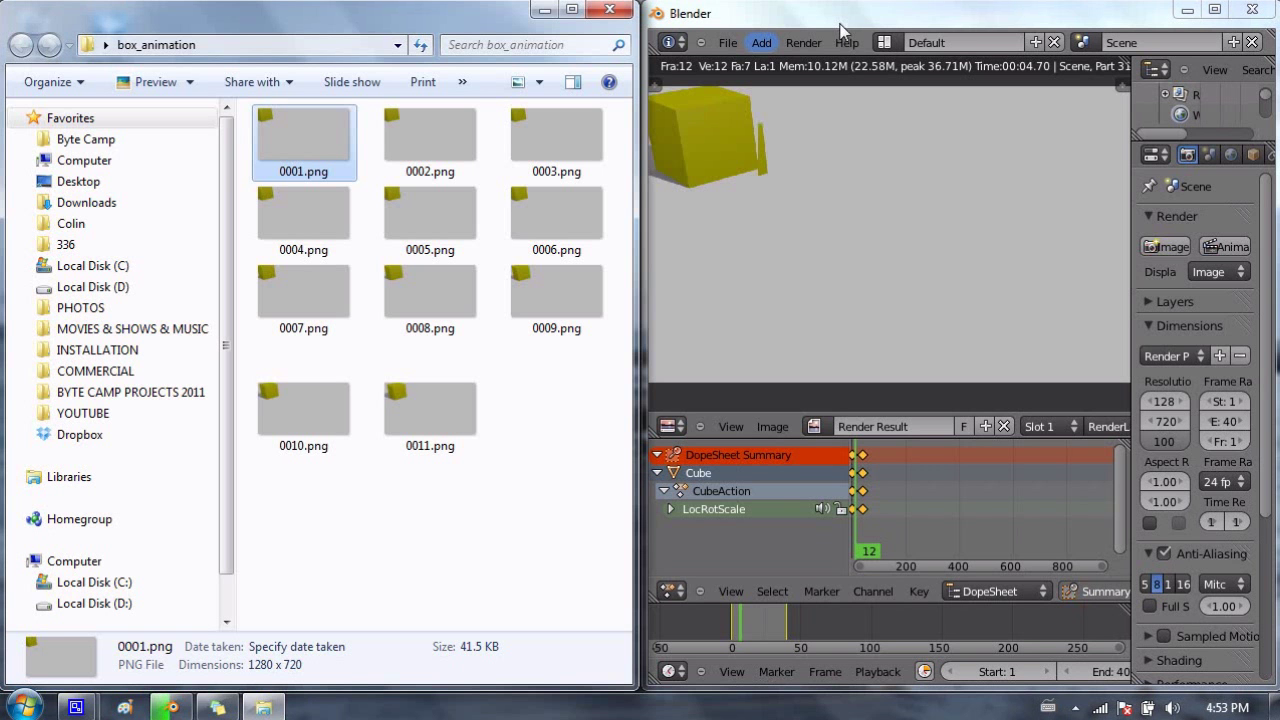
Step: Restore Blender, leave the render result for the 3D scene, show World settings, and quit
{"action": "mouse_move", "coordinate": [845, 13]}
{"action": "left_mouse_down"}
{"action": "mouse_move", "coordinate": [856, 116]}
{"action": "mouse_move", "coordinate": [829, 6]}
{"action": "left_mouse_up"}
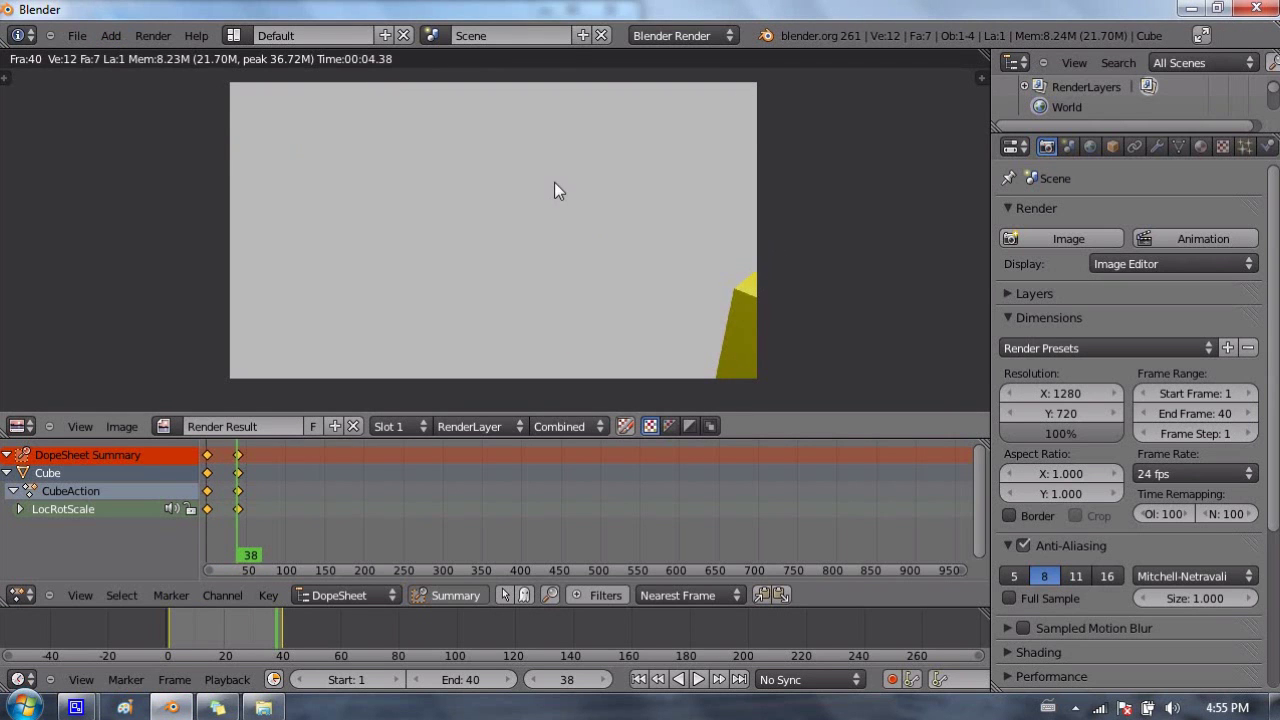
{"action": "key", "text": "Escape"}
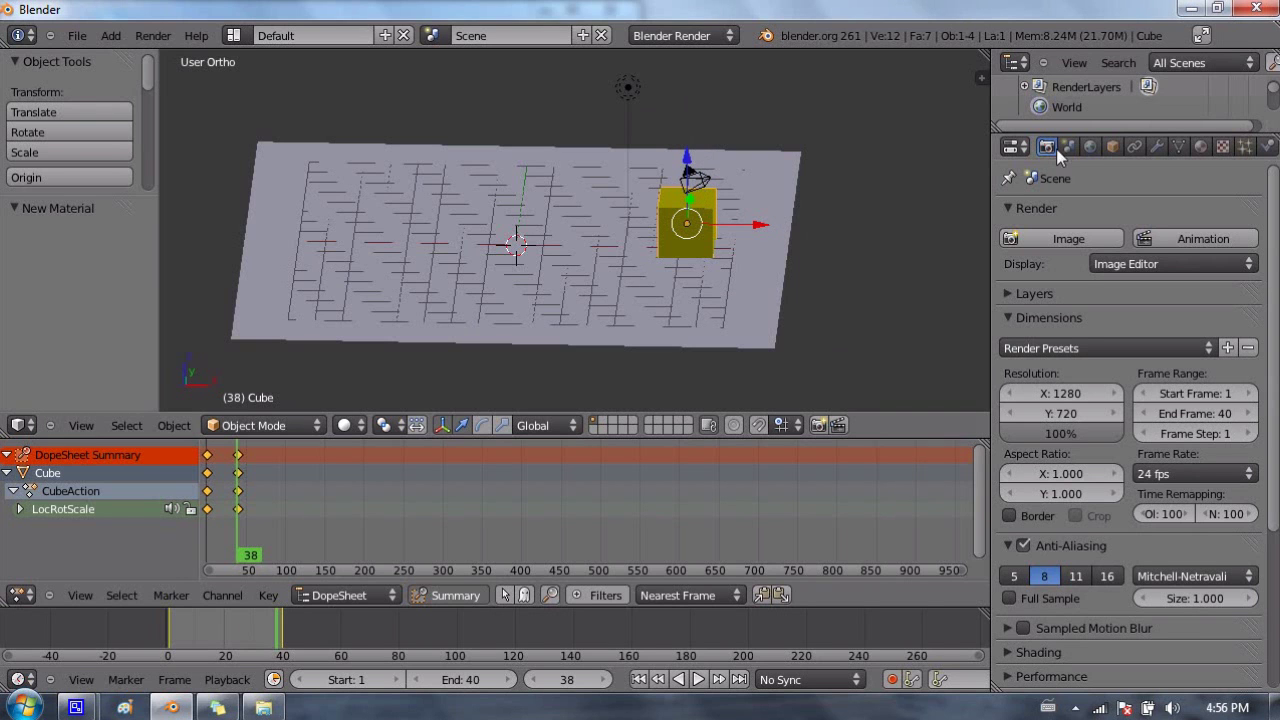
{"action": "left_click", "coordinate": [1090, 147]}
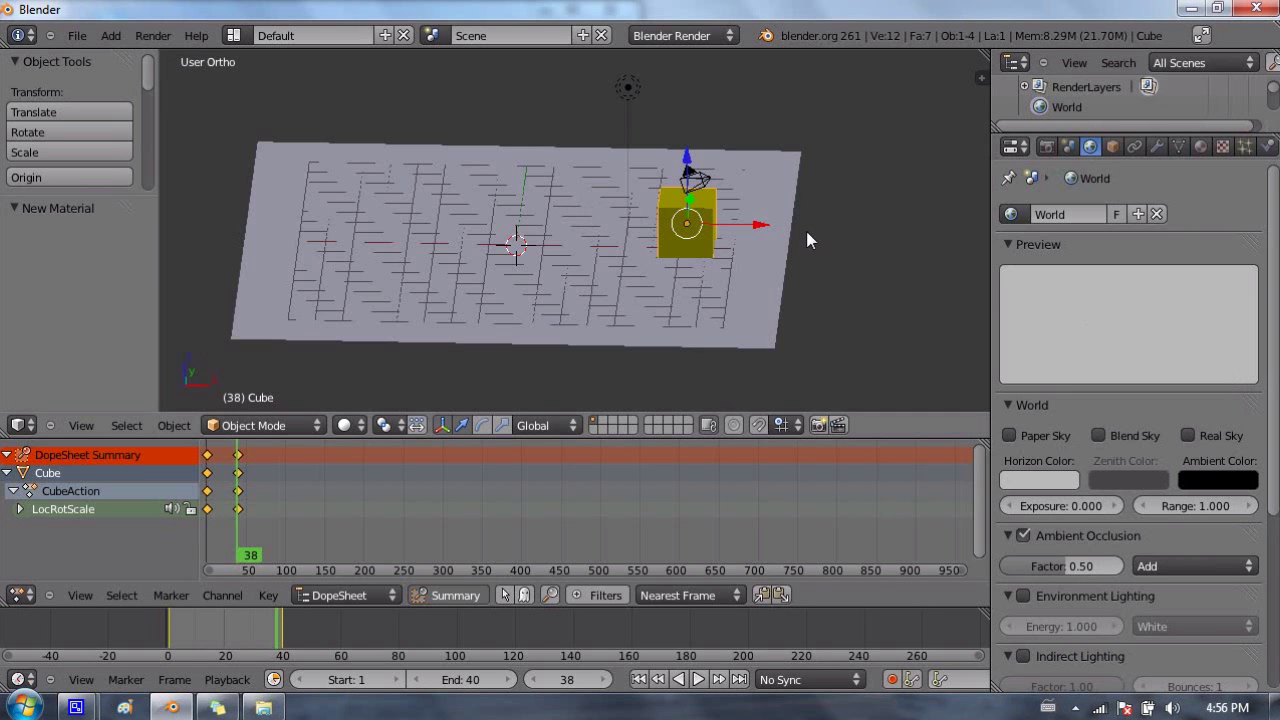
{"action": "left_click", "coordinate": [1258, 9]}
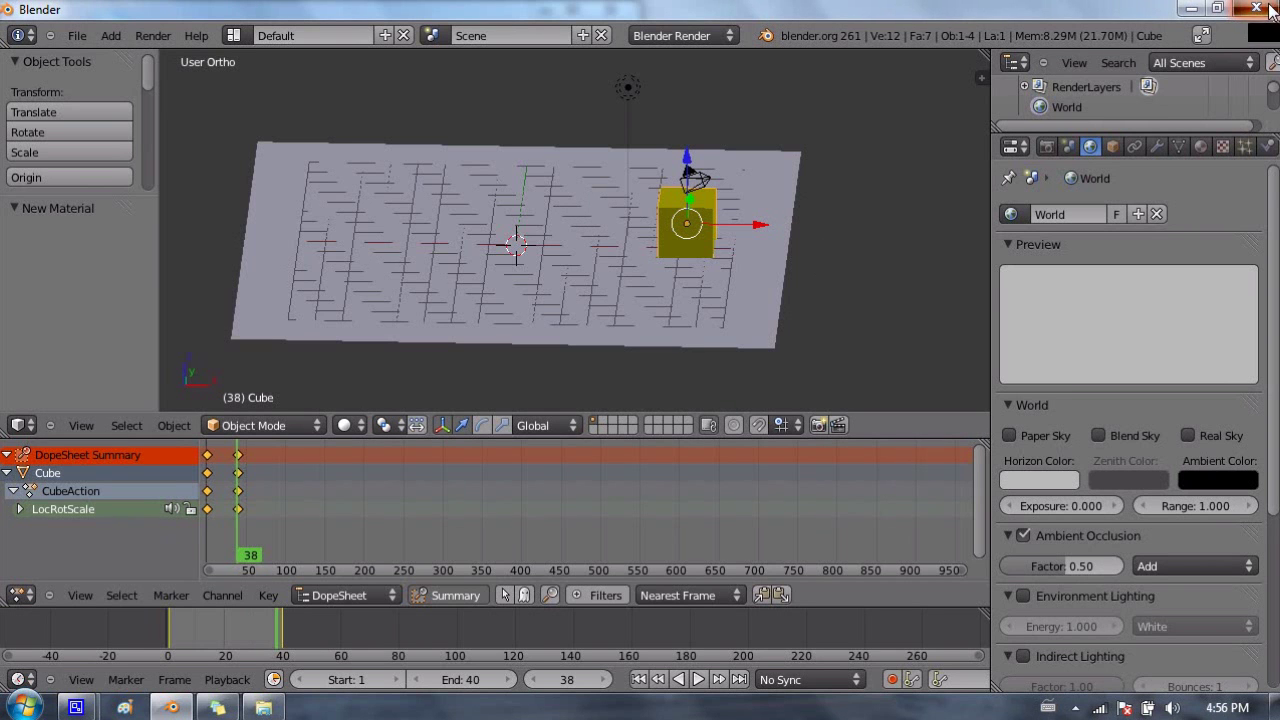
Step: Maximize the box_animation folder to confirm all 40 frames, then close it
{"action": "double_click", "coordinate": [477, 22]}
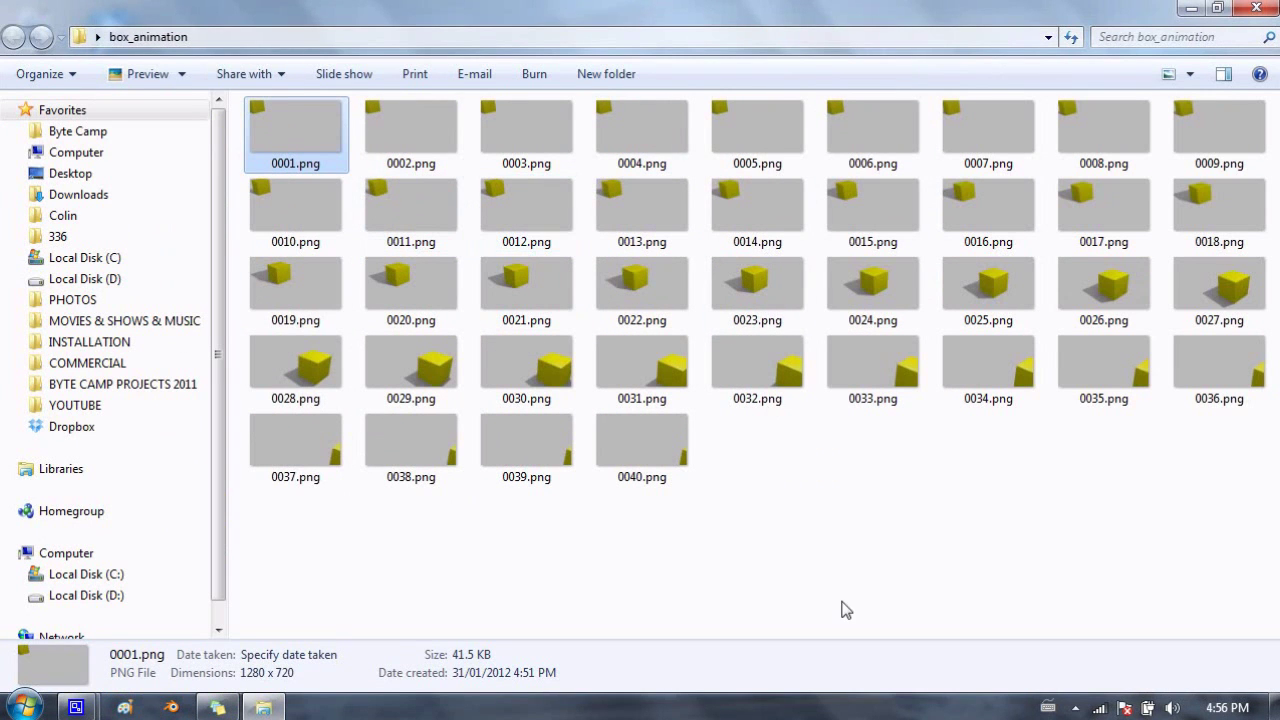
{"action": "left_click", "coordinate": [990, 556]}
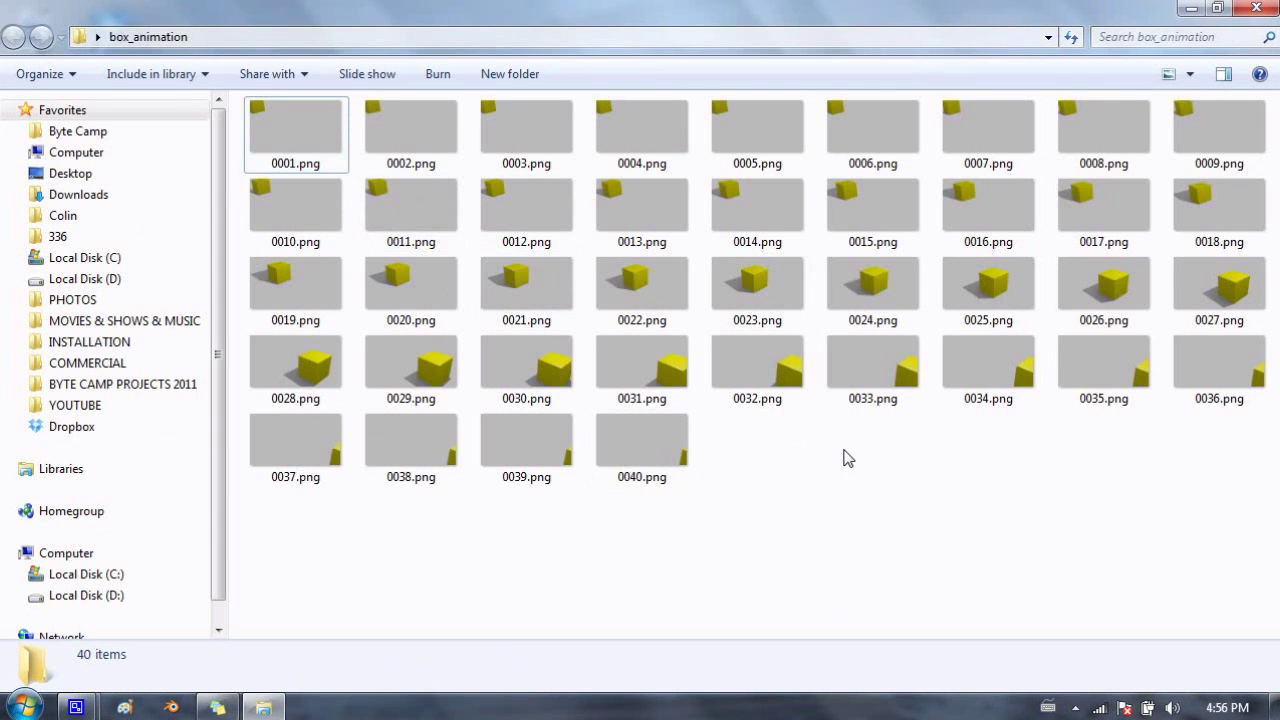
{"action": "left_click", "coordinate": [1258, 9]}
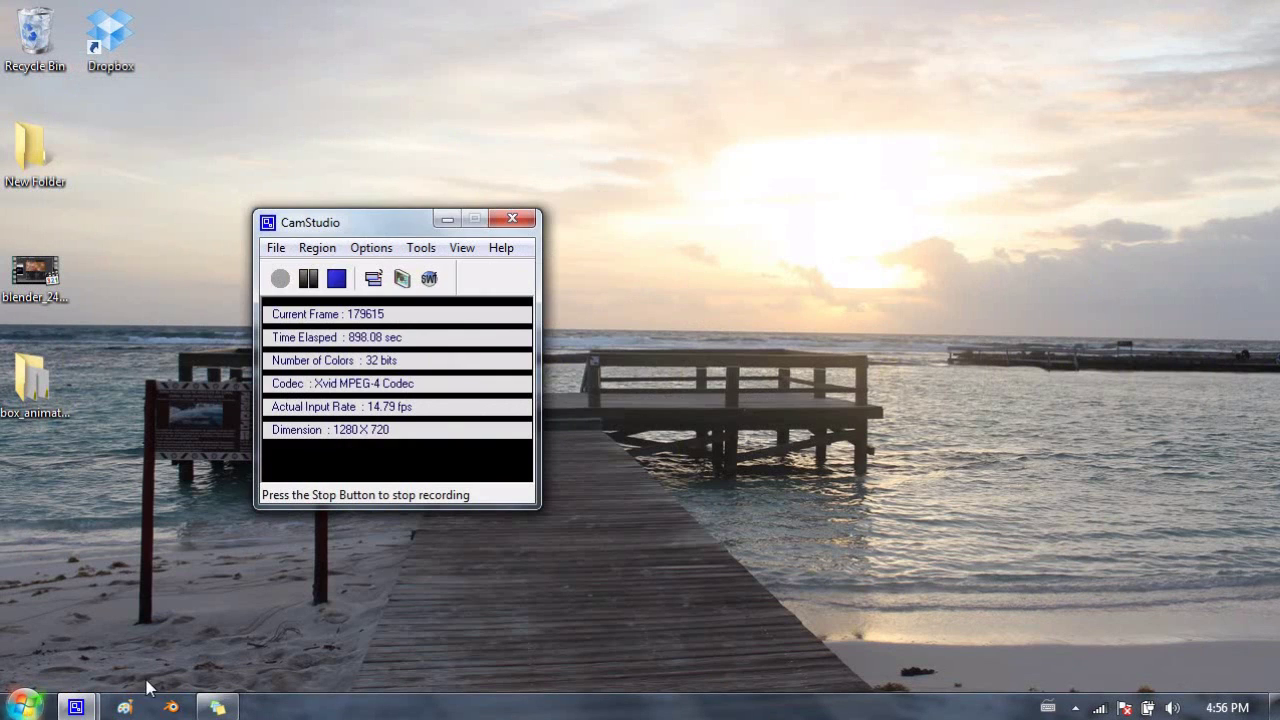
Step: Relaunch Blender with a fresh default cube scene and bring up the editor-type list
{"action": "left_click", "coordinate": [171, 707]}
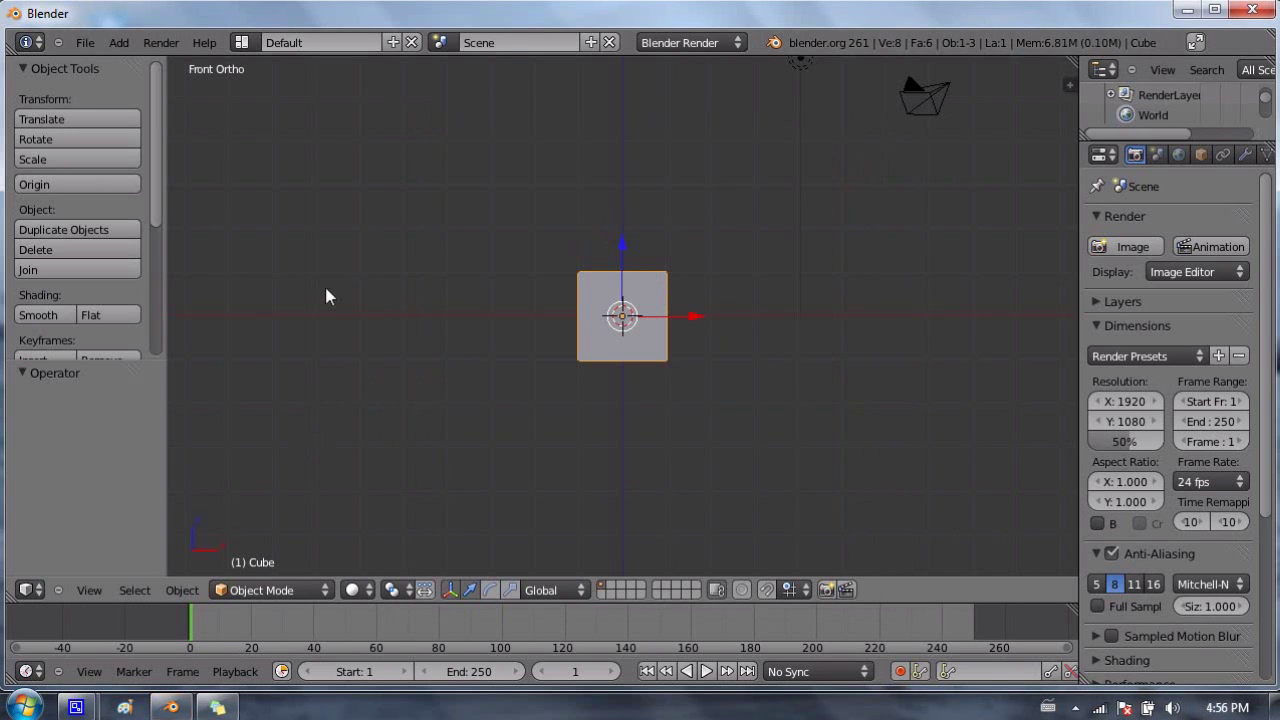
{"action": "left_click", "coordinate": [30, 590]}
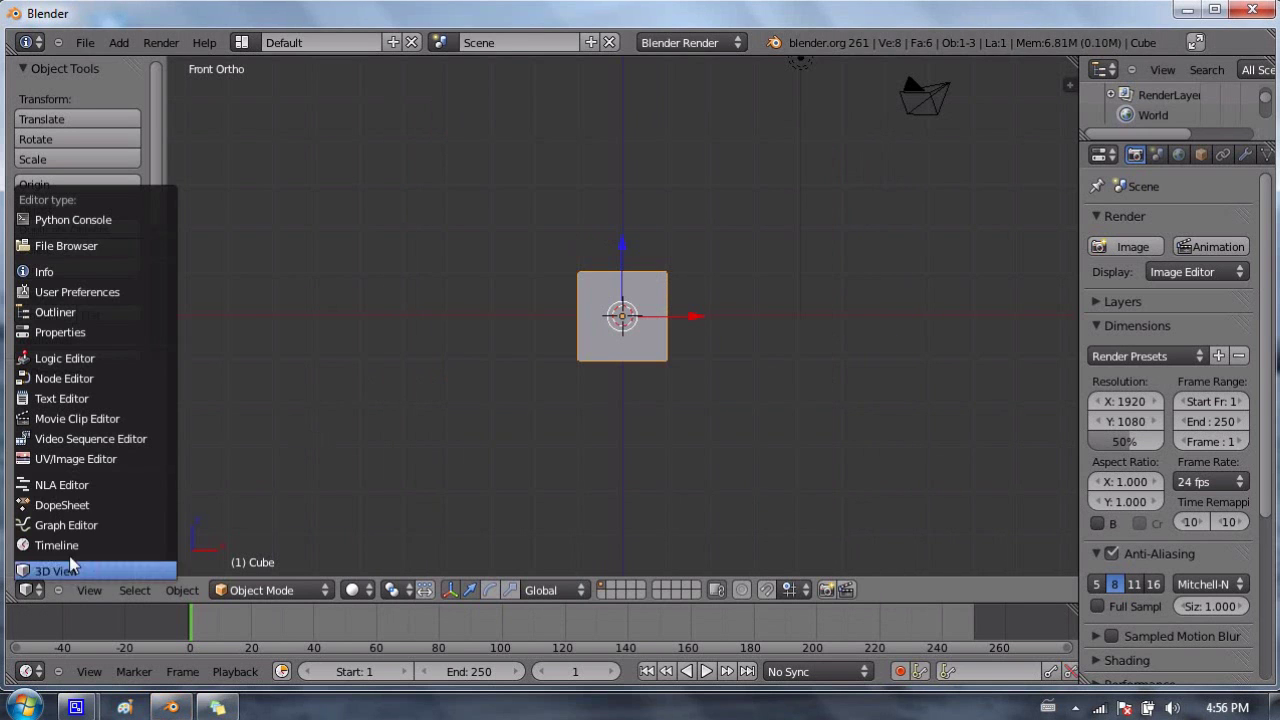
Step: Turn the main area into a Video Sequence Editor showing Sequencer and Image Preview
{"action": "left_click", "coordinate": [116, 440]}
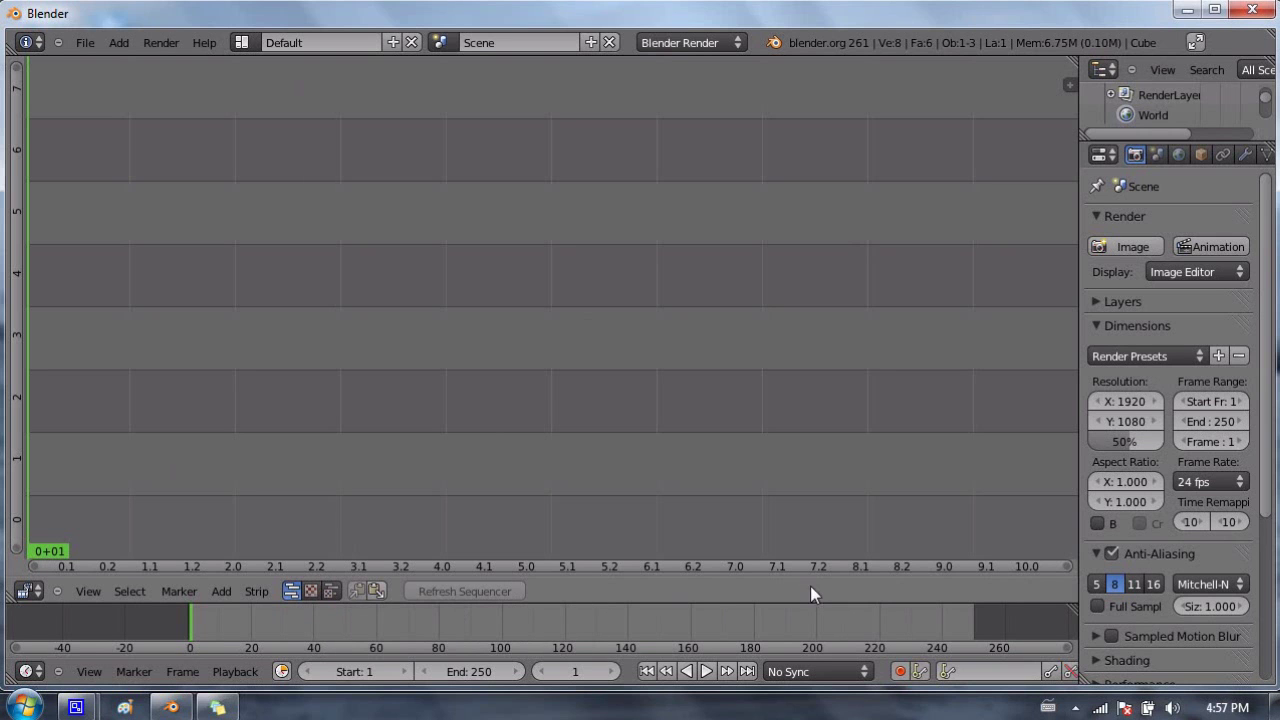
{"action": "left_click", "coordinate": [313, 590]}
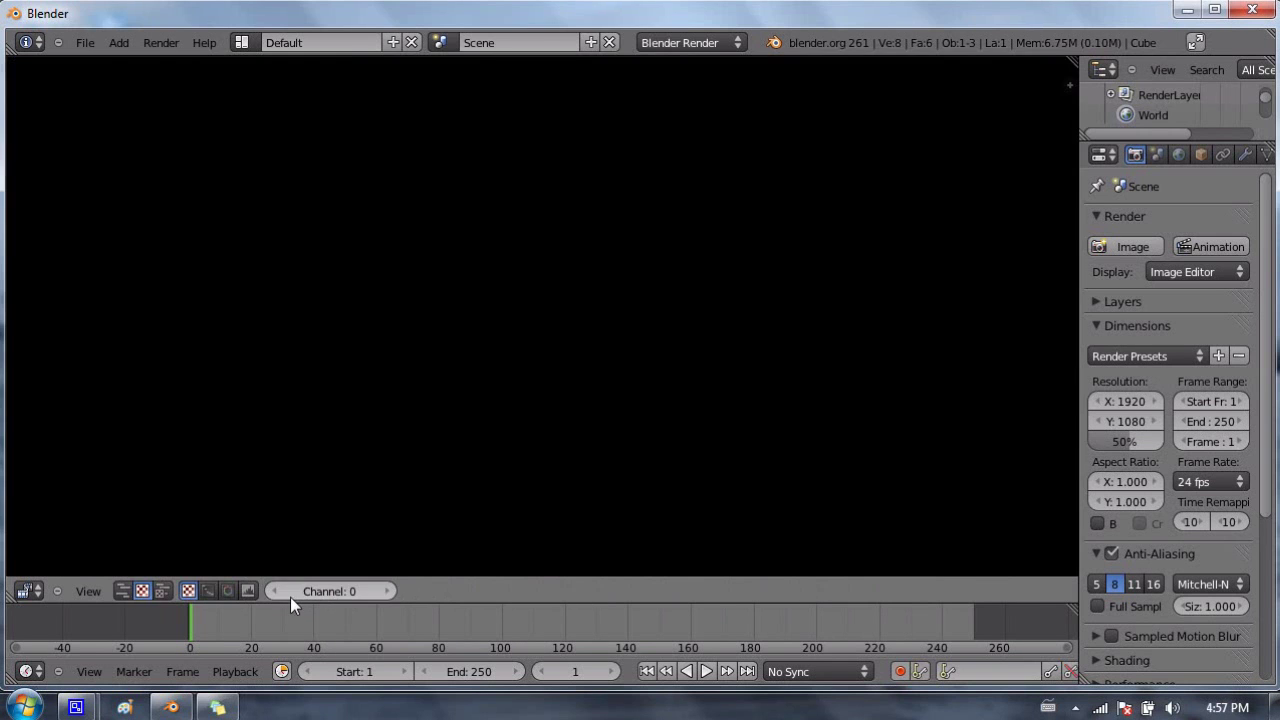
{"action": "left_click", "coordinate": [163, 591]}
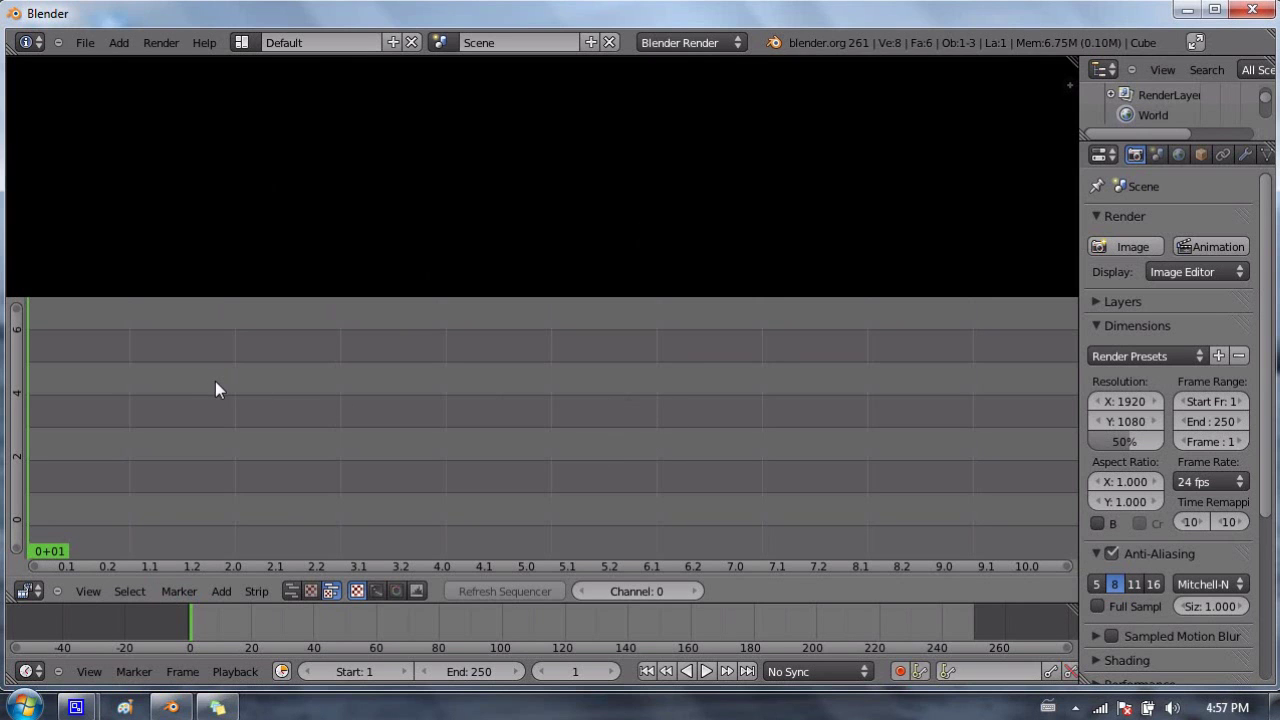
{"action": "left_click", "coordinate": [224, 589]}
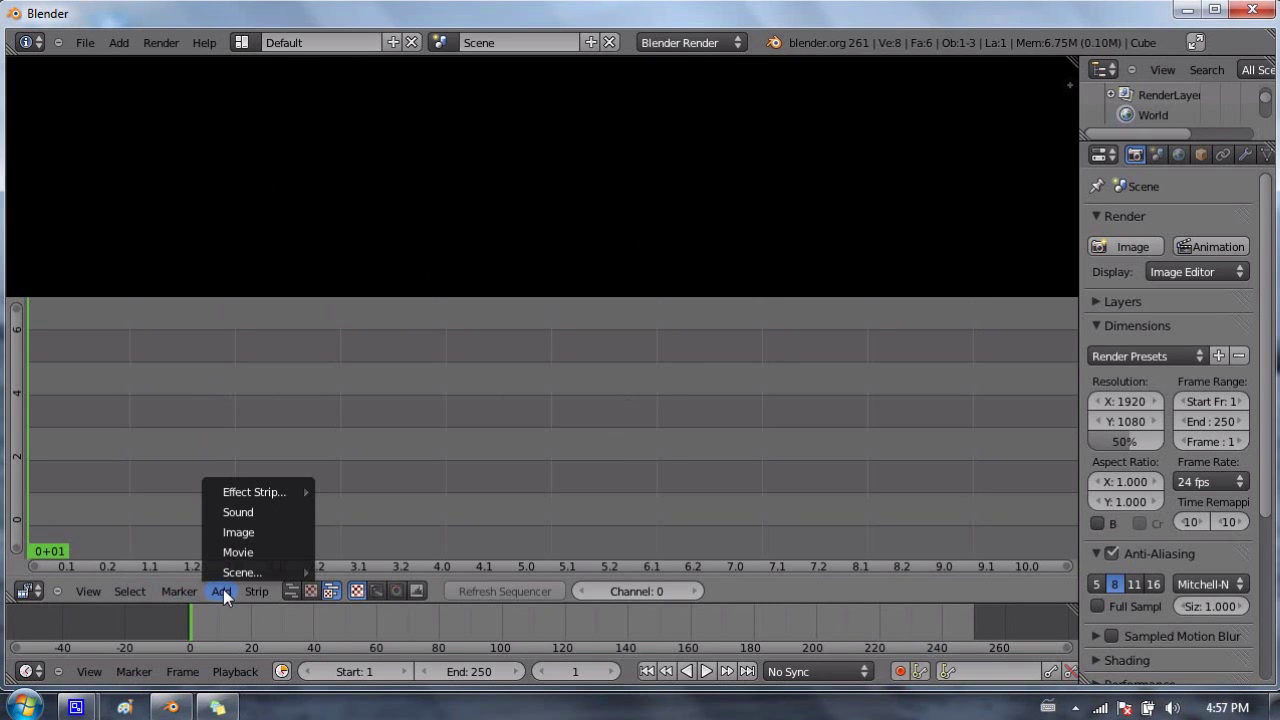
Step: Add all 40 PNG frames from Desktop/box_animation as one image strip
{"action": "left_click", "coordinate": [266, 550]}
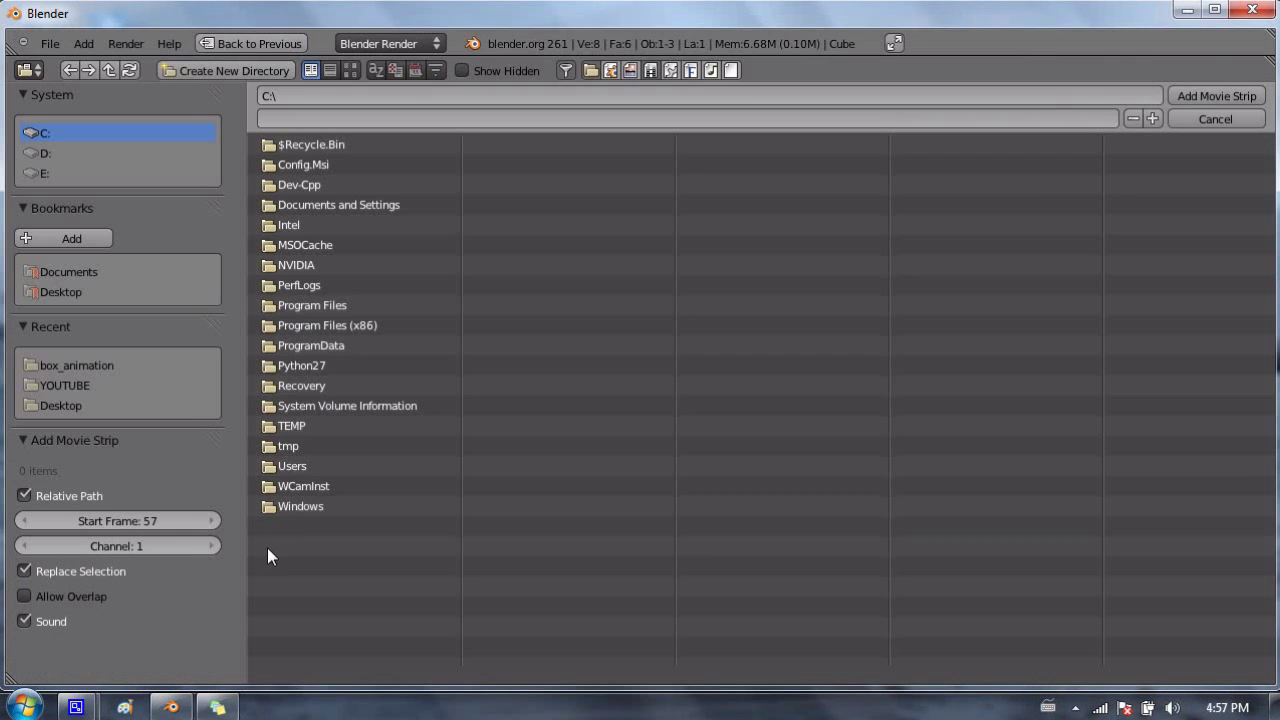
{"action": "left_click", "coordinate": [61, 291]}
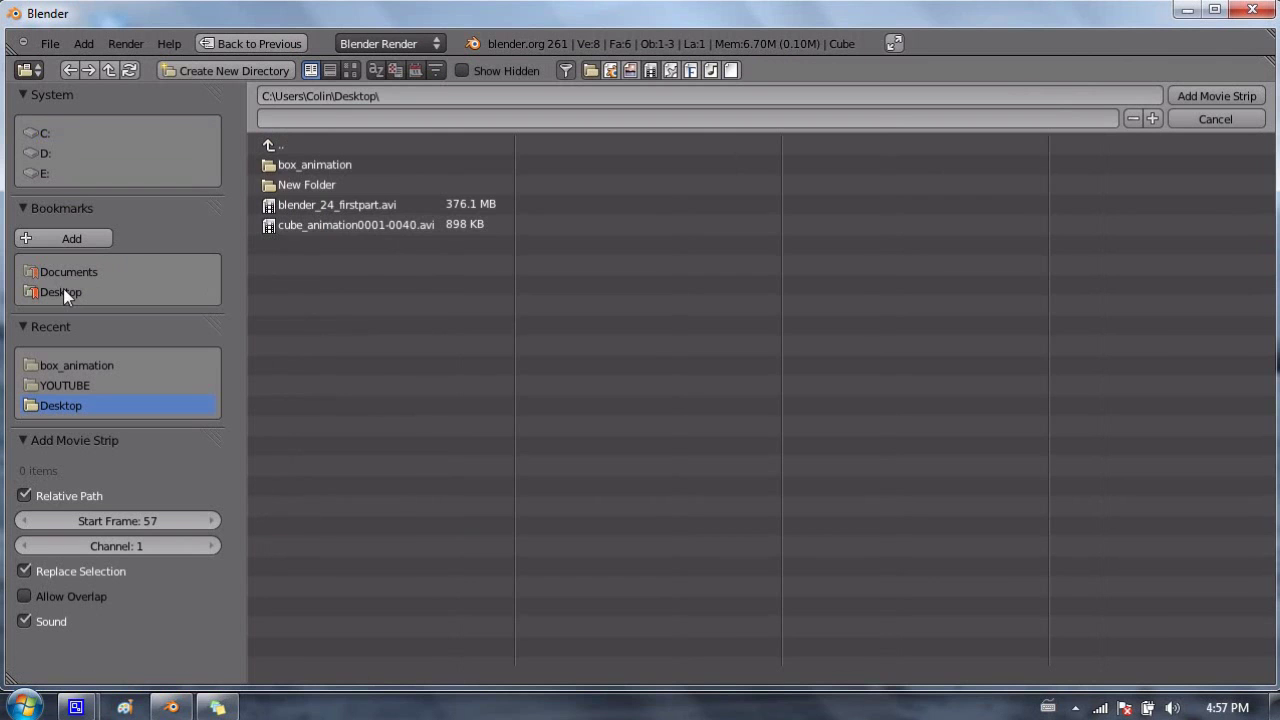
{"action": "left_click", "coordinate": [277, 168]}
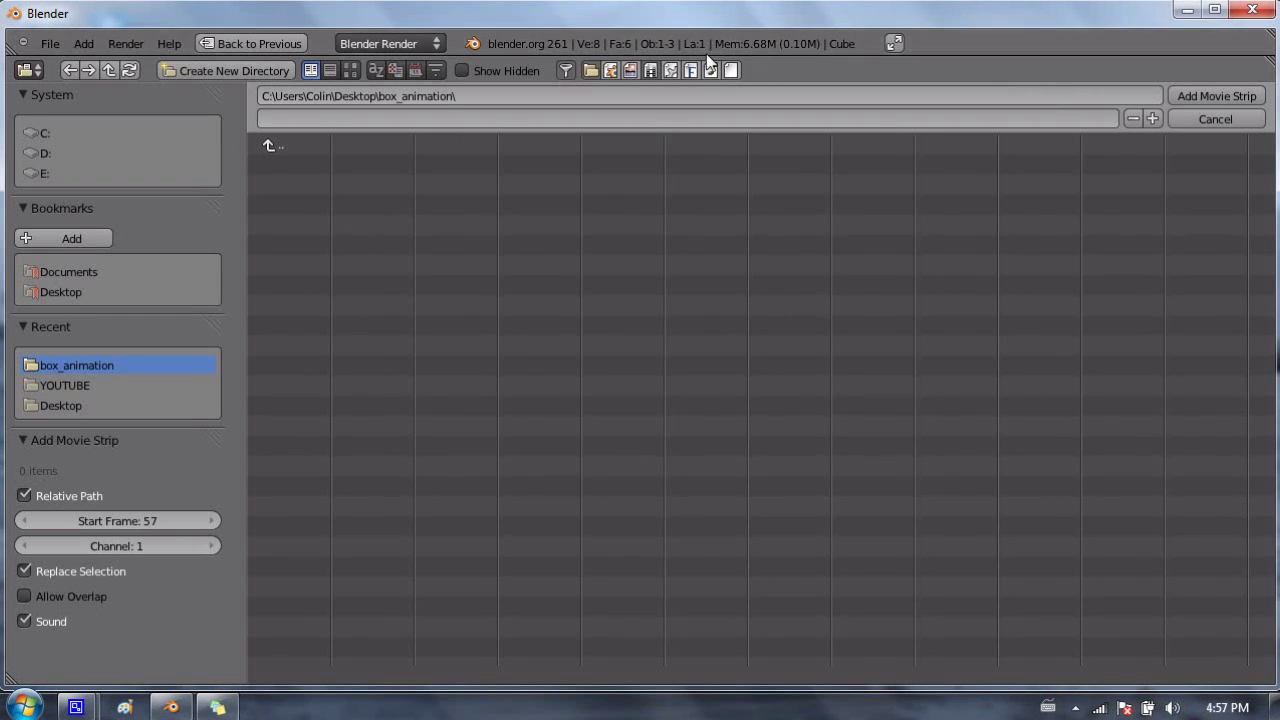
{"action": "left_click", "coordinate": [631, 71]}
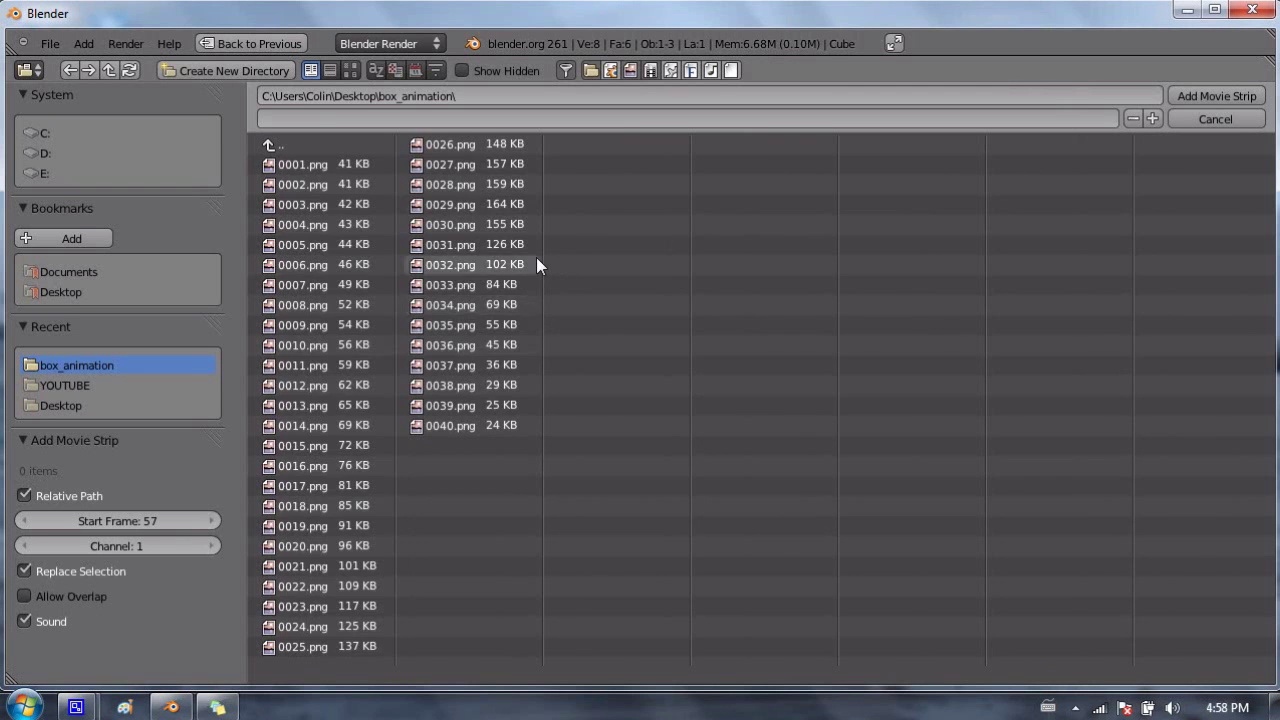
{"action": "key", "text": "a"}
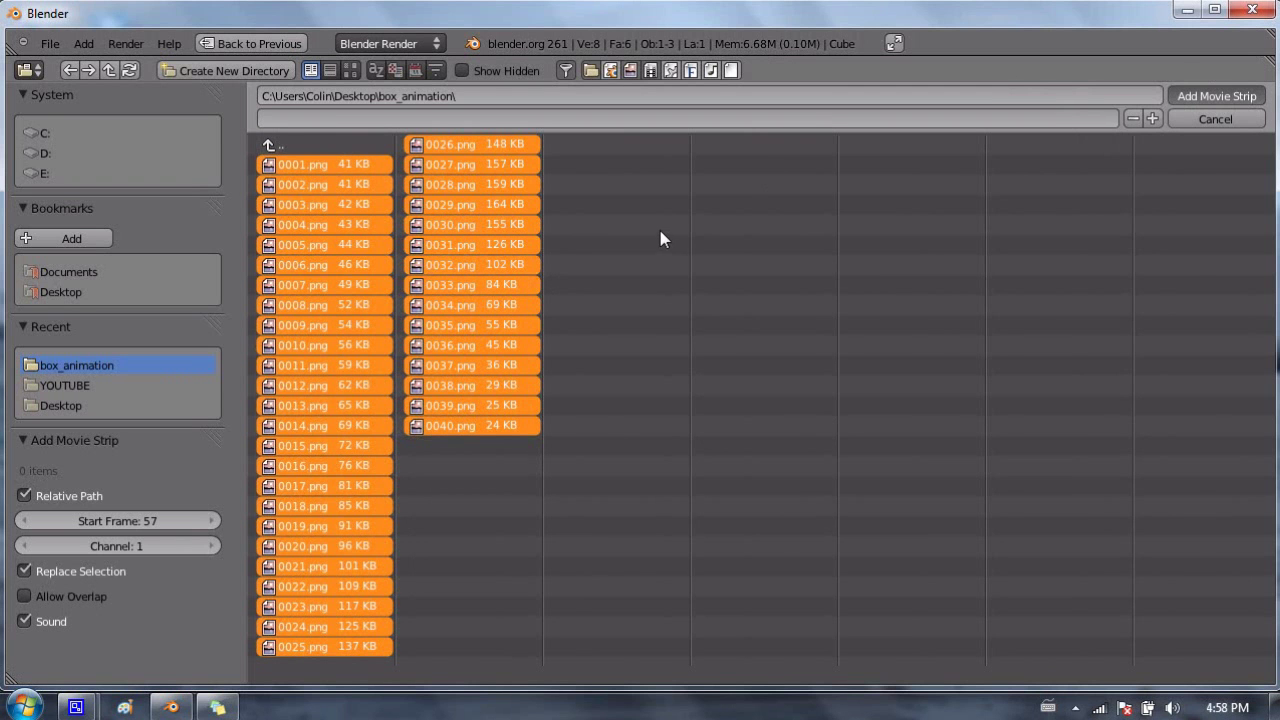
{"action": "key", "text": "Return"}
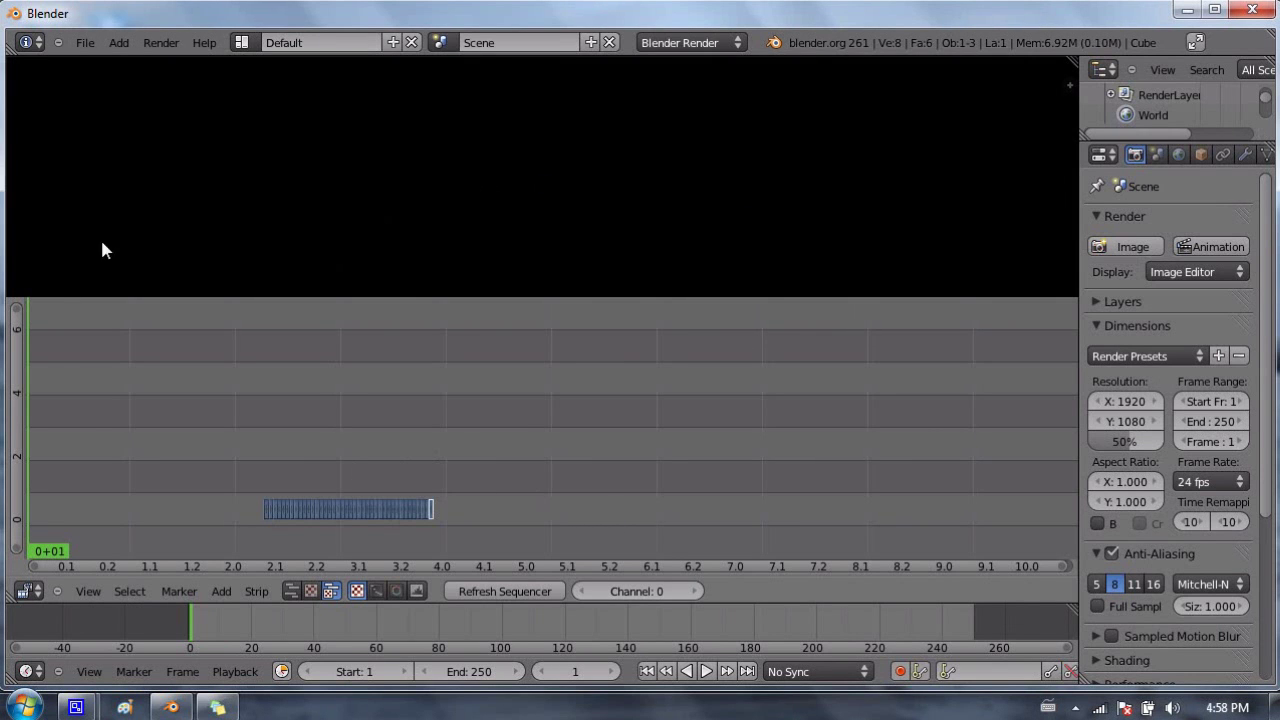
Step: Select the image strip and slide it from frame 57 to start at frame 1
{"action": "scroll", "coordinate": [277, 466], "scroll_direction": "up", "scroll_amount": 2}
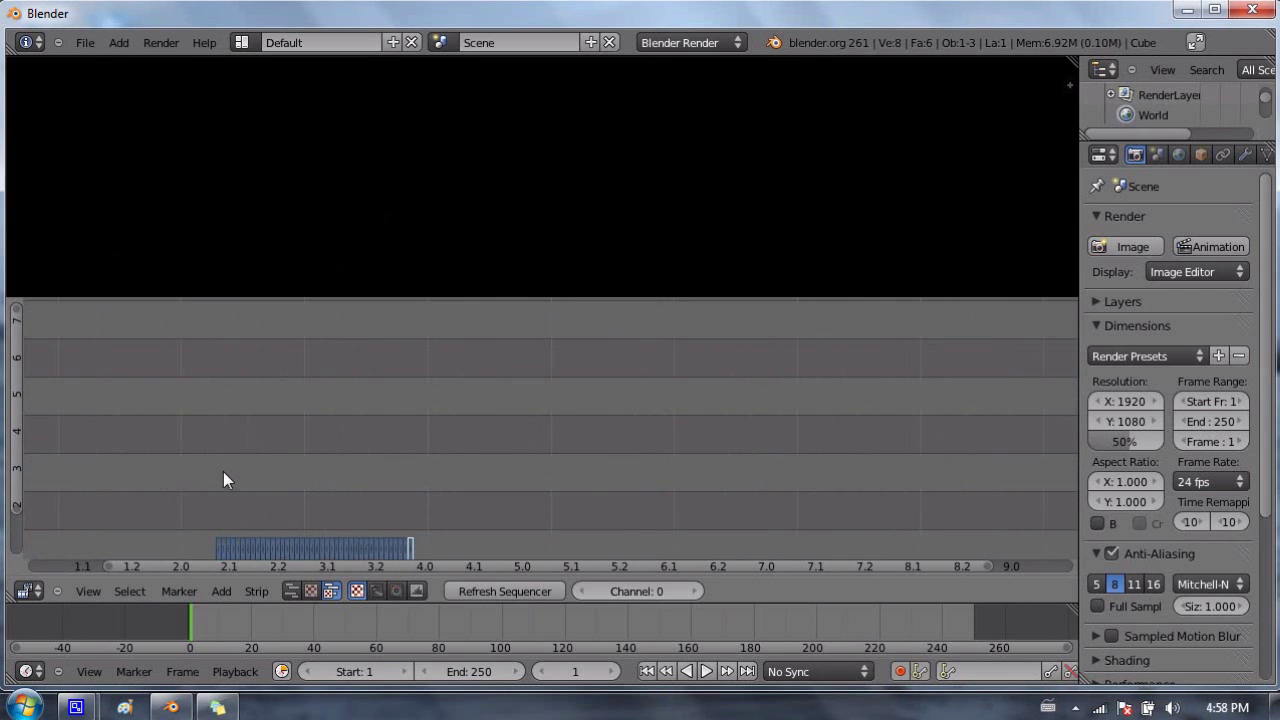
{"action": "middle_click_drag", "start_coordinate": [223, 471], "coordinate": [465, 484]}
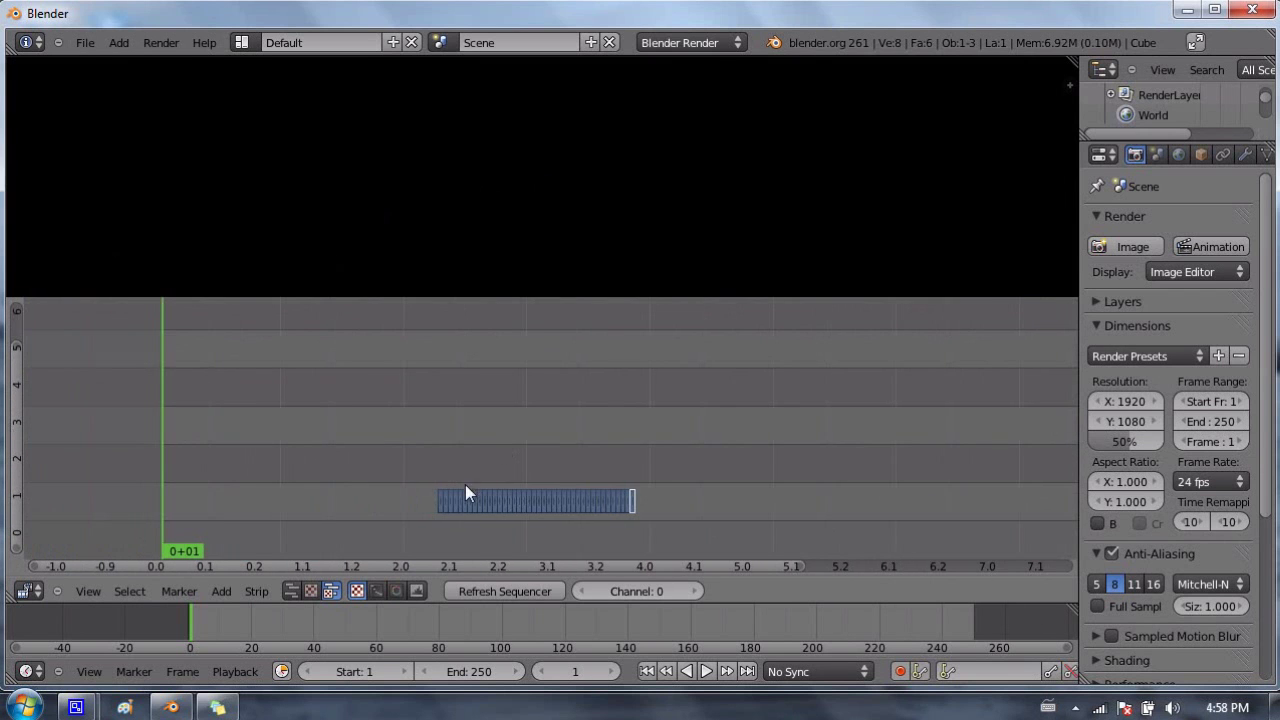
{"action": "right_click", "coordinate": [527, 493]}
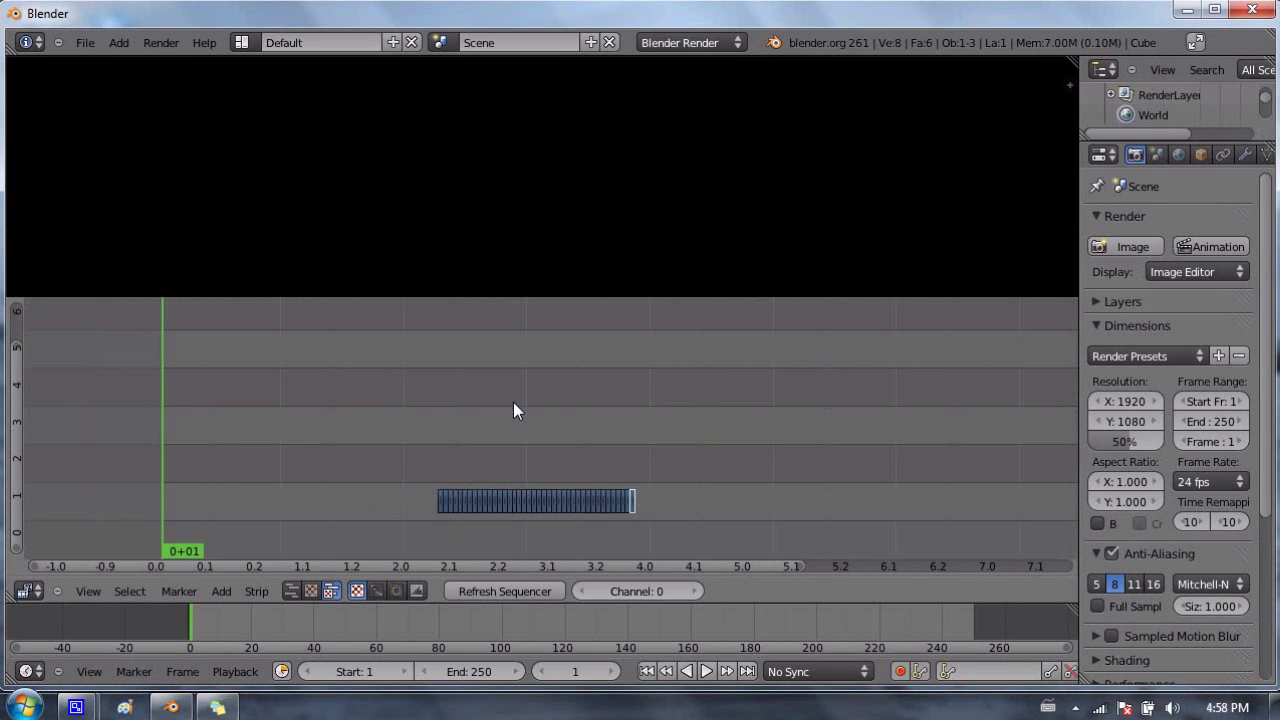
{"action": "scroll", "coordinate": [489, 423], "scroll_direction": "up", "scroll_amount": 2}
{"action": "middle_click_drag", "start_coordinate": [489, 423], "coordinate": [531, 283]}
{"action": "scroll", "coordinate": [502, 455], "scroll_direction": "up", "scroll_amount": 3}
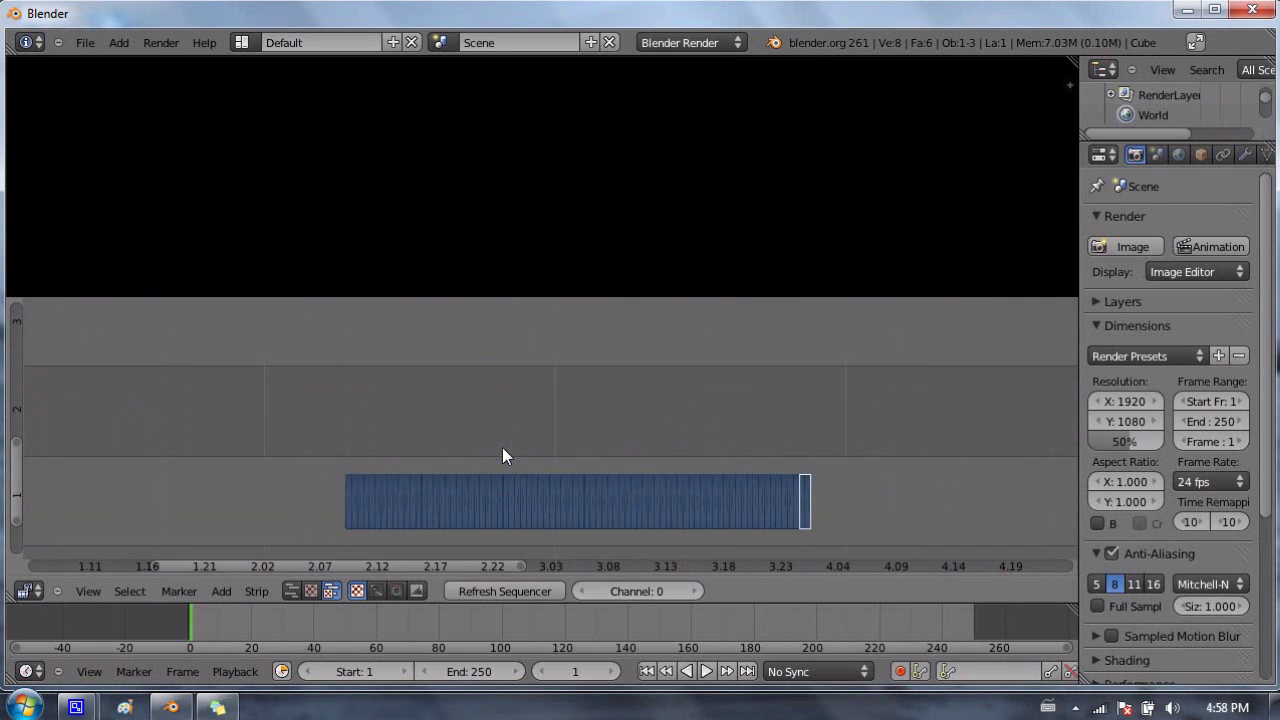
{"action": "scroll", "coordinate": [491, 451], "scroll_direction": "up", "scroll_amount": 2}
{"action": "middle_click_drag", "start_coordinate": [474, 437], "coordinate": [478, 546]}
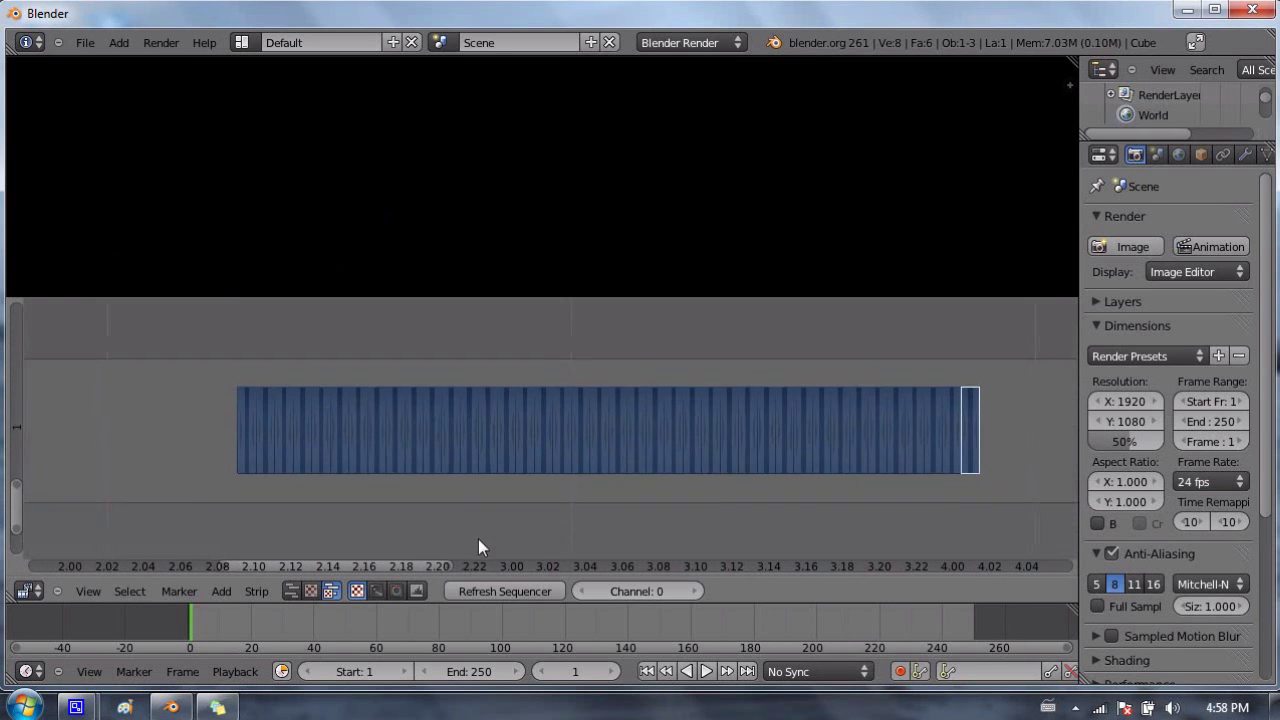
{"action": "right_click", "coordinate": [445, 450]}
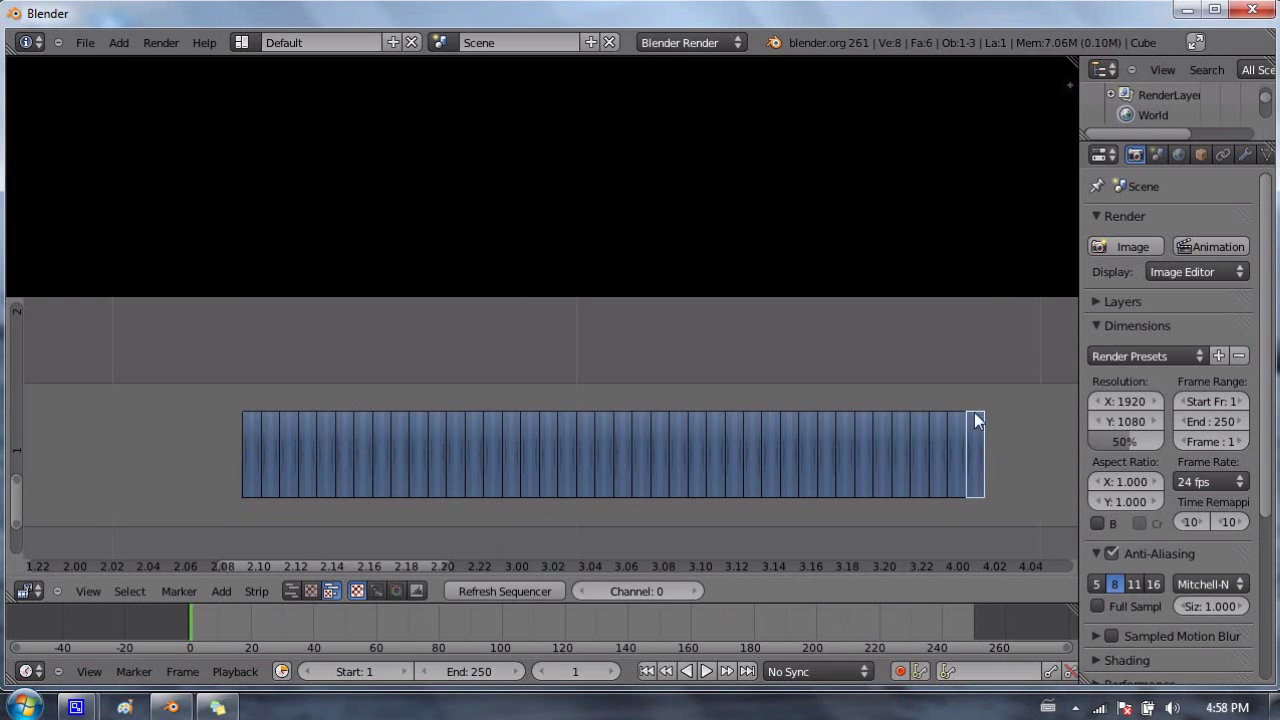
{"action": "scroll", "coordinate": [620, 370], "scroll_direction": "down", "scroll_amount": 5}
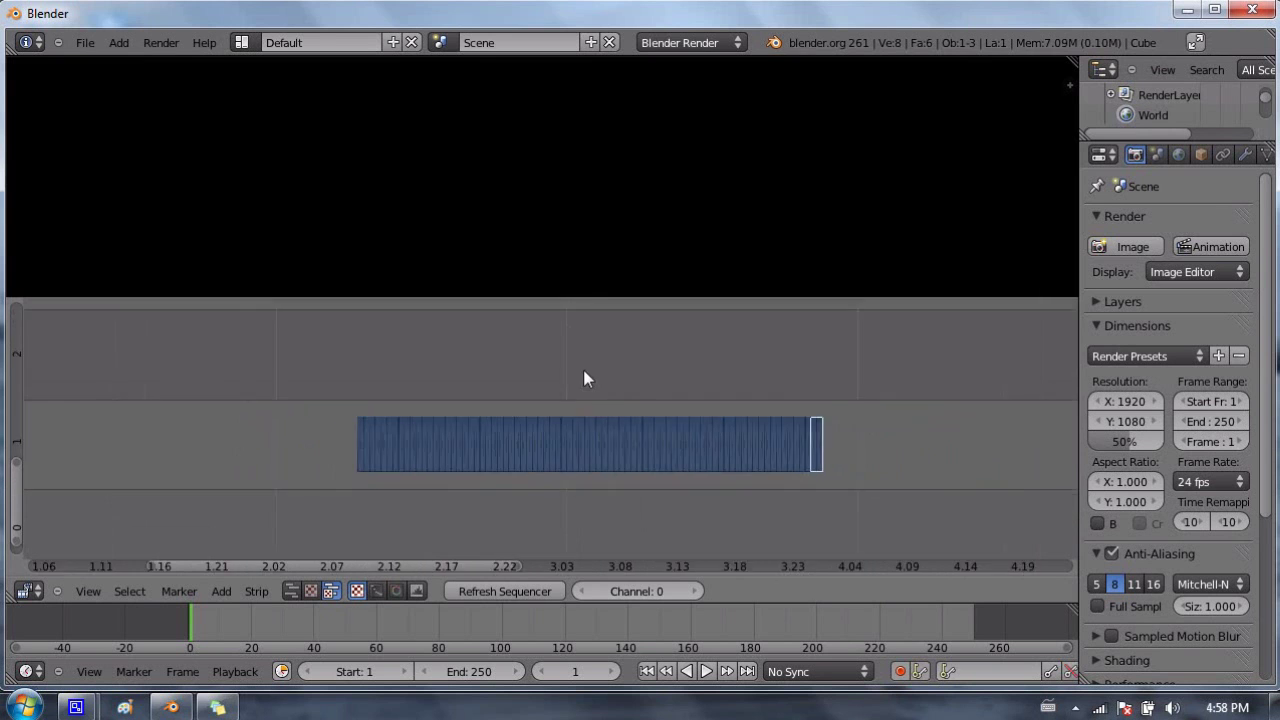
{"action": "middle_click_drag", "start_coordinate": [458, 447], "coordinate": [574, 369]}
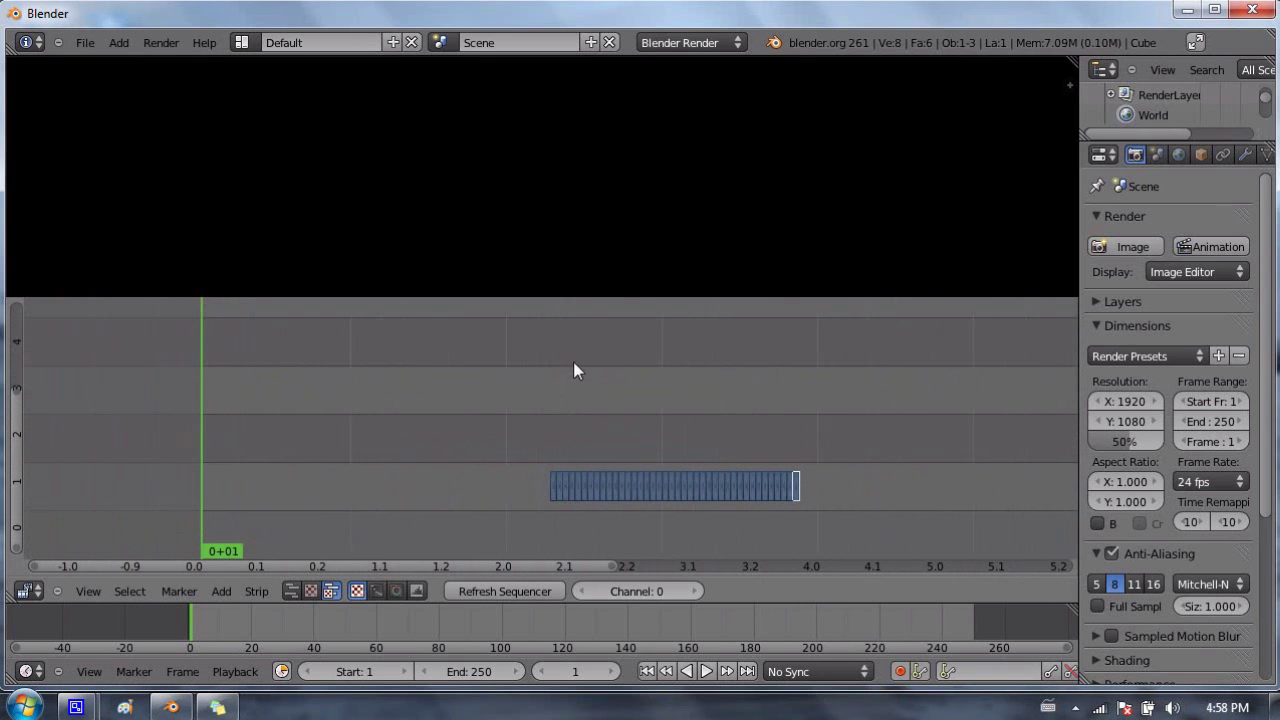
{"action": "key", "text": "g"}
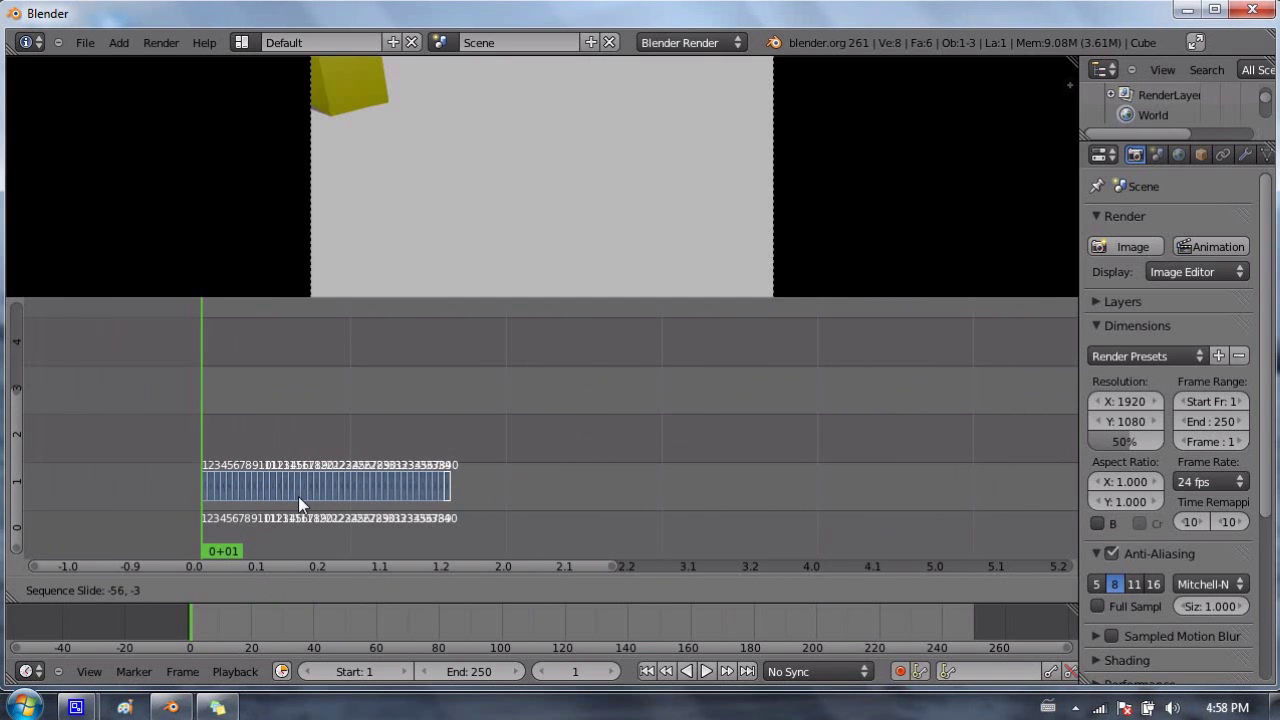
{"action": "left_click", "coordinate": [298, 496]}
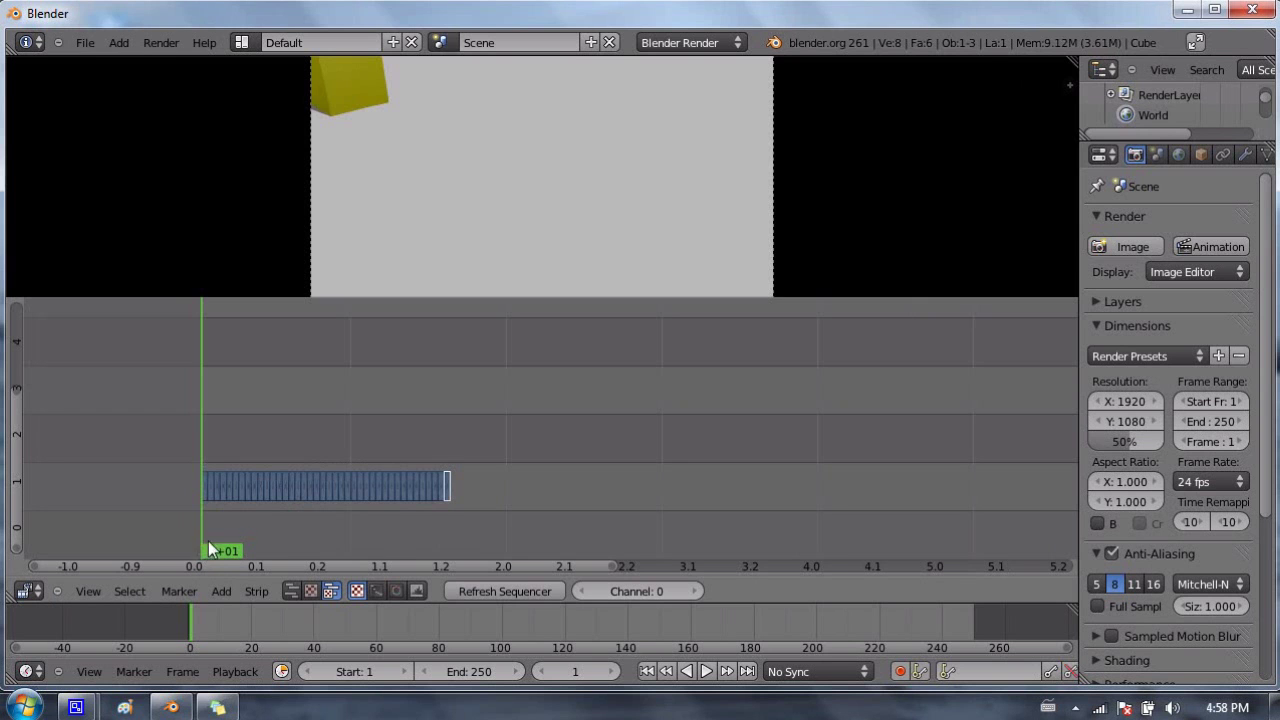
Step: Scrub the sequence and zoom out to show the whole strip and cube frame
{"action": "left_click_drag", "start_coordinate": [208, 541], "coordinate": [408, 388]}
{"action": "scroll", "coordinate": [501, 138], "scroll_direction": "up", "scroll_amount": 5}
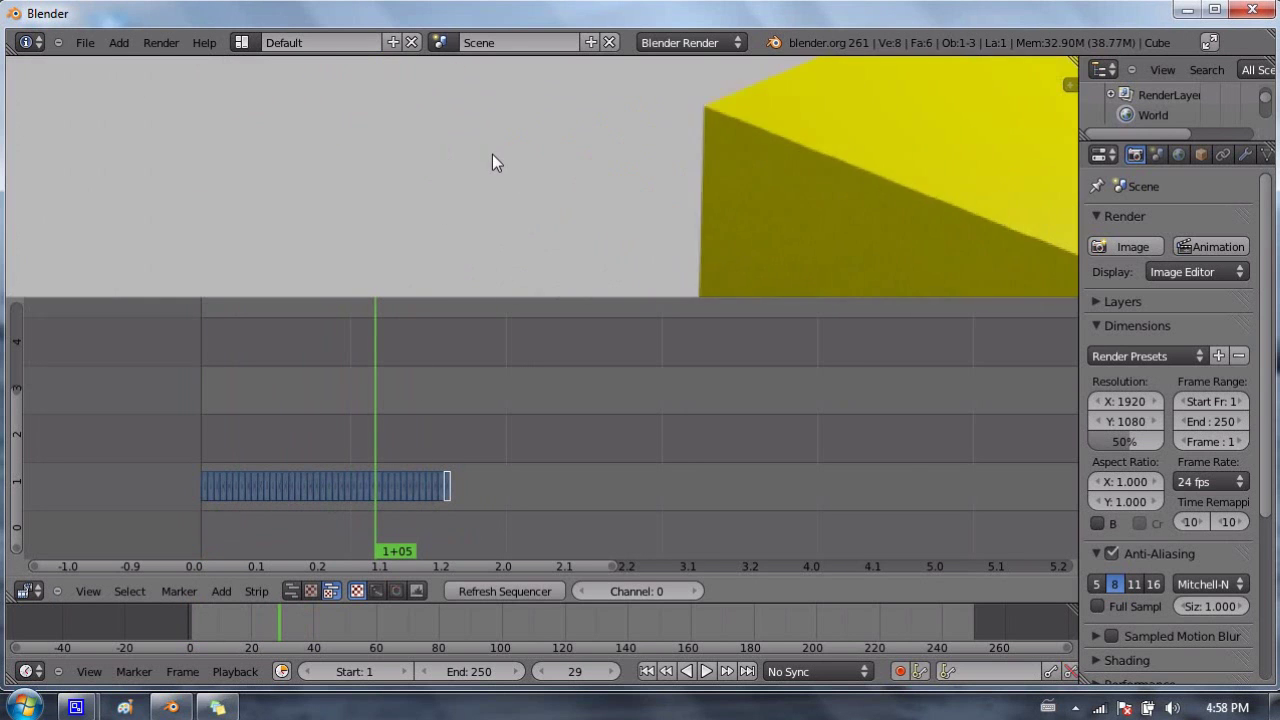
{"action": "scroll", "coordinate": [492, 156], "scroll_direction": "down", "scroll_amount": 4}
{"action": "scroll", "coordinate": [508, 189], "scroll_direction": "down", "scroll_amount": 2}
{"action": "scroll", "coordinate": [505, 192], "scroll_direction": "up", "scroll_amount": 5}
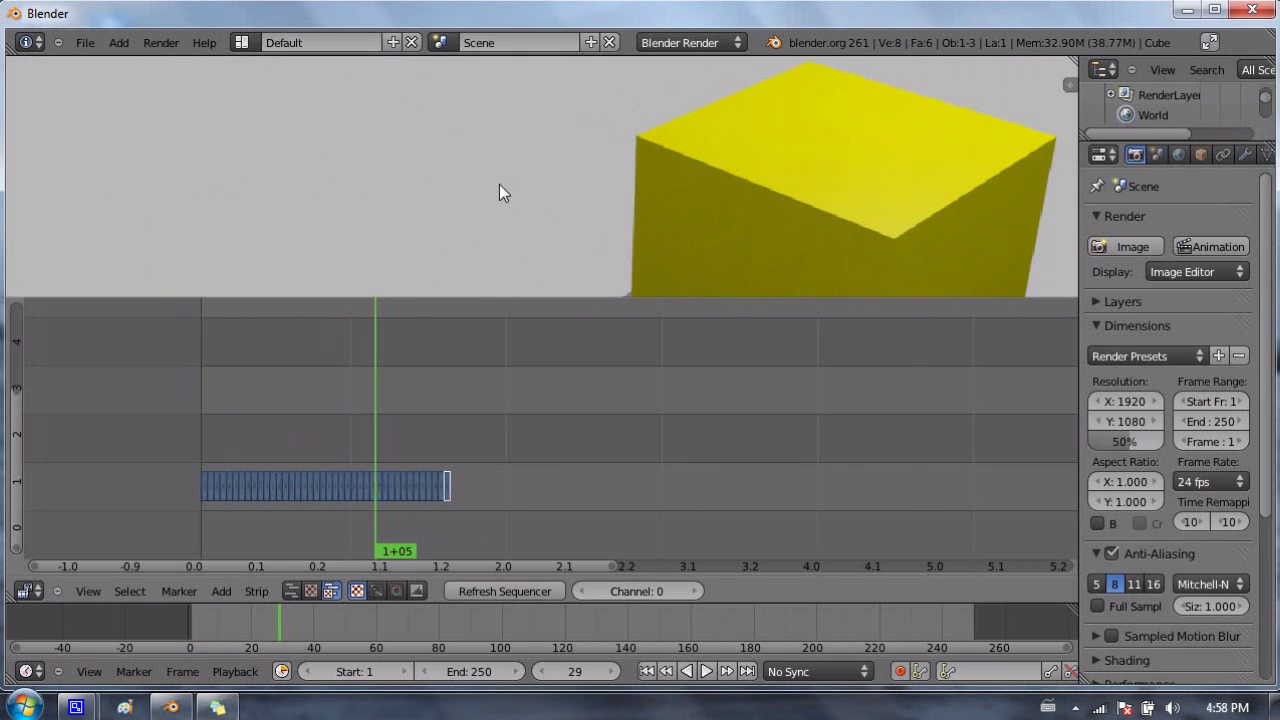
{"action": "scroll", "coordinate": [492, 315], "scroll_direction": "down", "scroll_amount": 3}
{"action": "scroll", "coordinate": [514, 174], "scroll_direction": "down", "scroll_amount": 3}
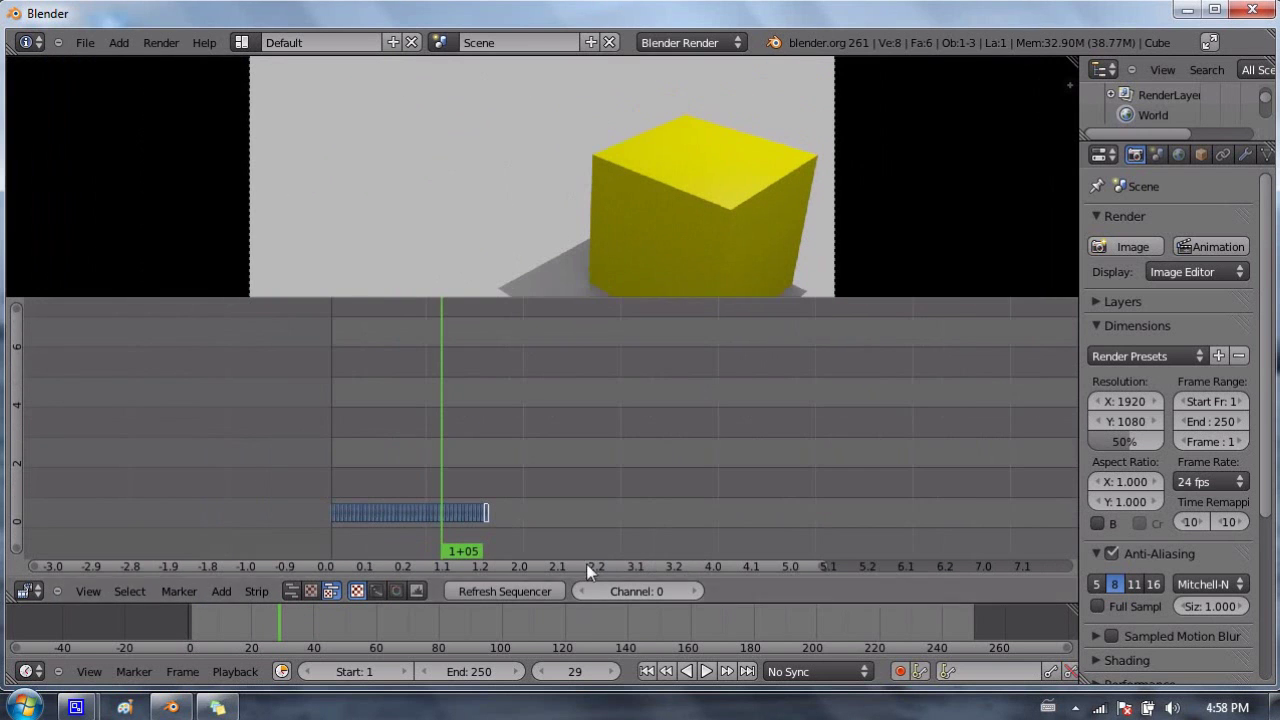
{"action": "middle_click_drag", "start_coordinate": [523, 461], "coordinate": [502, 362]}
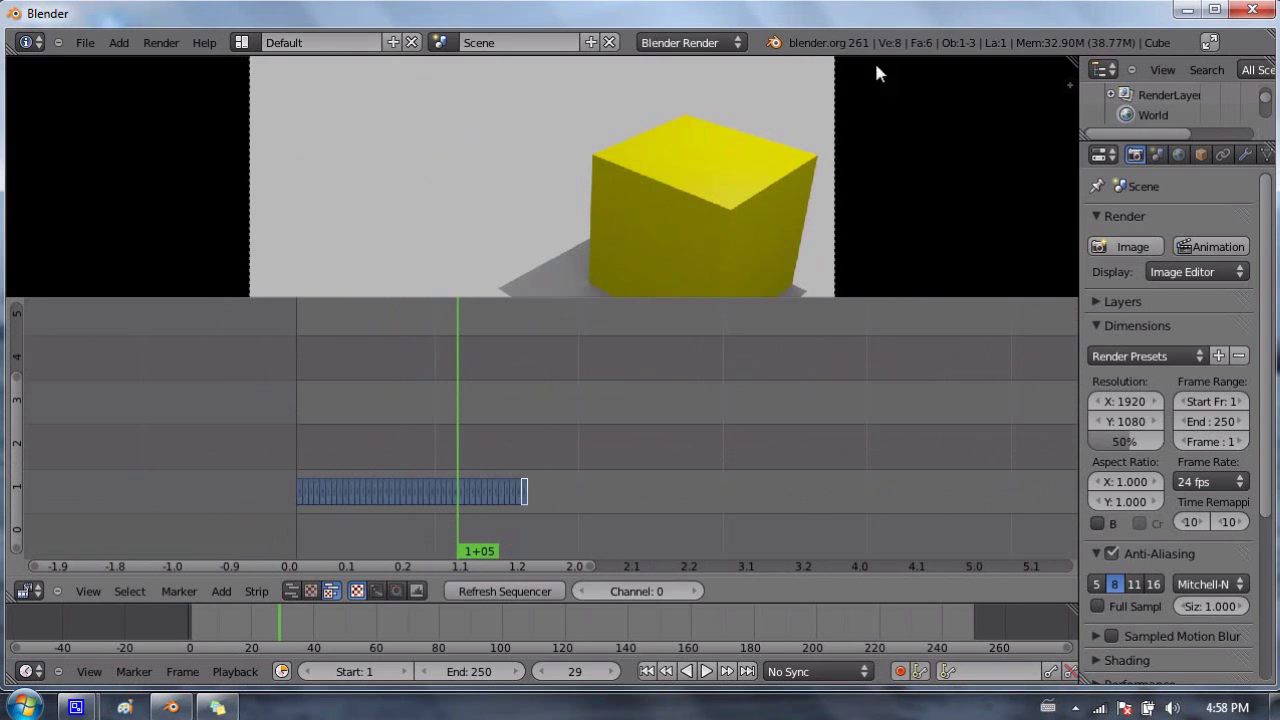
{"action": "scroll", "coordinate": [690, 166], "scroll_direction": "down", "scroll_amount": 2}
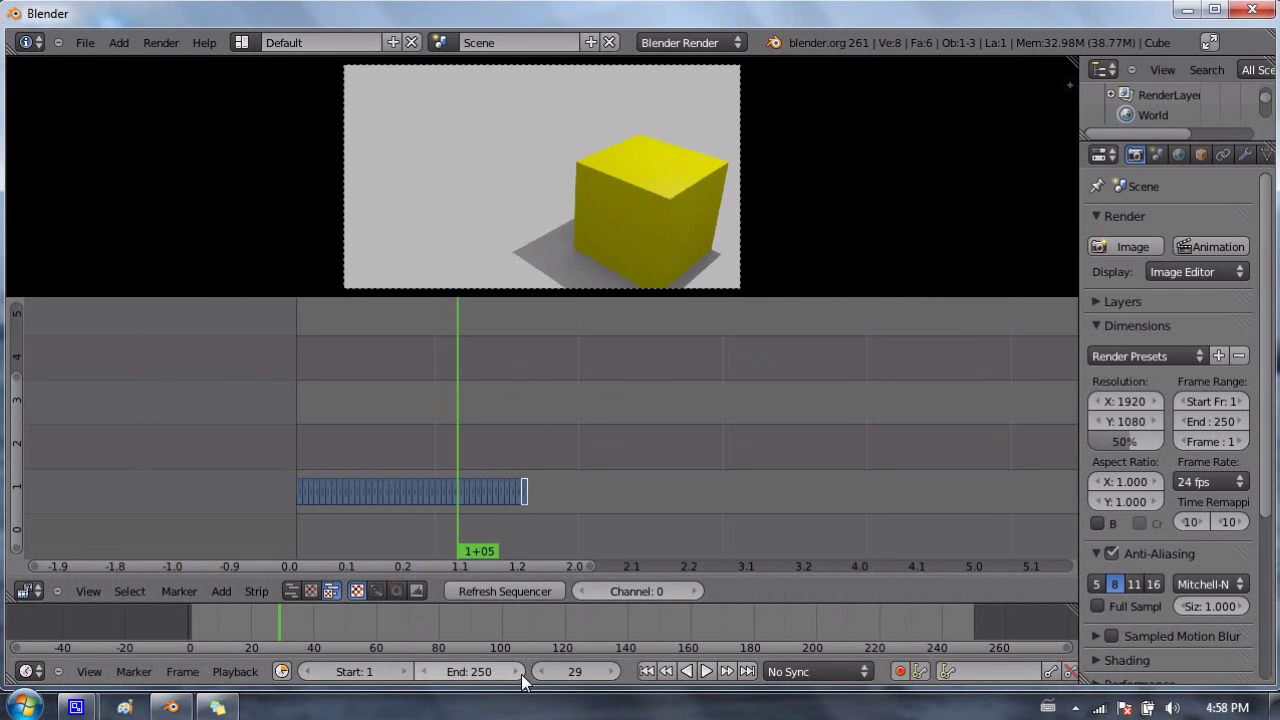
Step: Set the animation's end frame to 40
{"action": "left_click", "coordinate": [490, 671]}
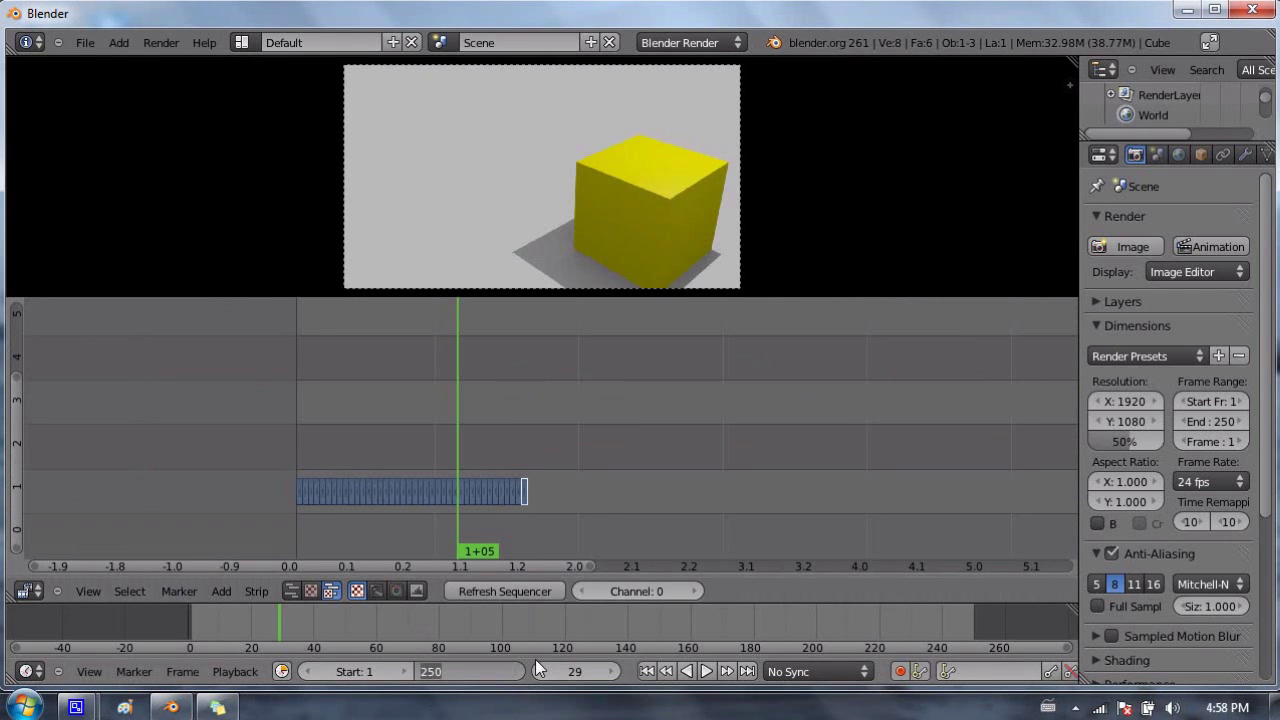
{"action": "type", "text": "40"}
{"action": "key", "text": "Return"}
{"action": "left_click_drag", "start_coordinate": [265, 628], "coordinate": [235, 615]}
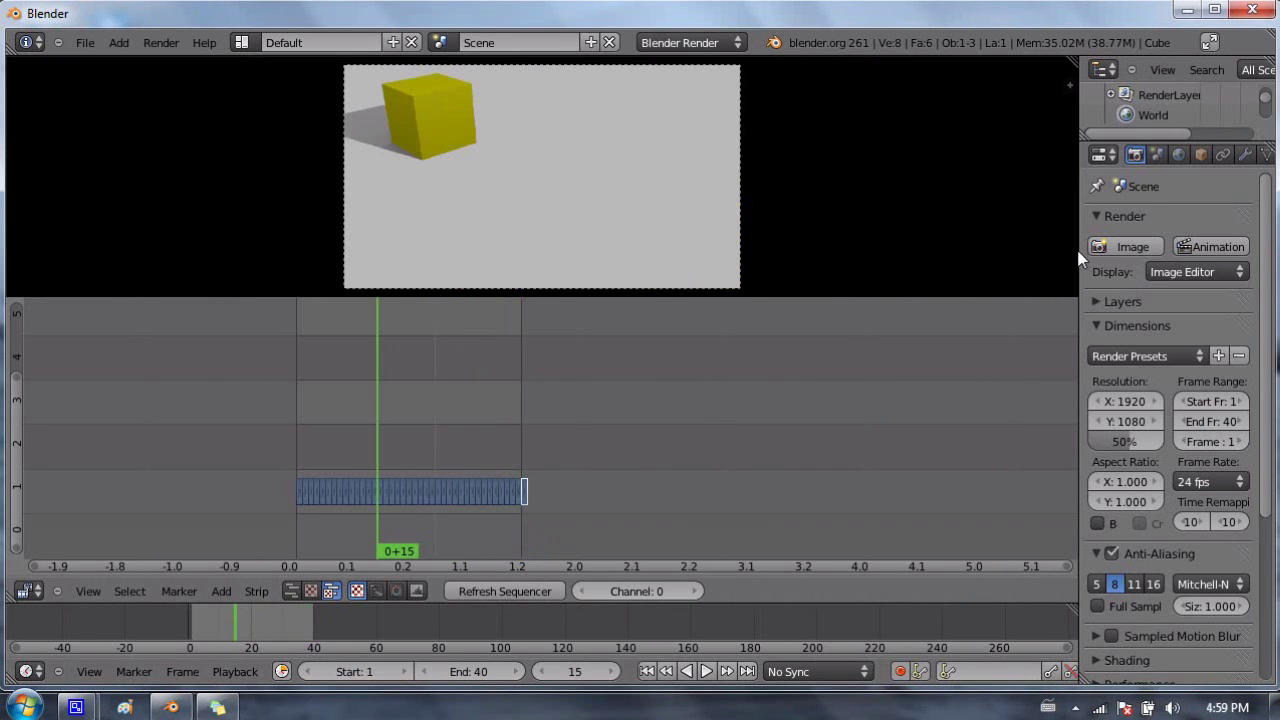
Step: Set the render resolution to 1280 × 740 at 100% in a widened Properties editor
{"action": "left_click_drag", "start_coordinate": [1081, 256], "coordinate": [740, 252]}
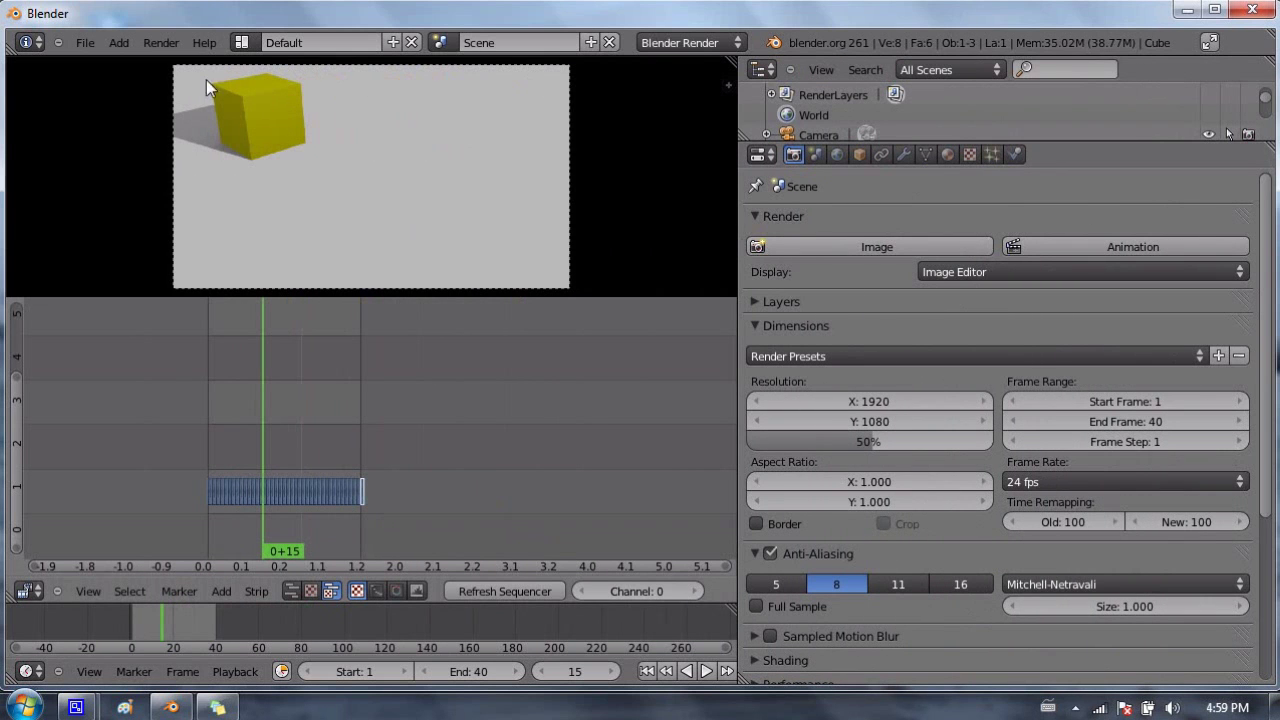
{"action": "left_click", "coordinate": [880, 401]}
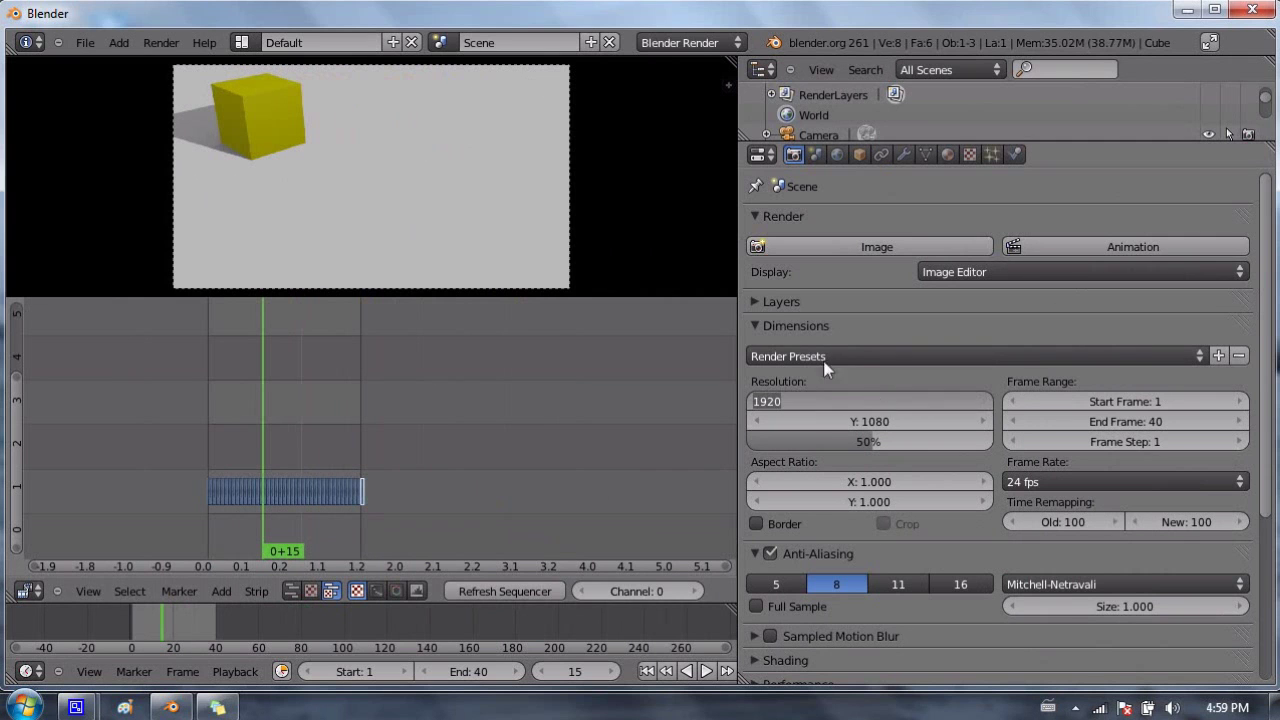
{"action": "type", "text": "1280"}
{"action": "key", "text": "Tab"}
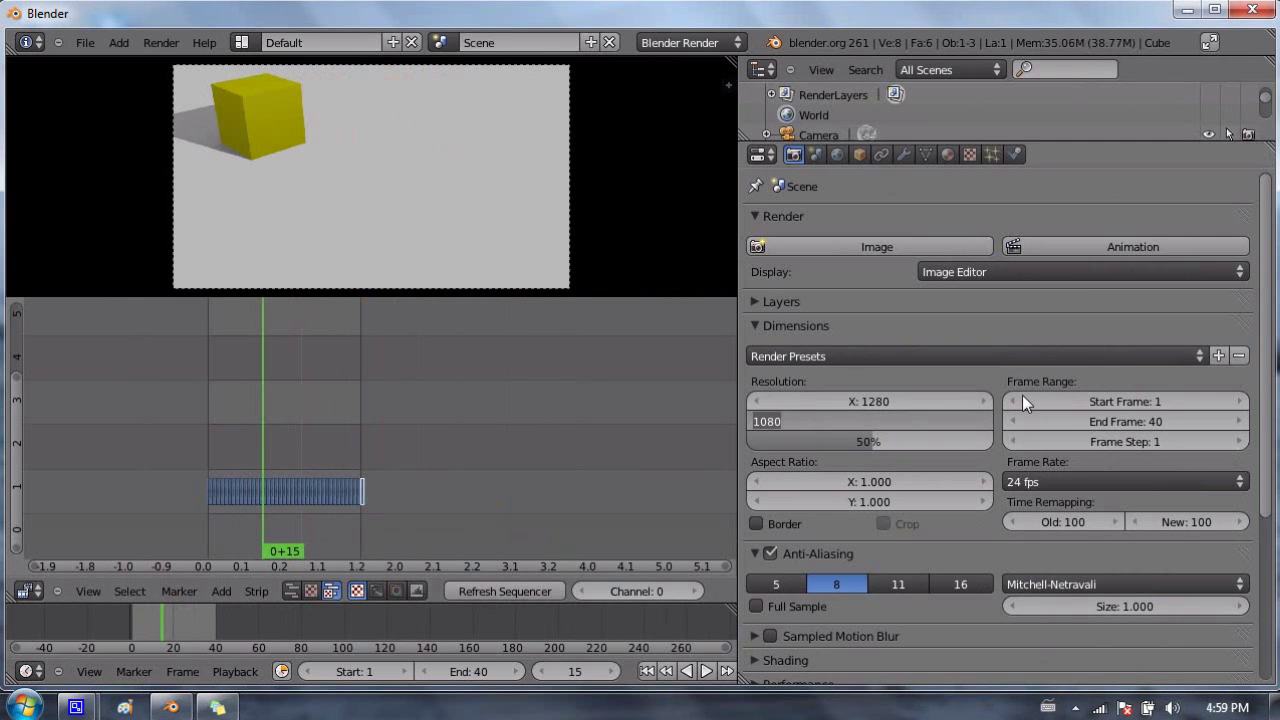
{"action": "type", "text": "740"}
{"action": "key", "text": "Tab"}
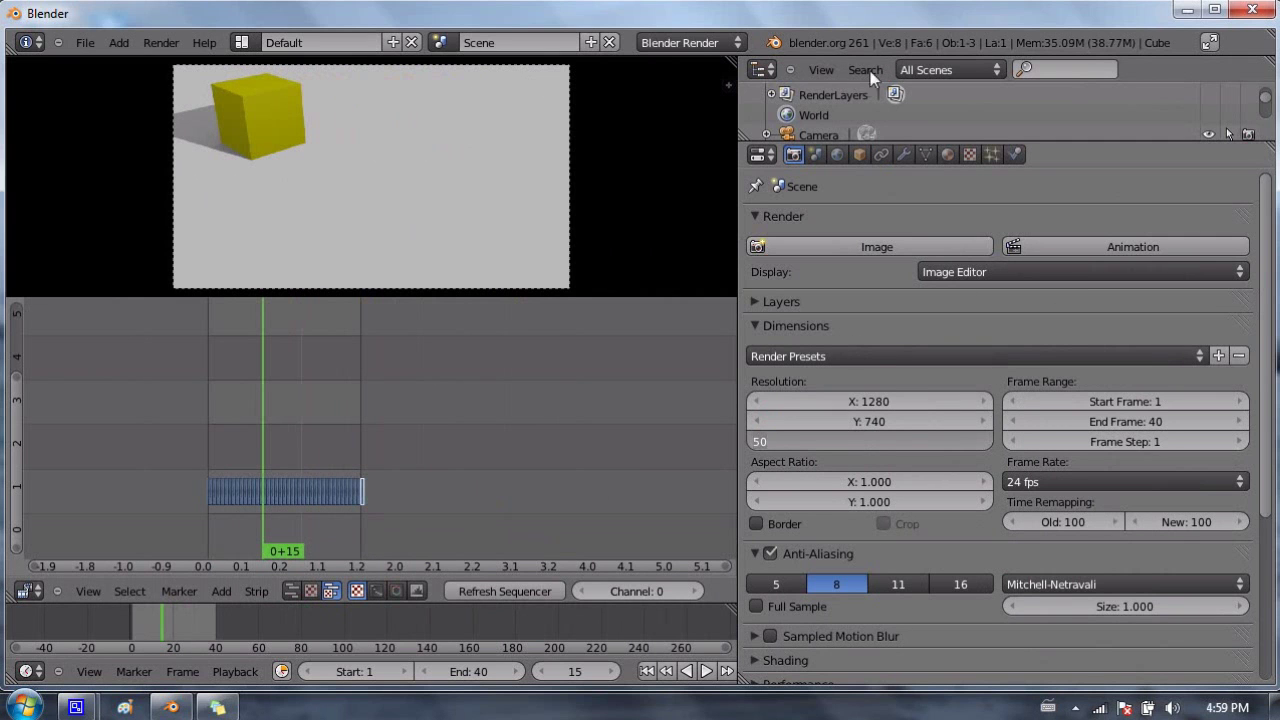
{"action": "type", "text": "100"}
{"action": "key", "text": "Return"}
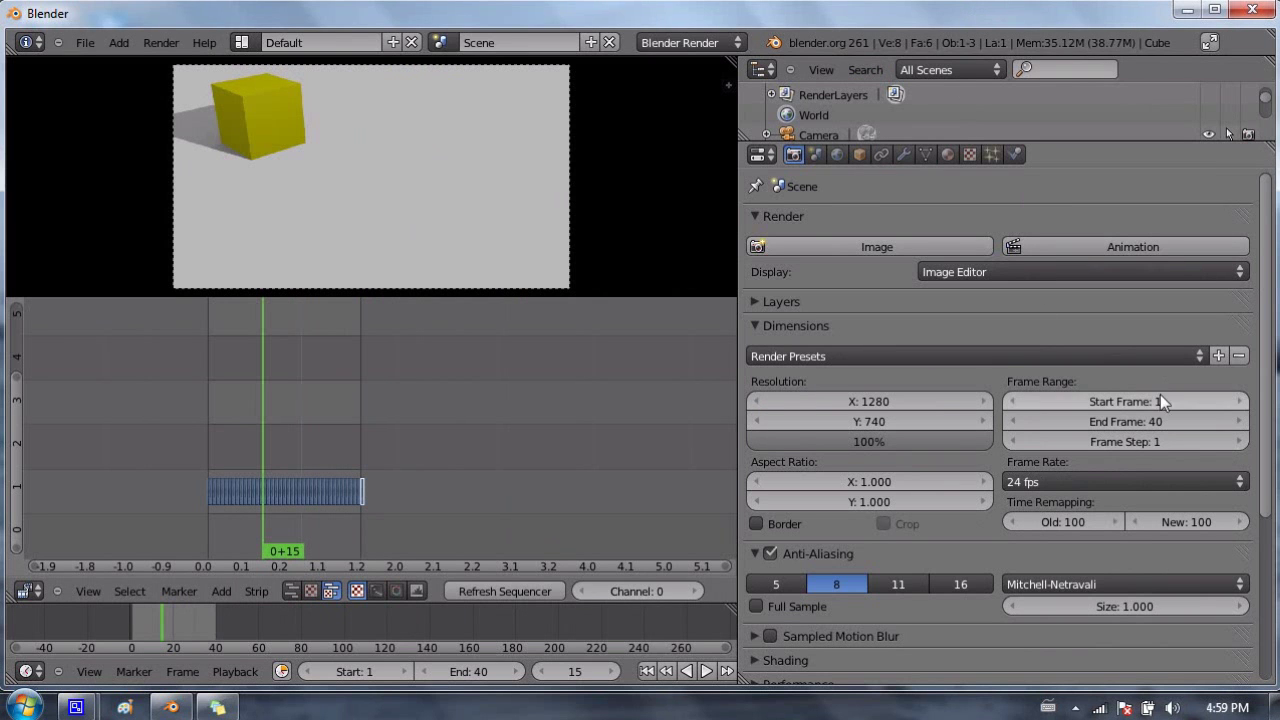
Step: Point the render output to the Desktop with file name box_anim
{"action": "scroll", "coordinate": [910, 421], "scroll_direction": "down", "scroll_amount": 5}
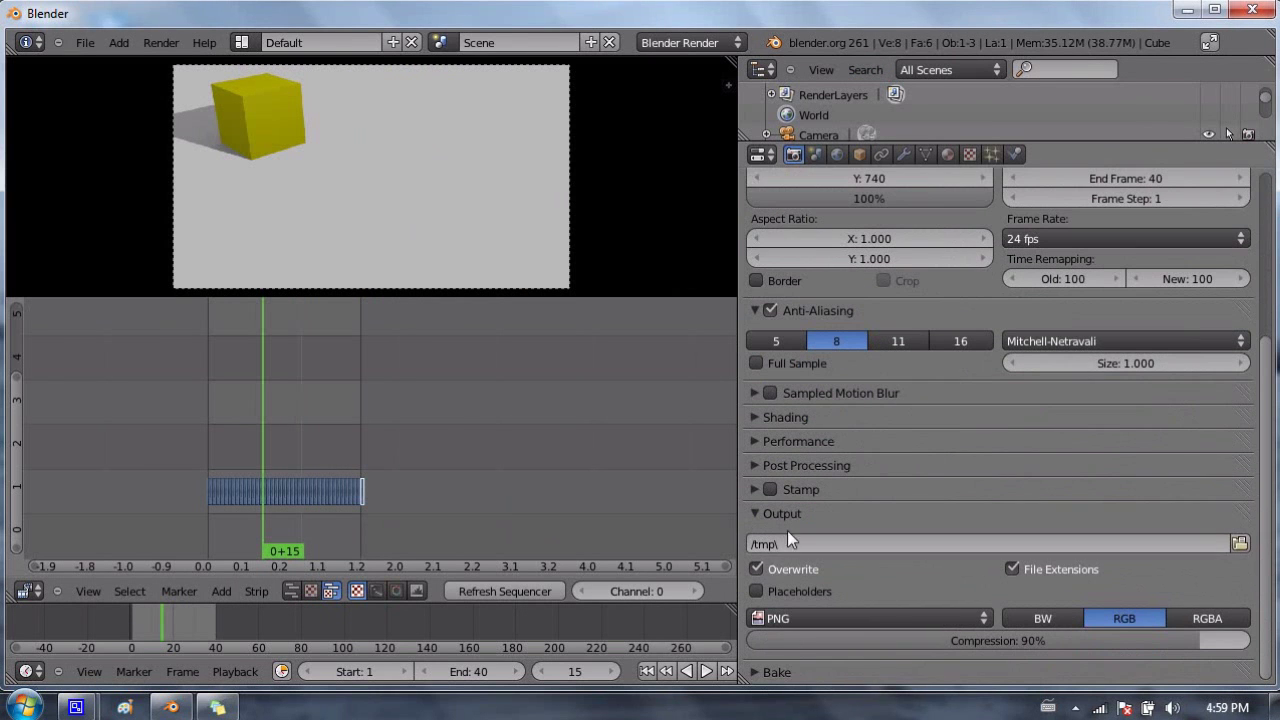
{"action": "left_click", "coordinate": [1240, 543]}
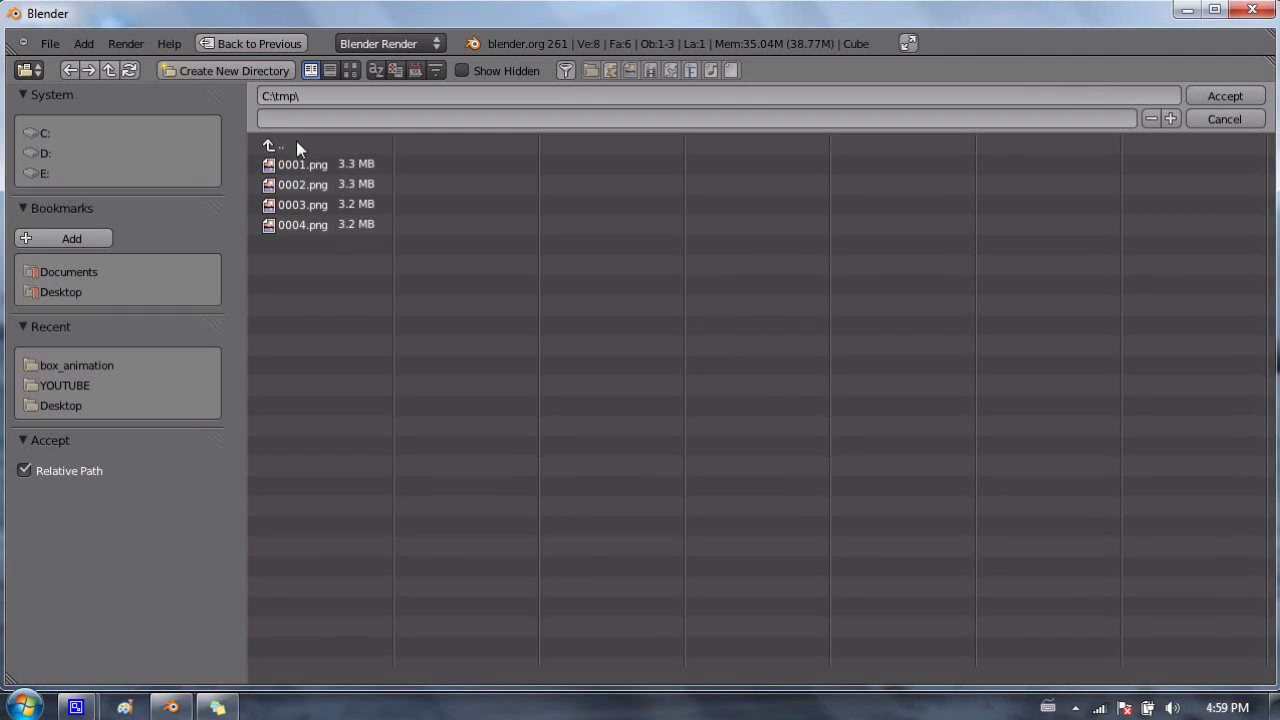
{"action": "left_click", "coordinate": [47, 292]}
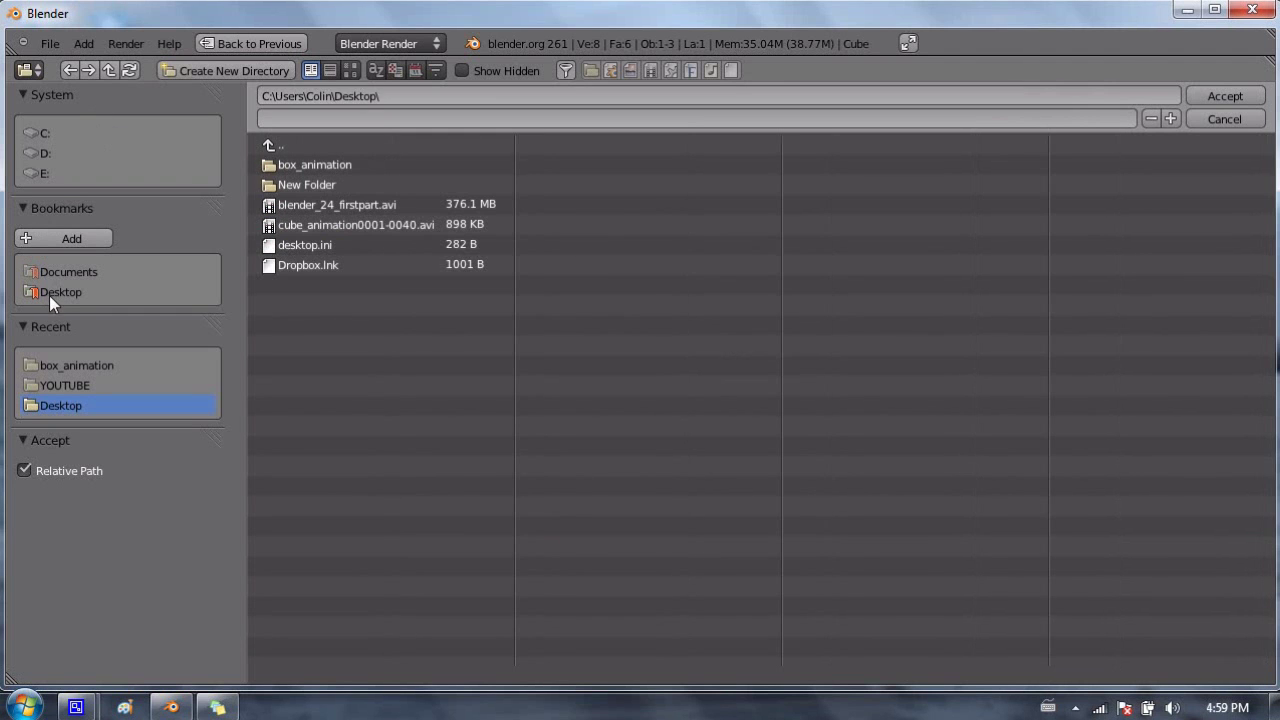
{"action": "left_click", "coordinate": [383, 118]}
{"action": "type", "text": "box_anim"}
{"action": "key", "text": "Return"}
Step: Accept the box_anim output path and set the output file format to H.264
{"action": "left_click", "coordinate": [1225, 96]}
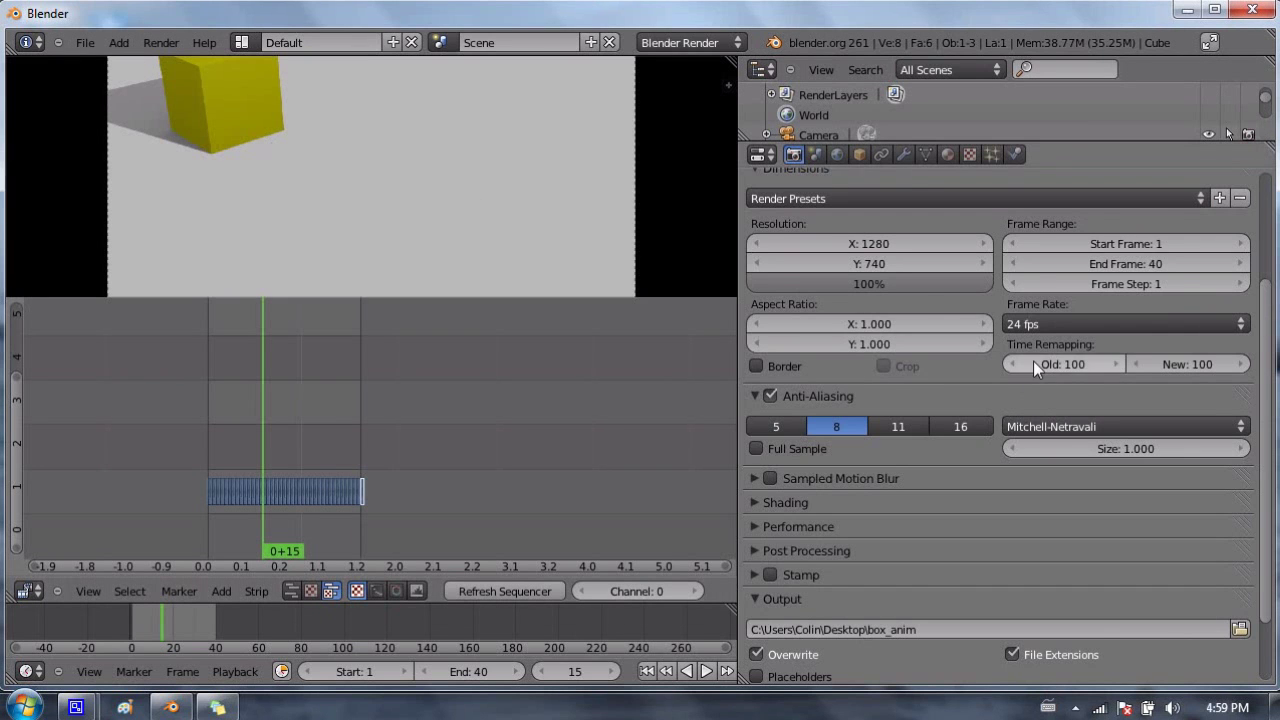
{"action": "scroll", "coordinate": [1033, 361], "scroll_direction": "down", "scroll_amount": 3}
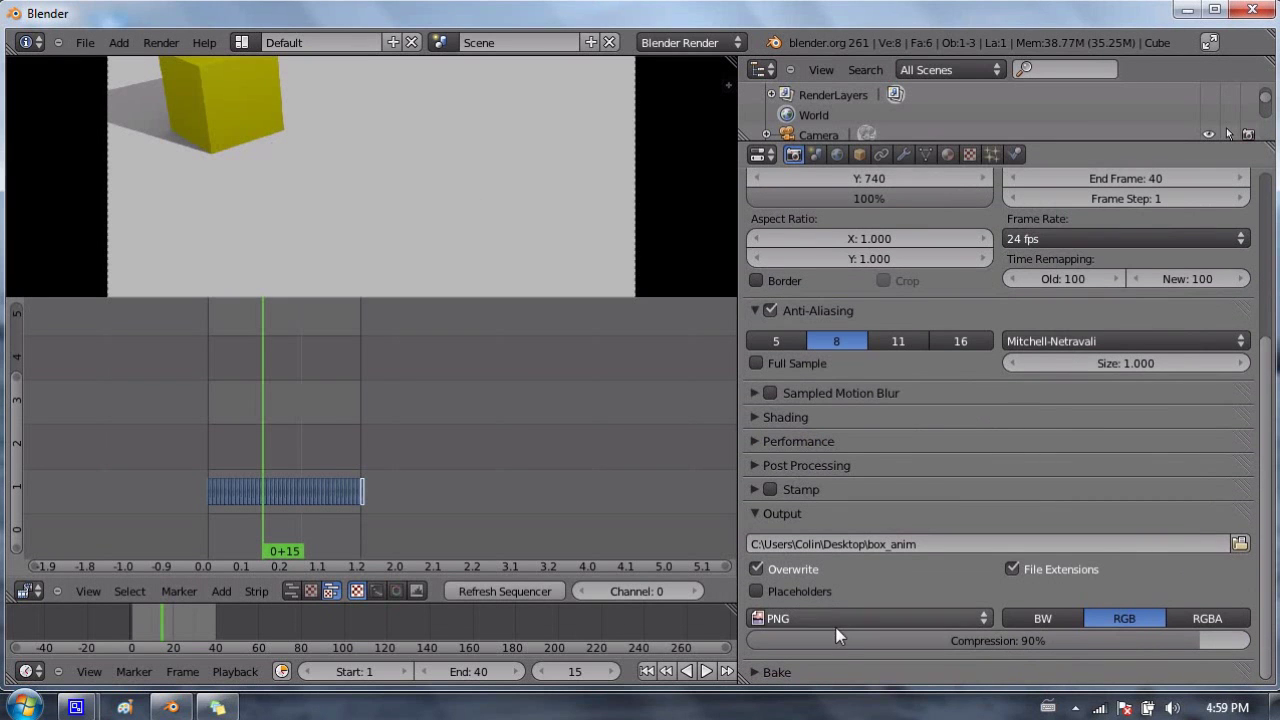
{"action": "left_click", "coordinate": [915, 619]}
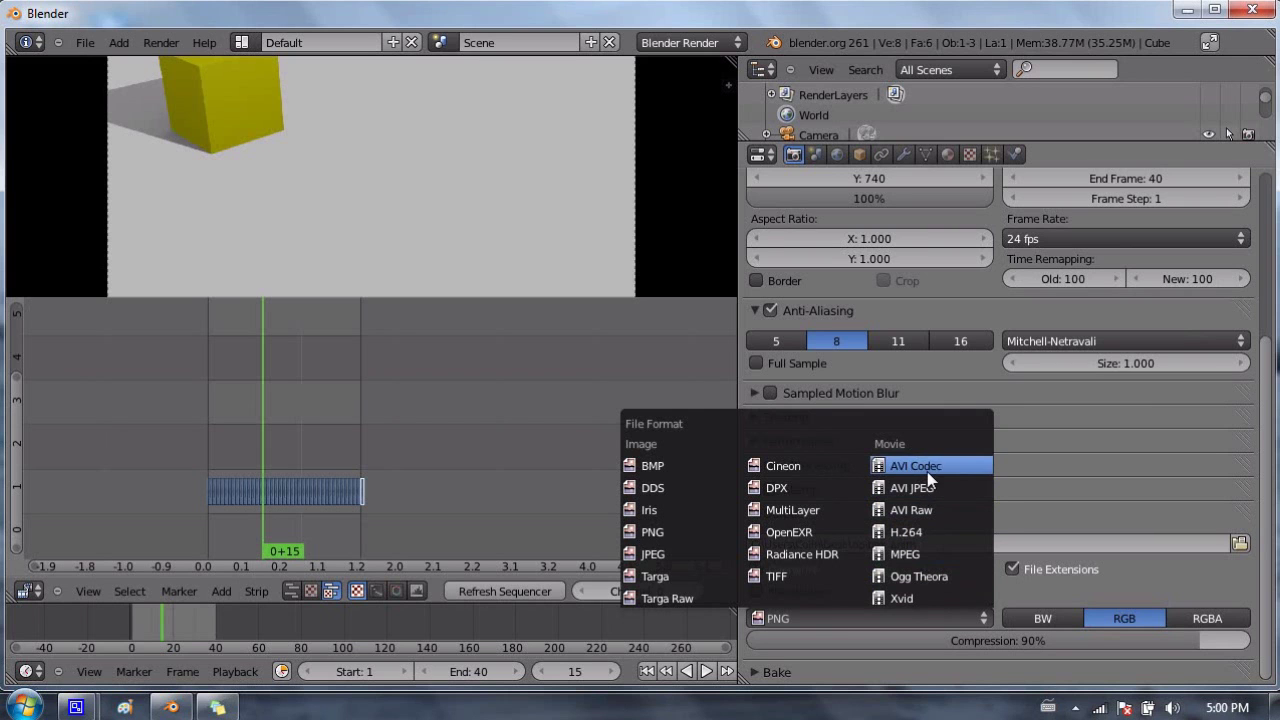
{"action": "left_click", "coordinate": [926, 531]}
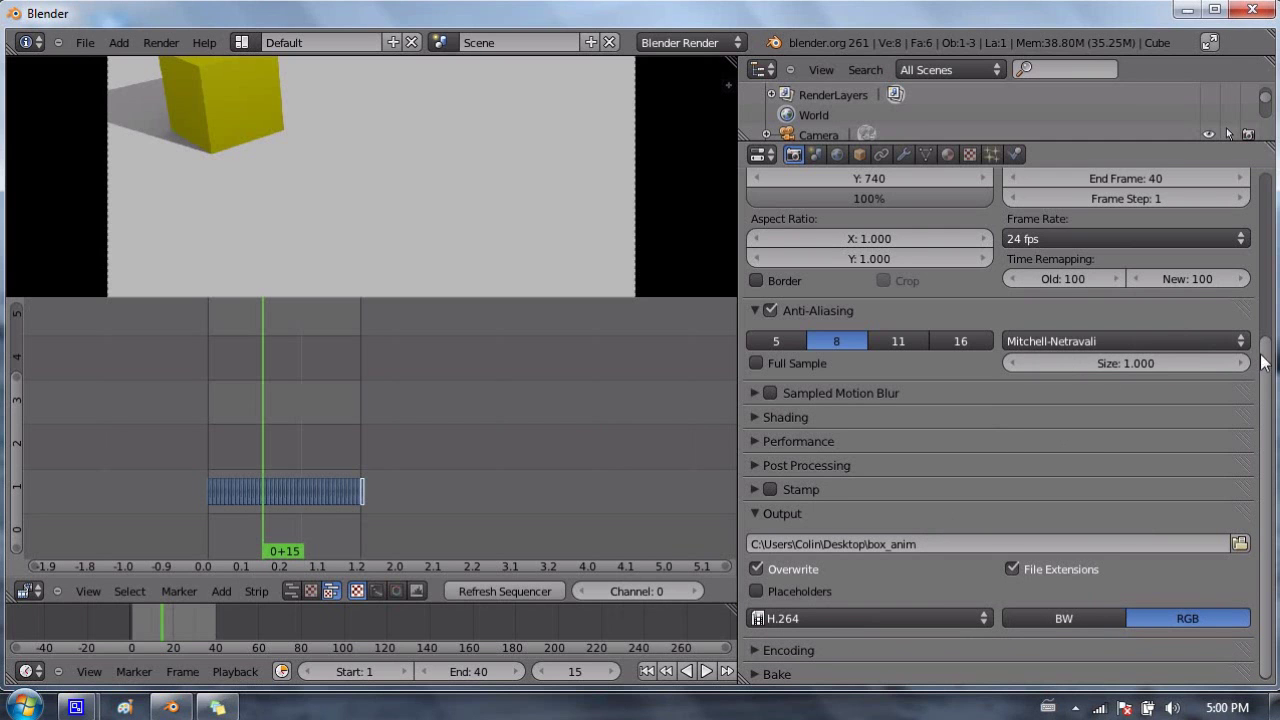
Step: Expand the Encoding panel, briefly try AVI JPEG, then return the format to H.264
{"action": "scroll", "coordinate": [975, 394], "scroll_direction": "down", "scroll_amount": 1}
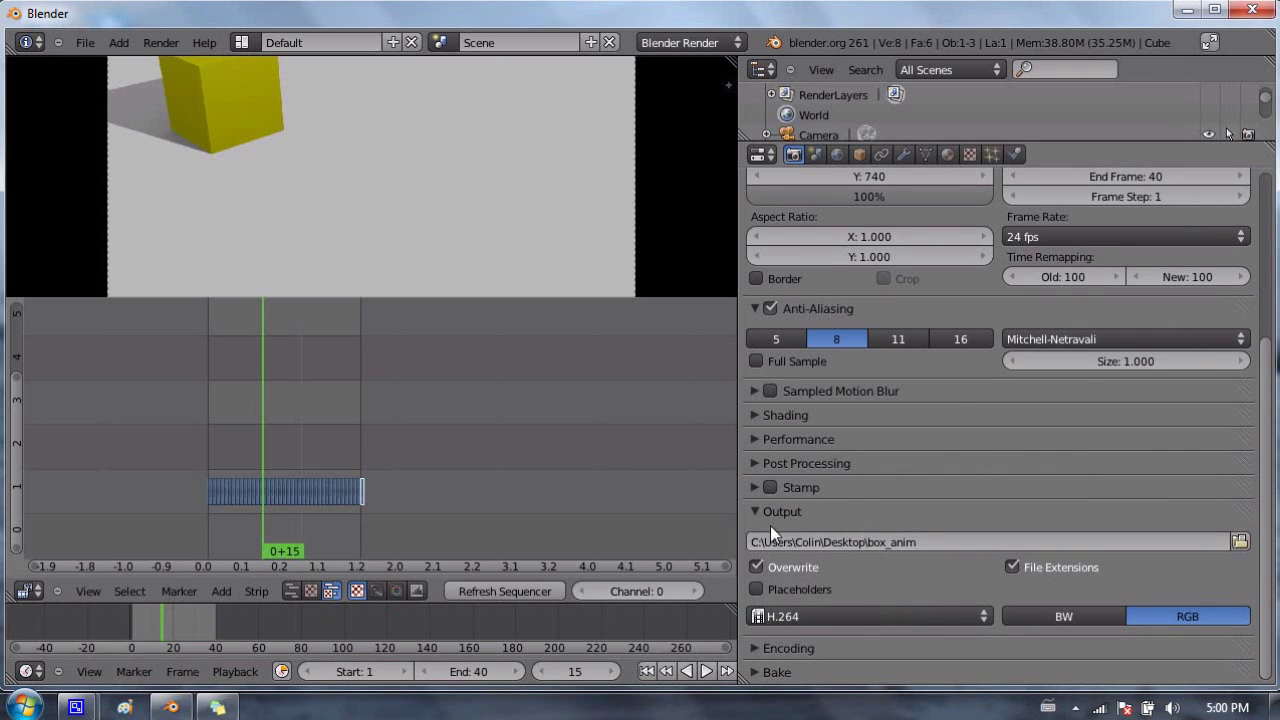
{"action": "left_click", "coordinate": [927, 617]}
{"action": "left_click", "coordinate": [753, 646]}
{"action": "scroll", "coordinate": [860, 580], "scroll_direction": "down", "scroll_amount": 5}
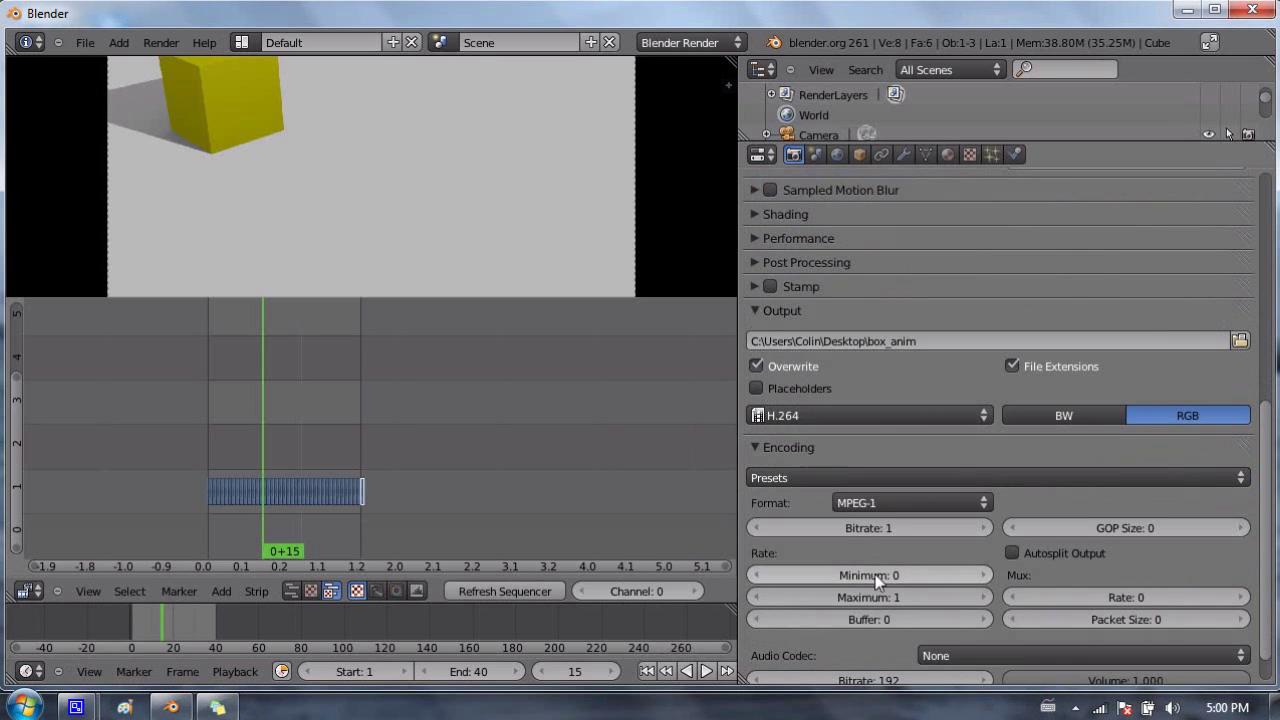
{"action": "left_click", "coordinate": [826, 415]}
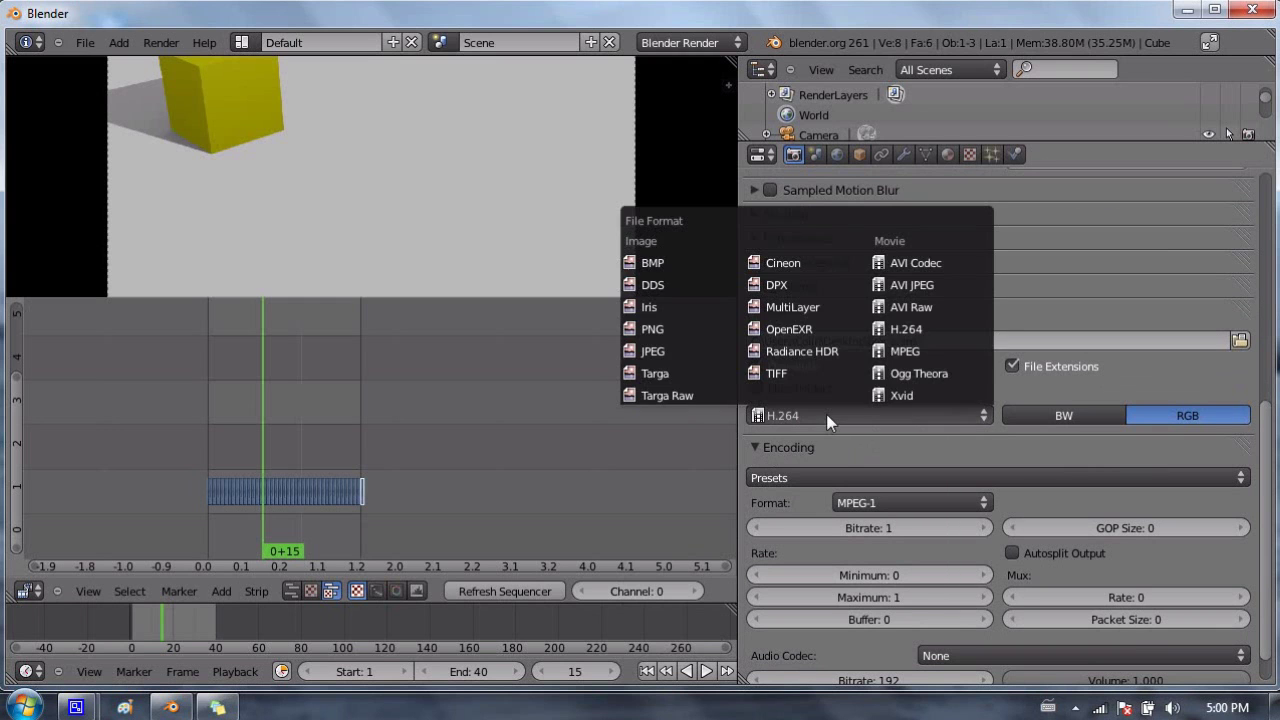
{"action": "left_click", "coordinate": [924, 284]}
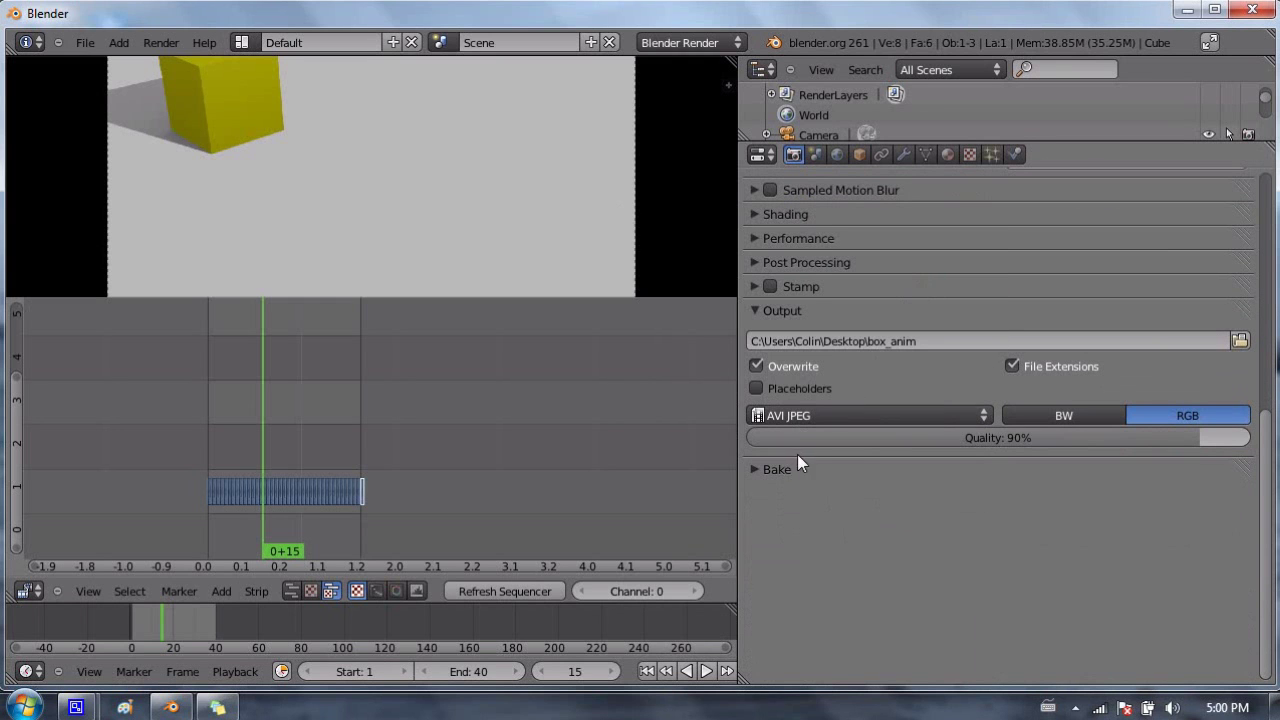
{"action": "left_click", "coordinate": [878, 414]}
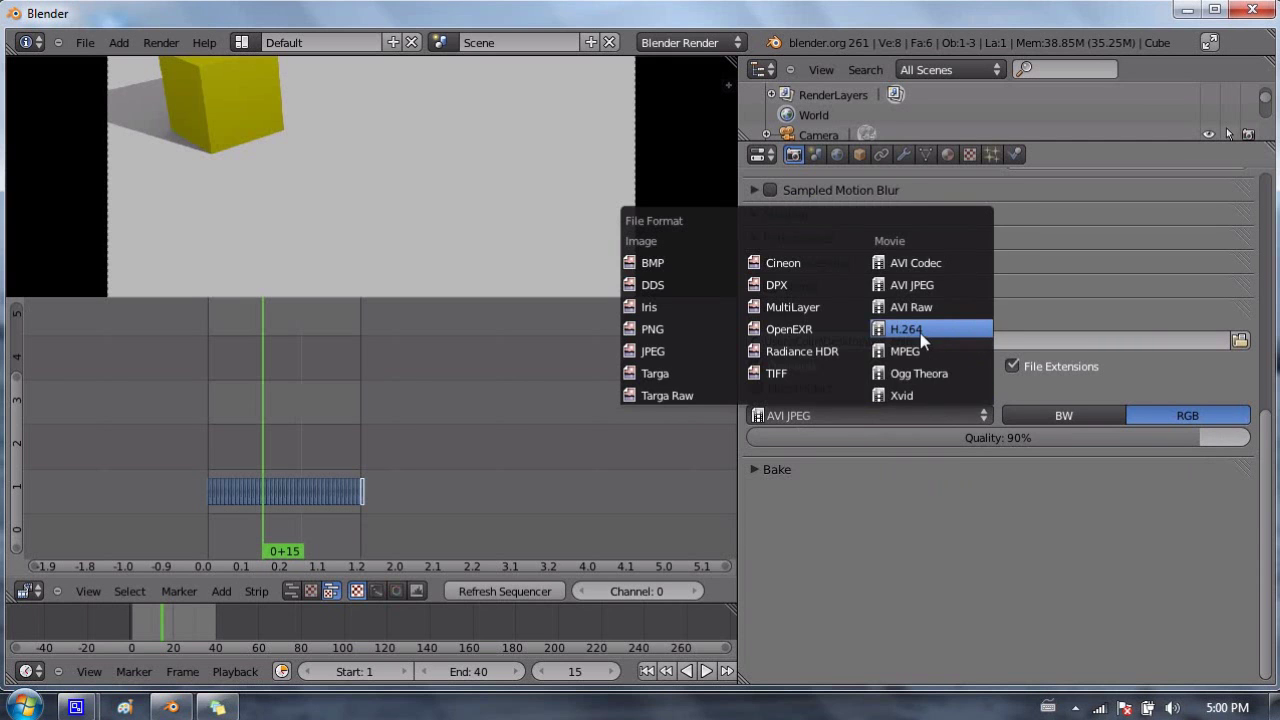
{"action": "left_click", "coordinate": [920, 333]}
{"action": "scroll", "coordinate": [916, 455], "scroll_direction": "down", "scroll_amount": 2}
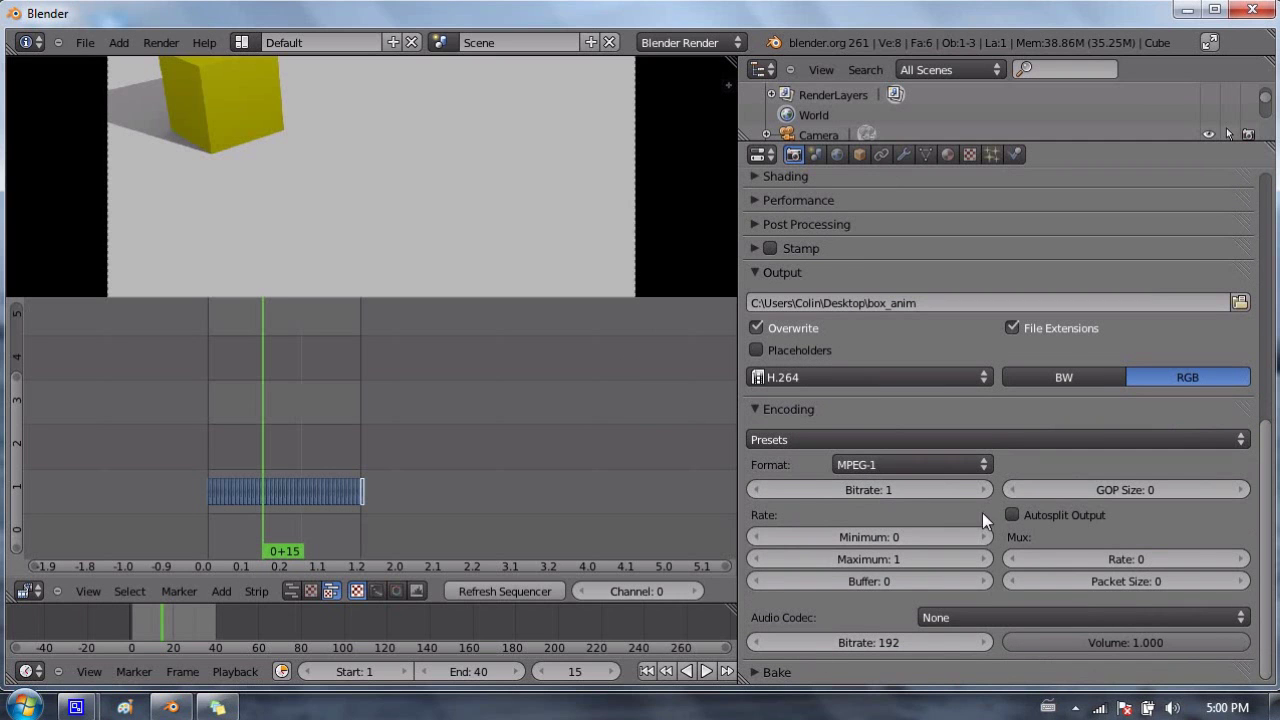
Step: Apply the H264 encoding preset (bitrate 6000, GOP 18) and adjust the bitrate field
{"action": "left_click", "coordinate": [860, 442]}
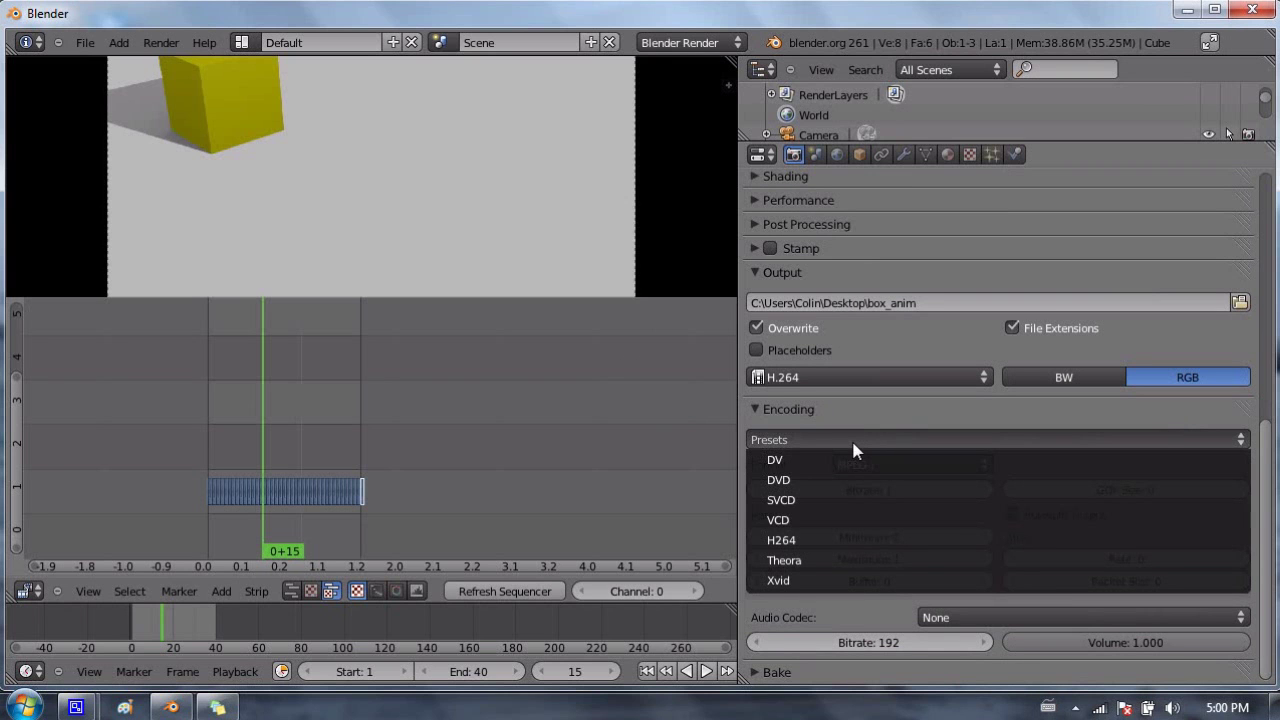
{"action": "left_click", "coordinate": [837, 549]}
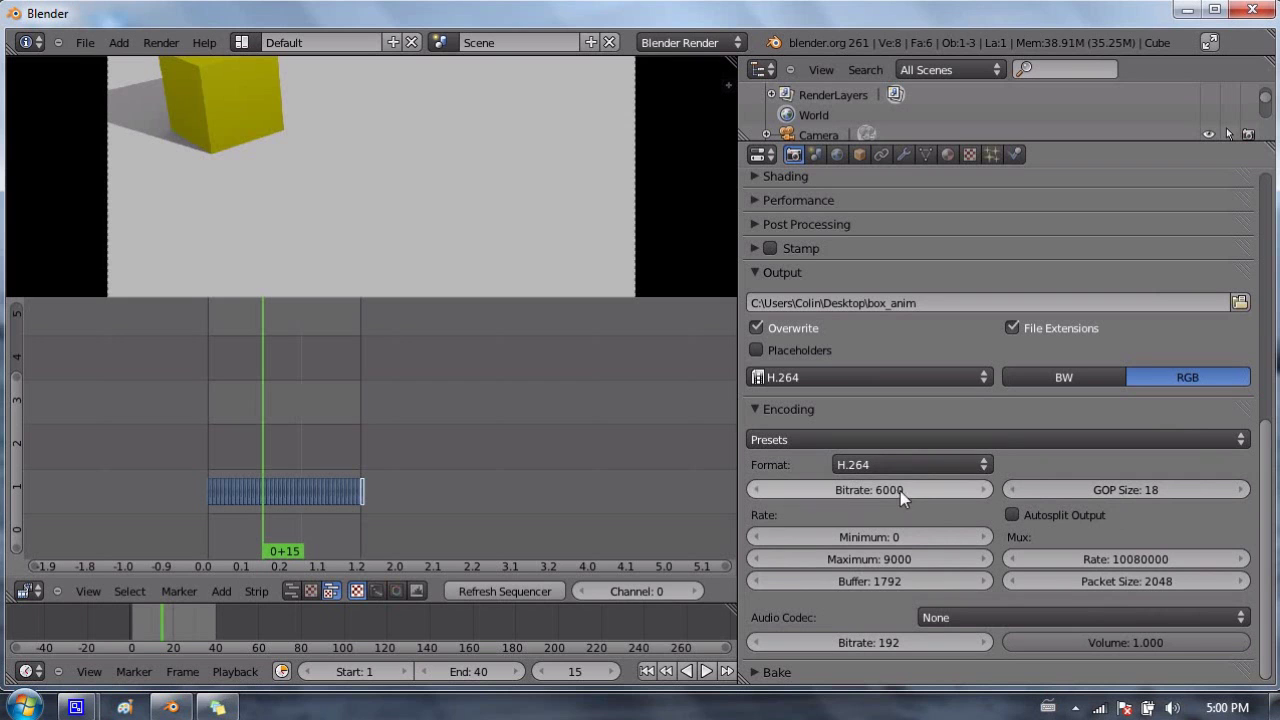
{"action": "left_click_drag", "start_coordinate": [913, 493], "coordinate": [876, 482]}
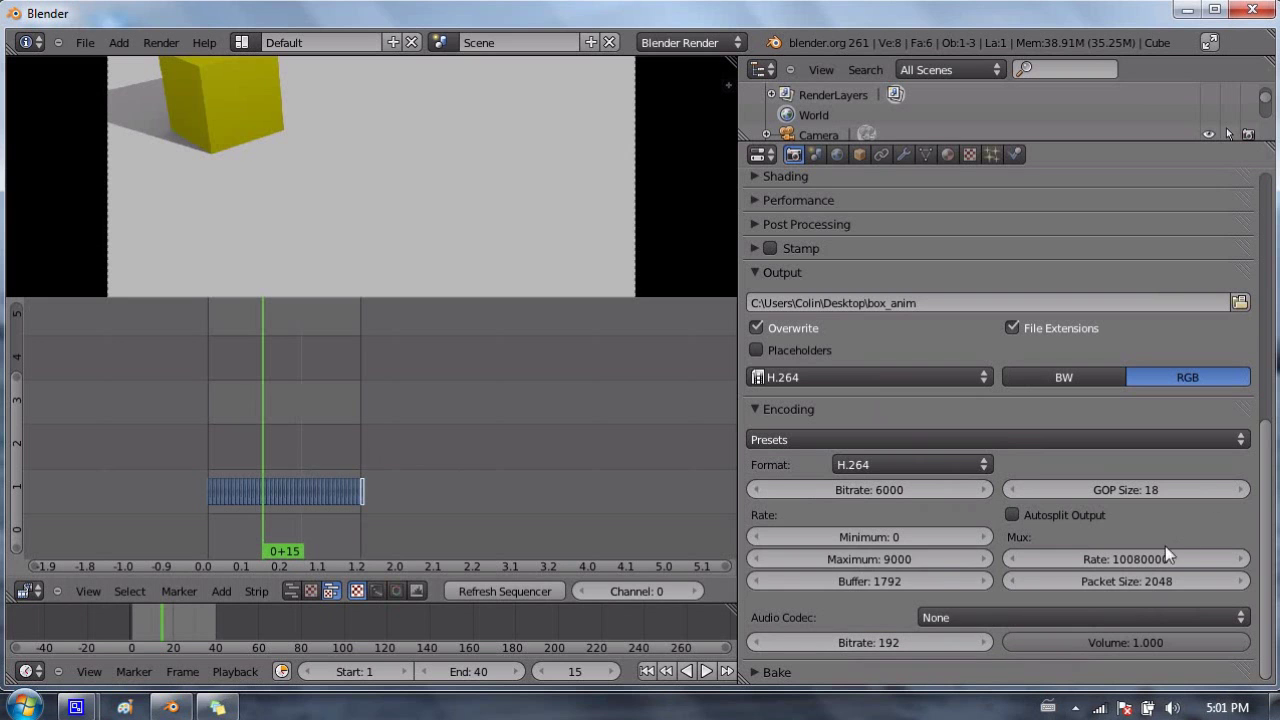
{"action": "left_click", "coordinate": [988, 619]}
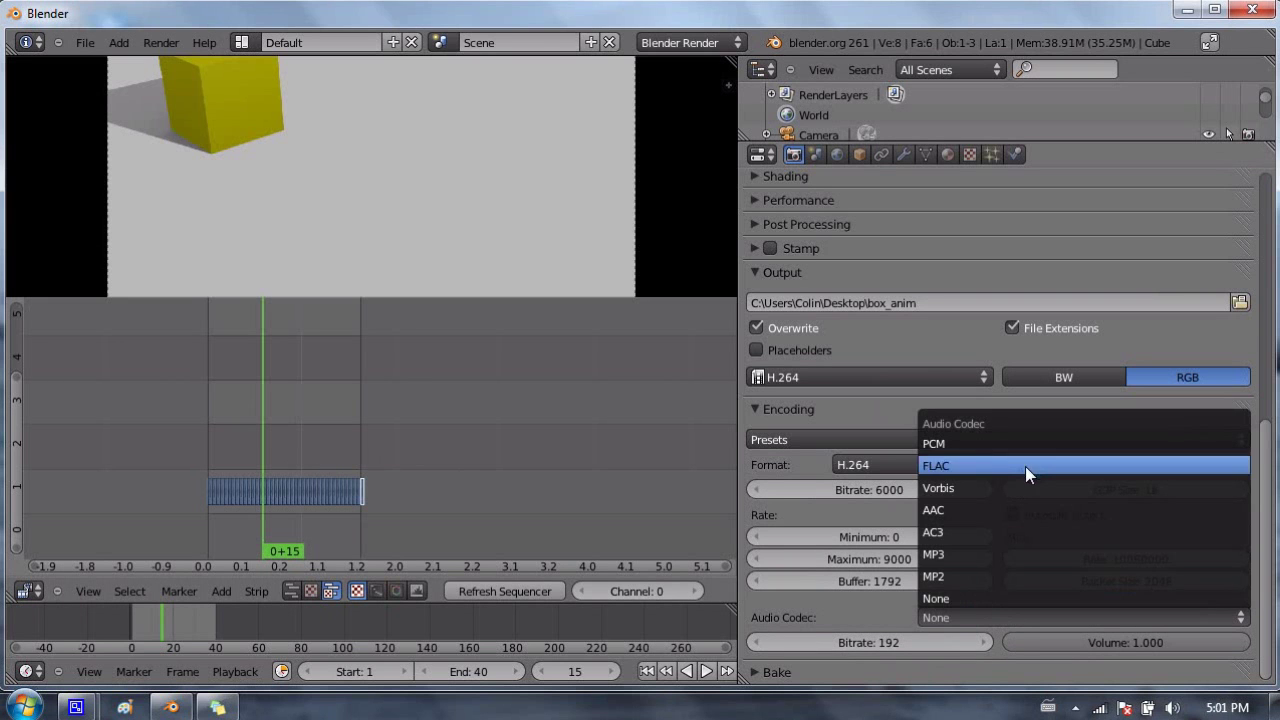
{"action": "left_click", "coordinate": [224, 592]}
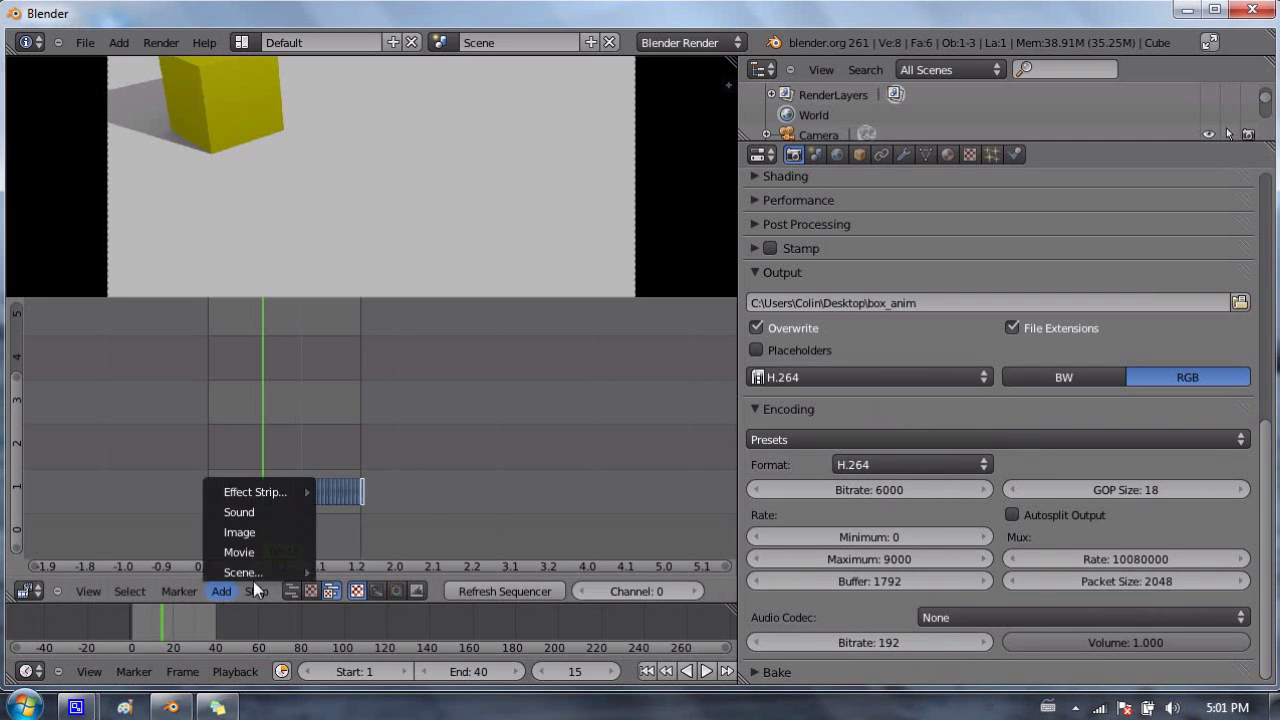
{"action": "left_click", "coordinate": [220, 591]}
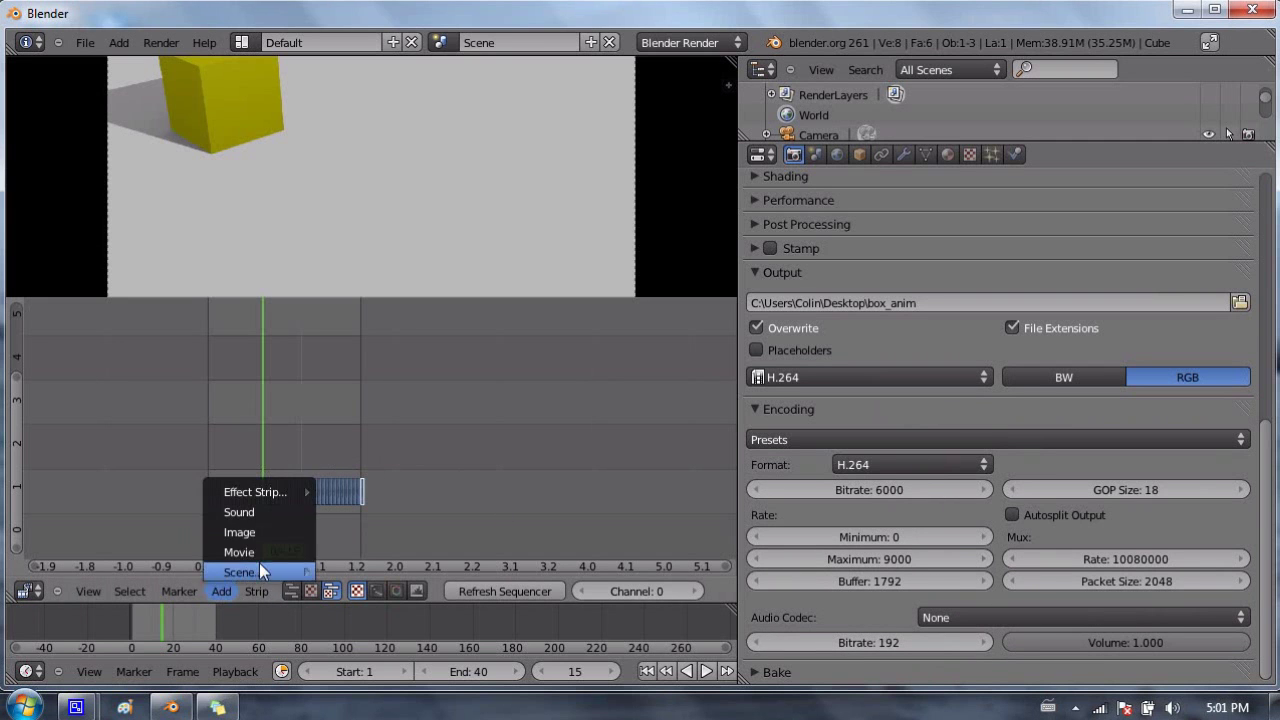
{"action": "mouse_move", "coordinate": [255, 571]}
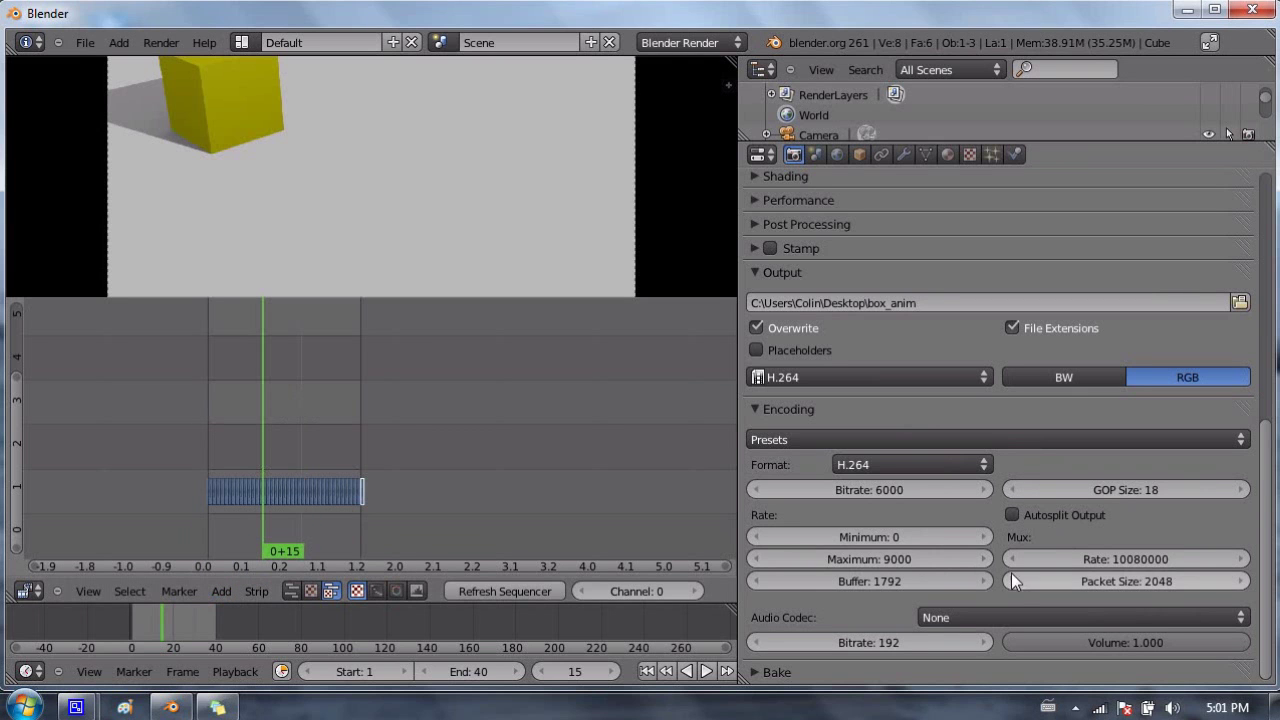
{"action": "left_click", "coordinate": [995, 620]}
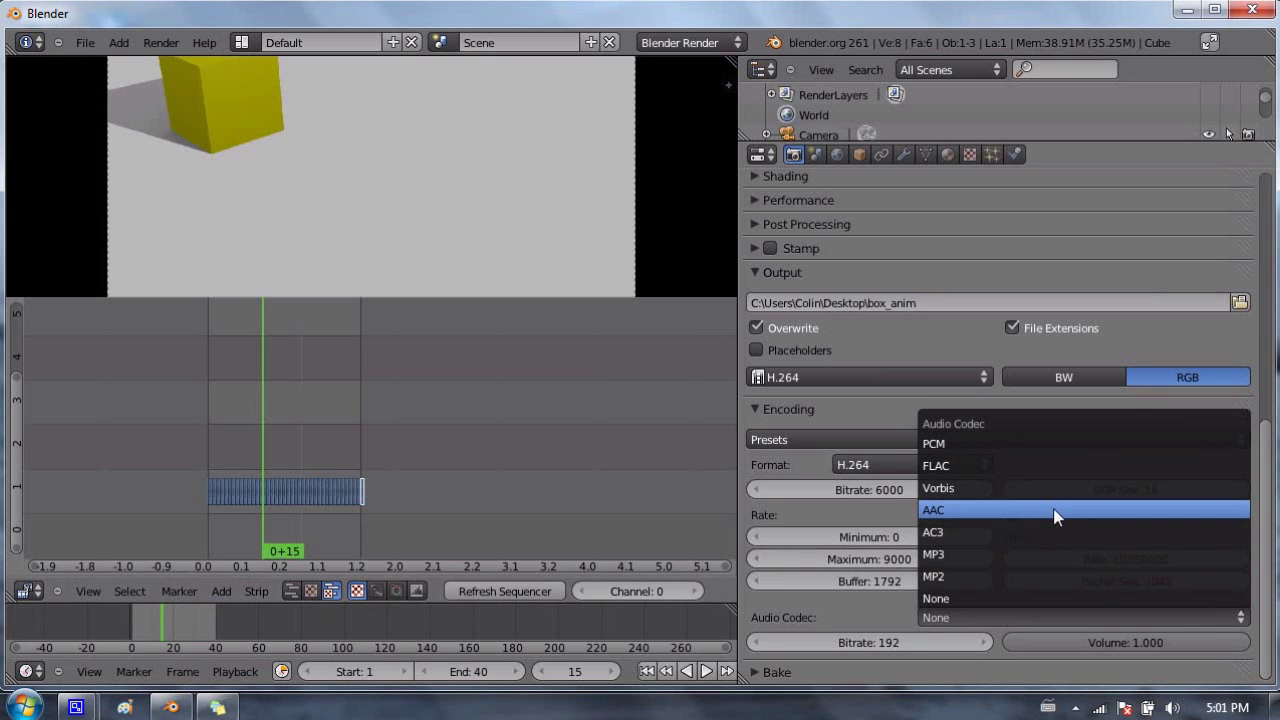
{"action": "left_click", "coordinate": [961, 598]}
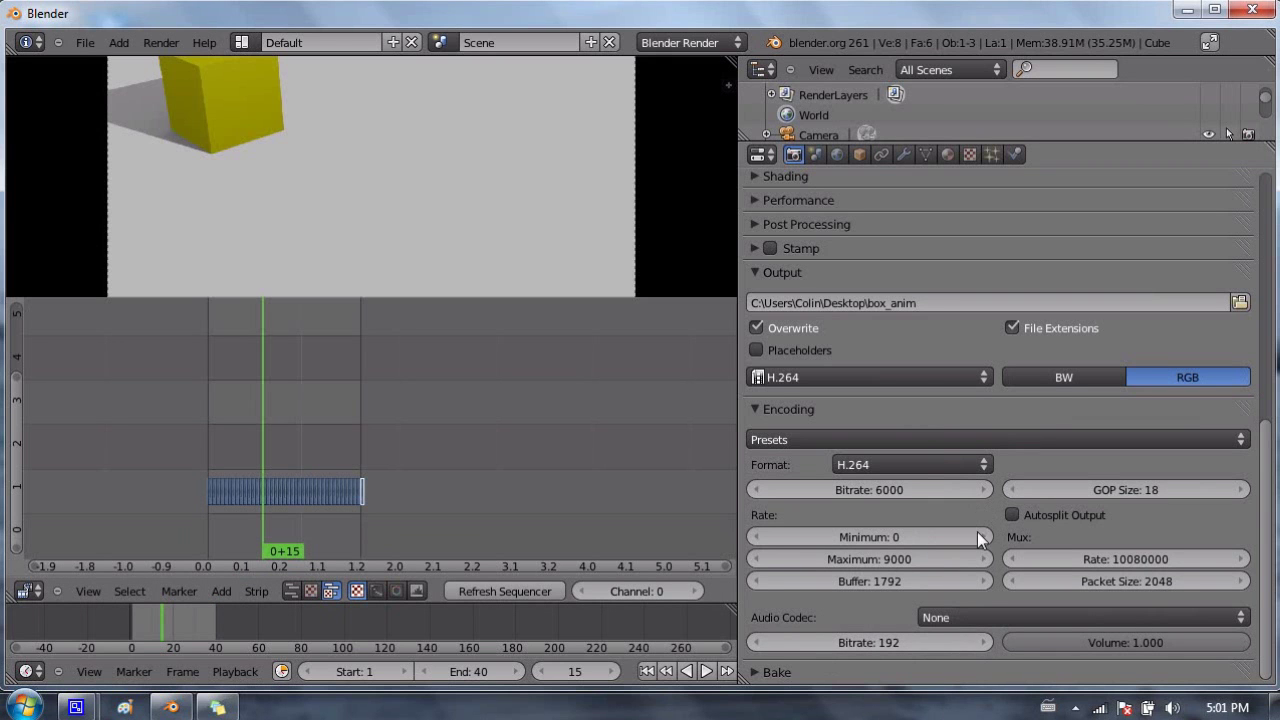
{"action": "scroll", "coordinate": [1130, 348], "scroll_direction": "up", "scroll_amount": 1}
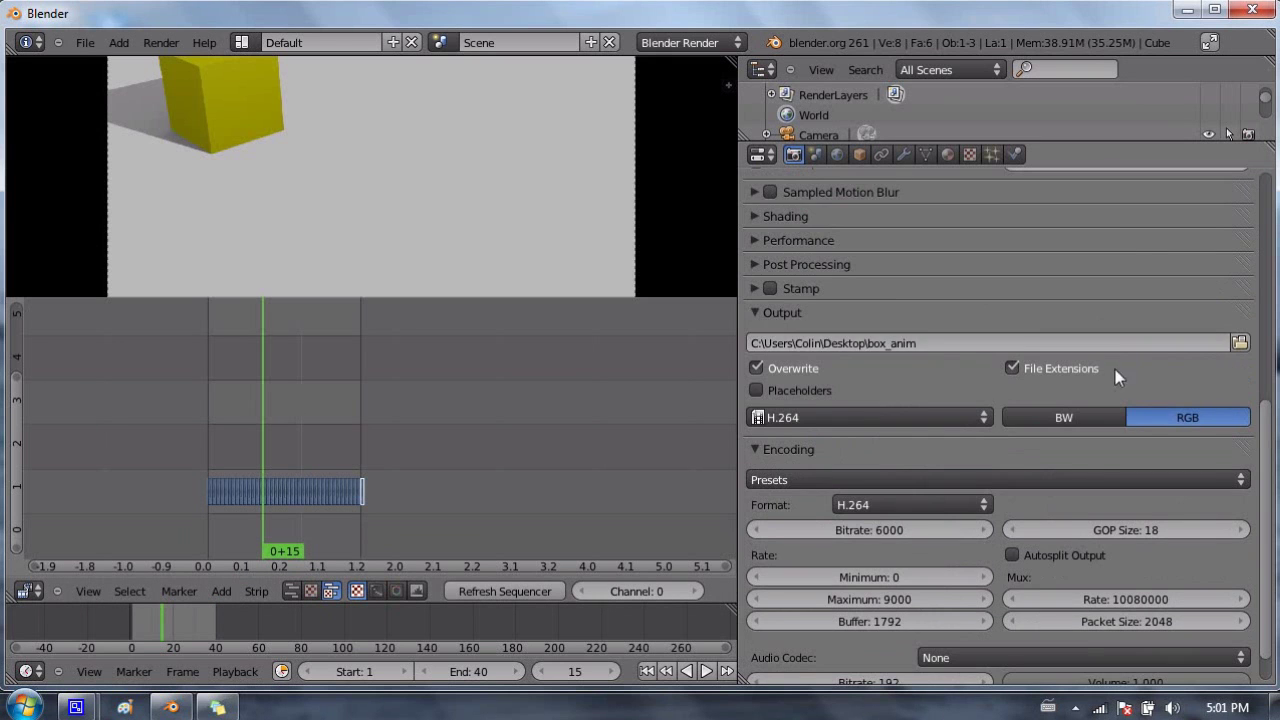
{"action": "scroll", "coordinate": [1067, 477], "scroll_direction": "down", "scroll_amount": 1}
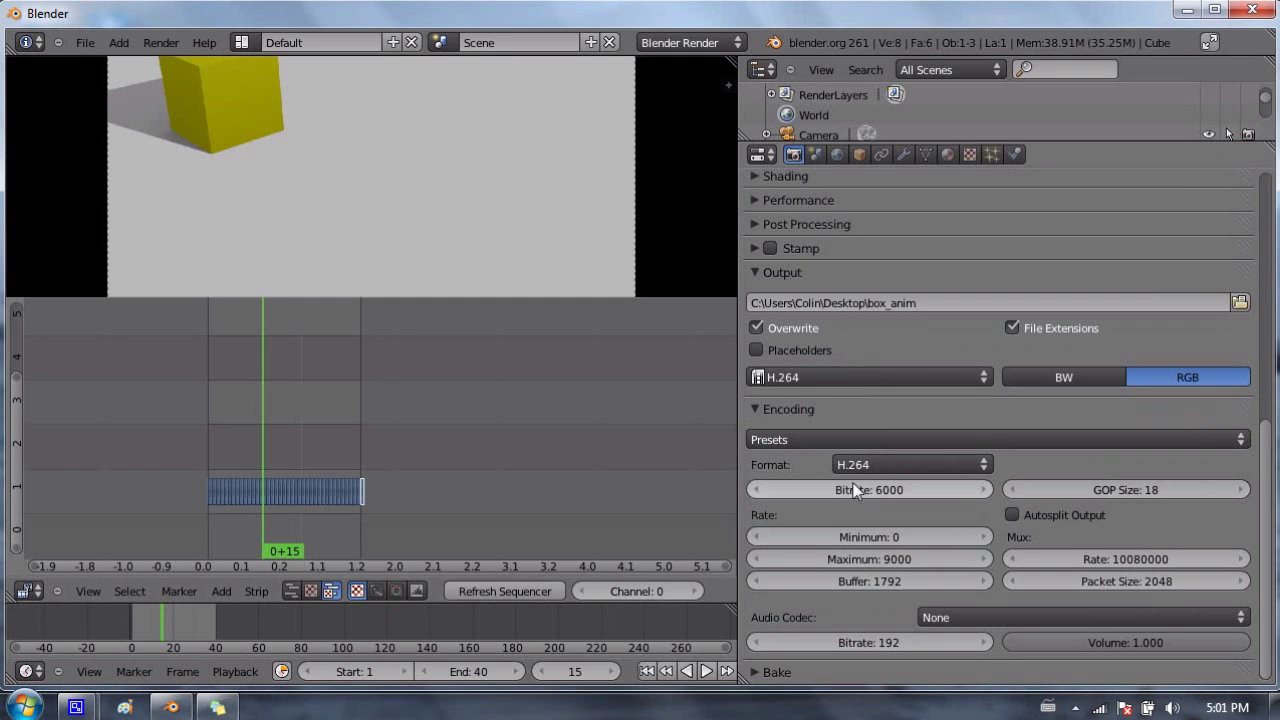
Step: Change the output Resolution Y to 720
{"action": "scroll", "coordinate": [978, 440], "scroll_direction": "up", "scroll_amount": 10}
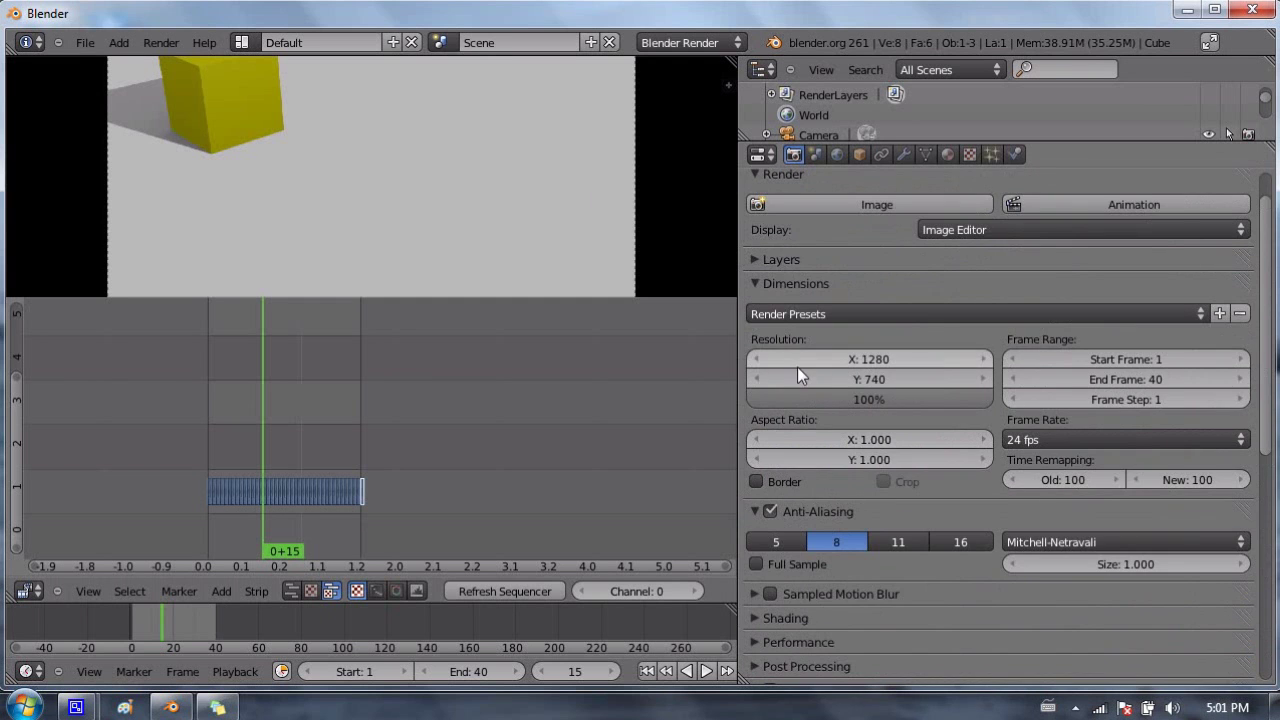
{"action": "left_click", "coordinate": [870, 381]}
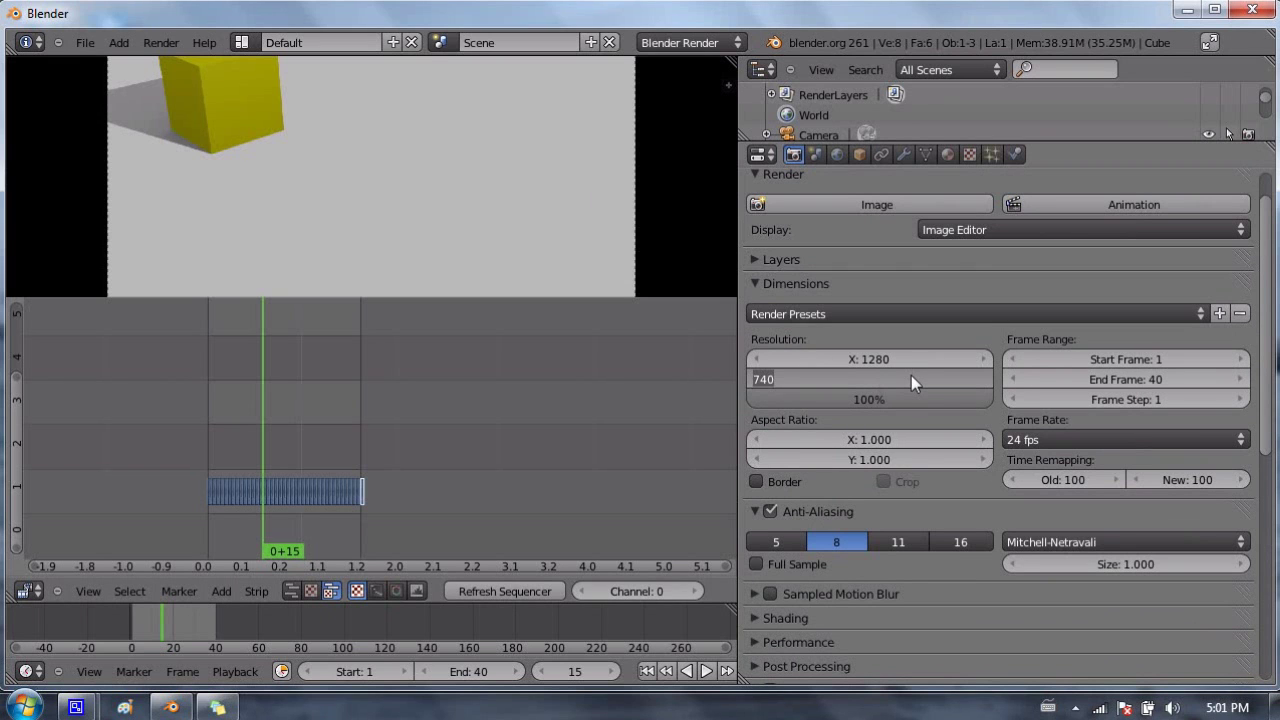
{"action": "type", "text": "720"}
{"action": "key", "text": "Return"}
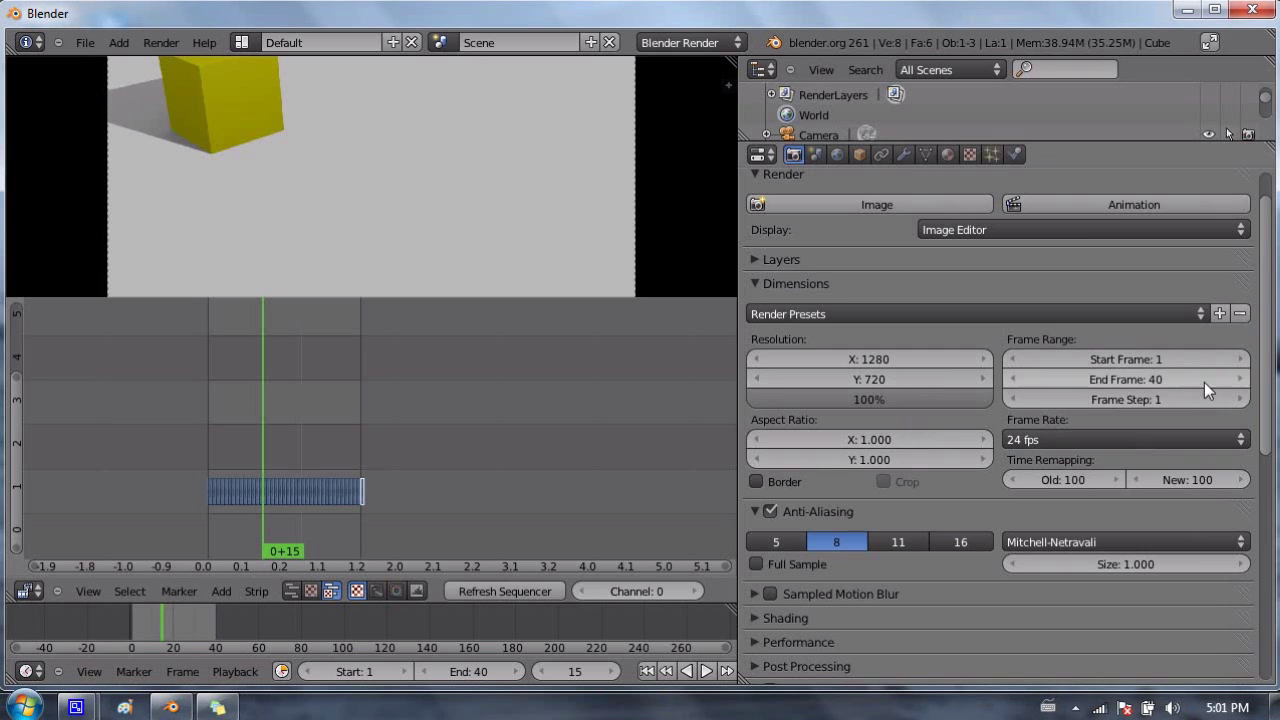
Step: Render frames 1–40 as an animation to the H.264 video
{"action": "scroll", "coordinate": [1047, 315], "scroll_direction": "up", "scroll_amount": 2}
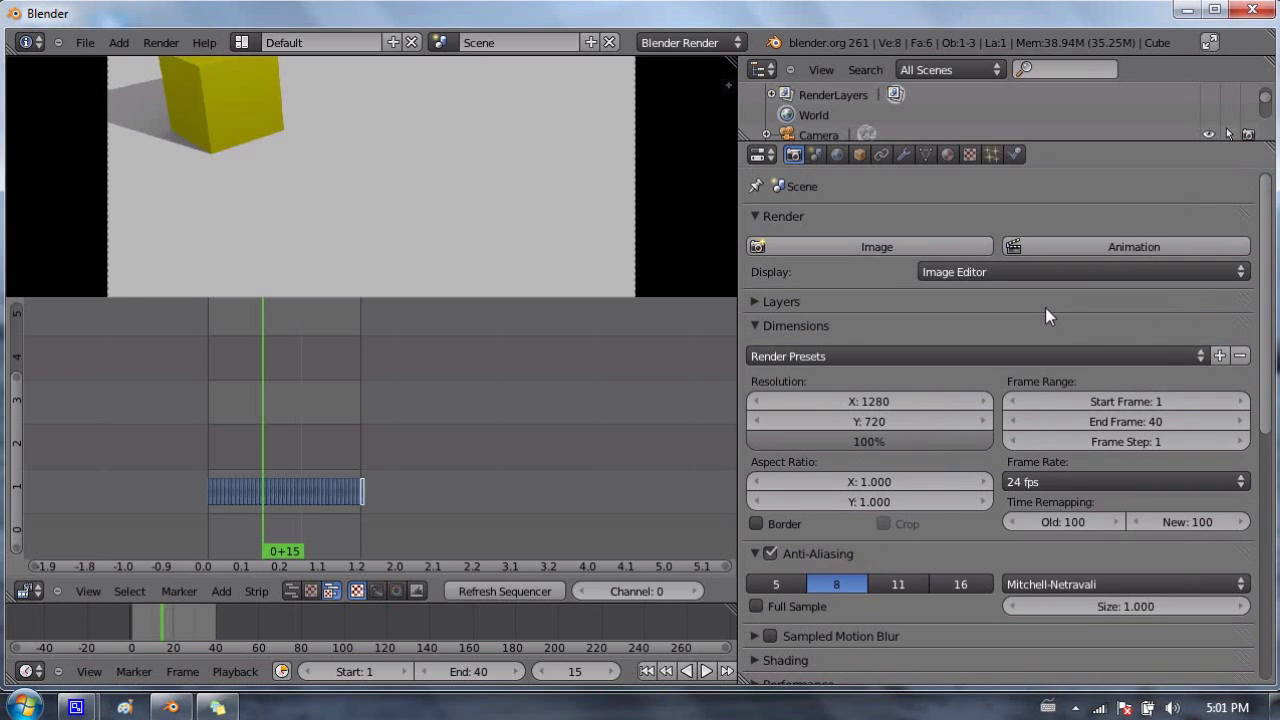
{"action": "left_click", "coordinate": [1126, 247]}
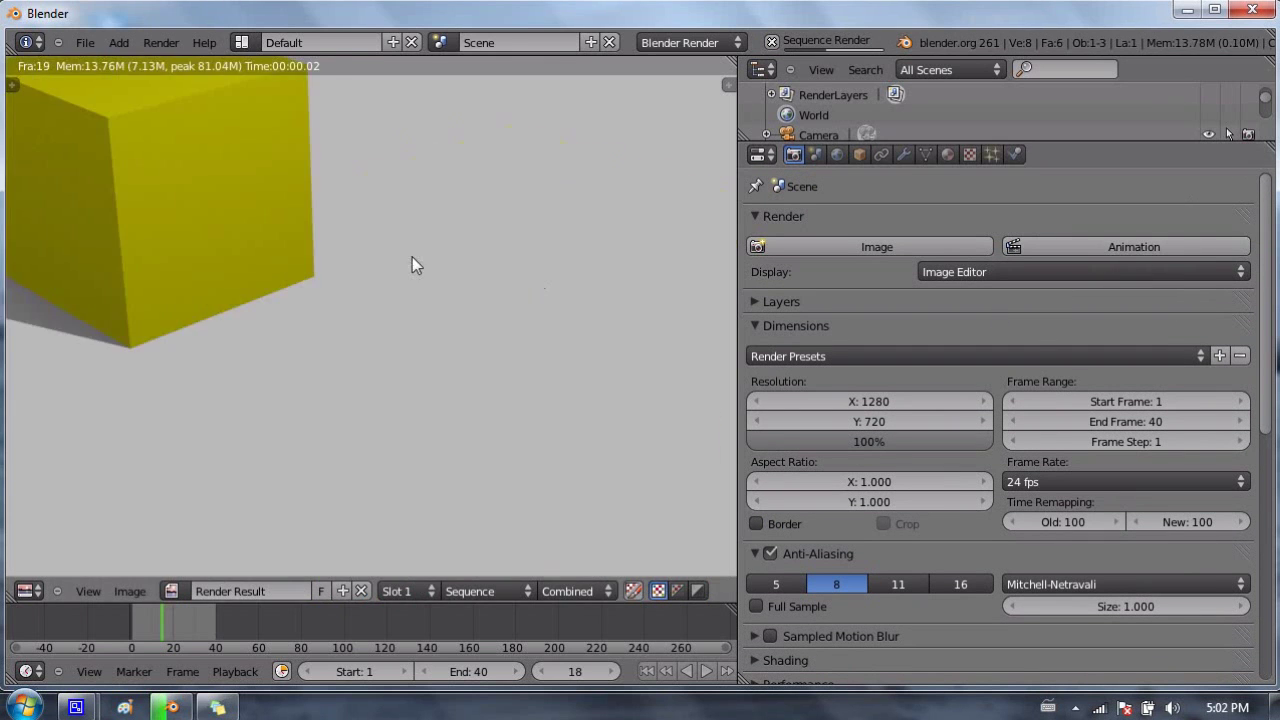
{"action": "scroll", "coordinate": [450, 250], "scroll_direction": "down", "scroll_amount": 5}
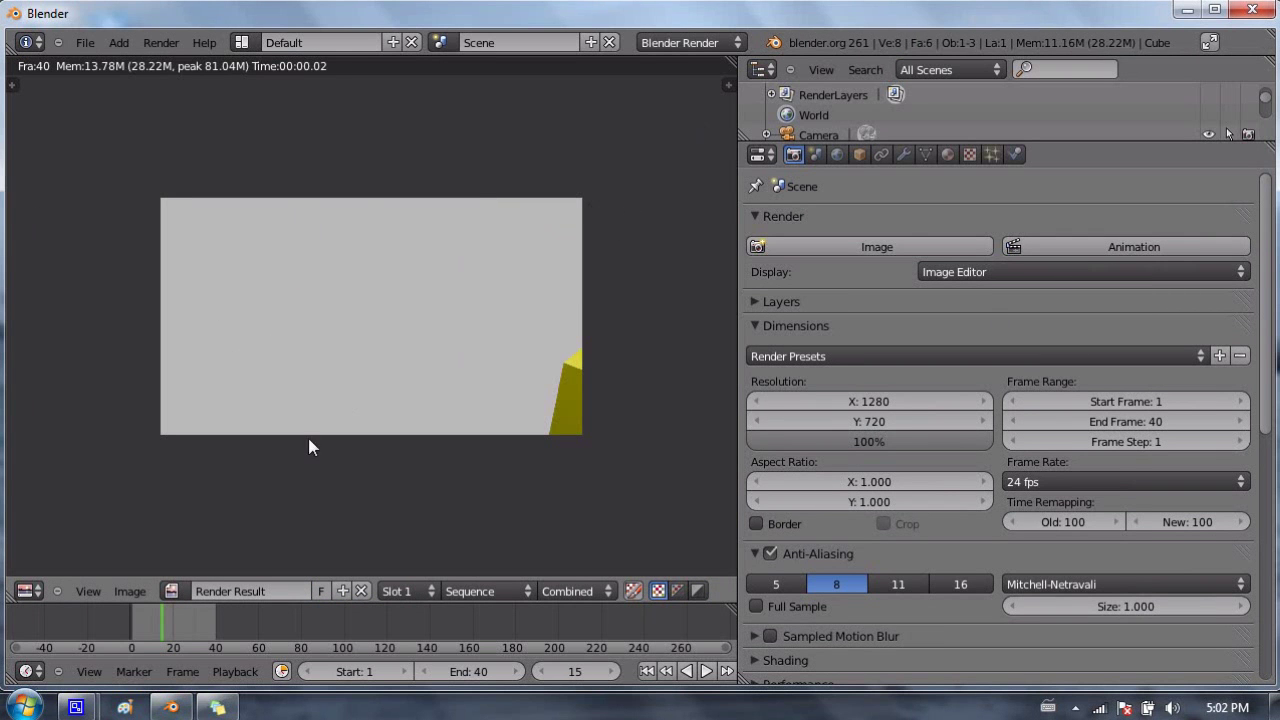
Step: Minimize Blender and the recorder, move the cube_animation video aside, and select box_anim0001-0040.avi
{"action": "left_click", "coordinate": [1188, 10]}
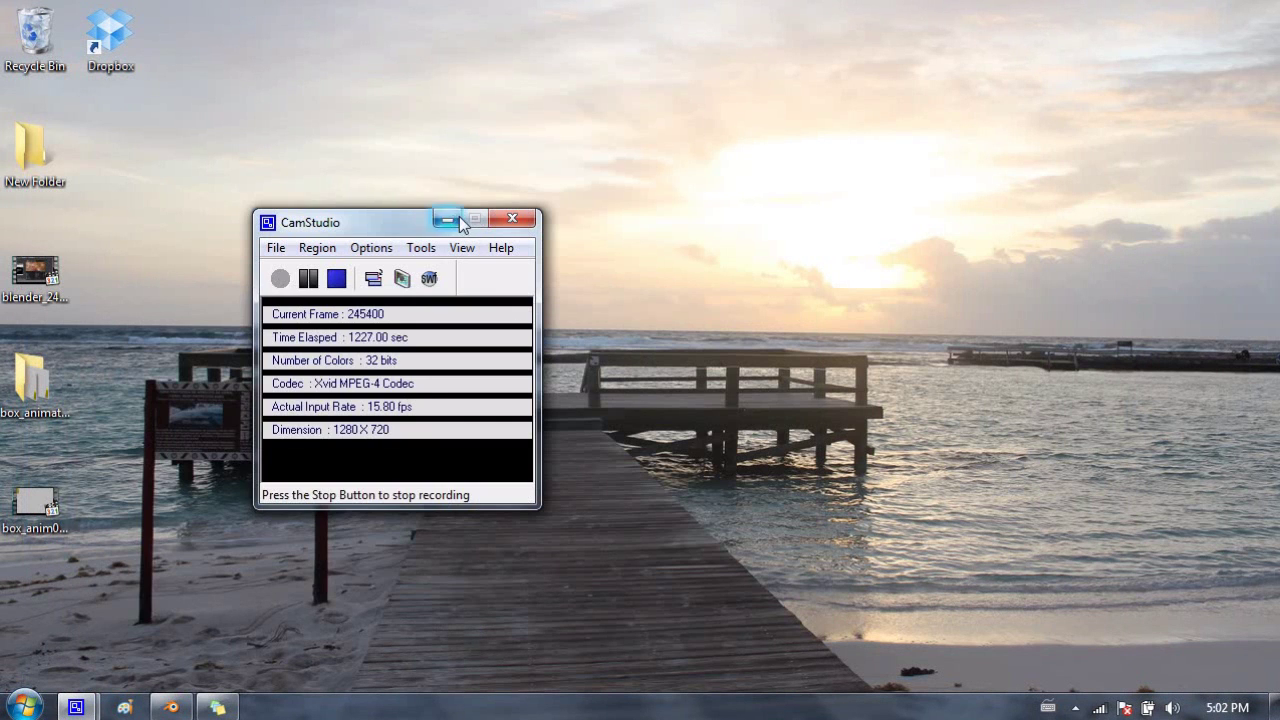
{"action": "left_click", "coordinate": [452, 218]}
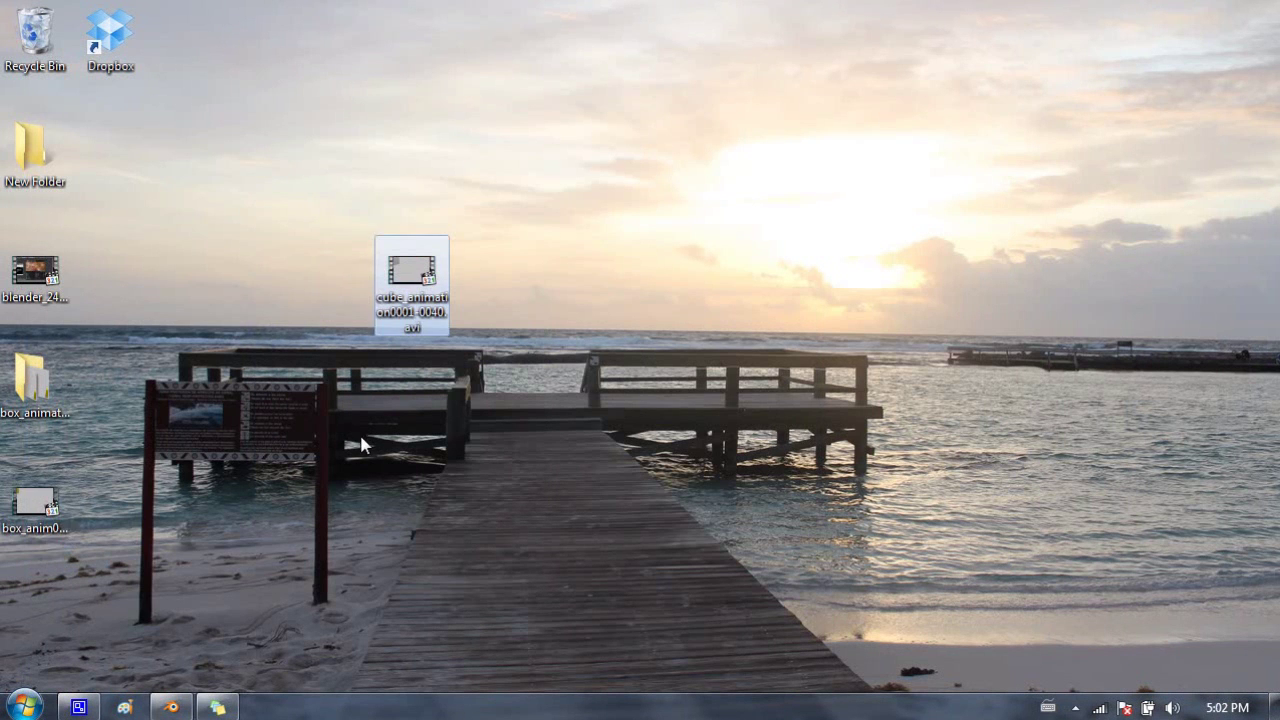
{"action": "left_click", "coordinate": [68, 524]}
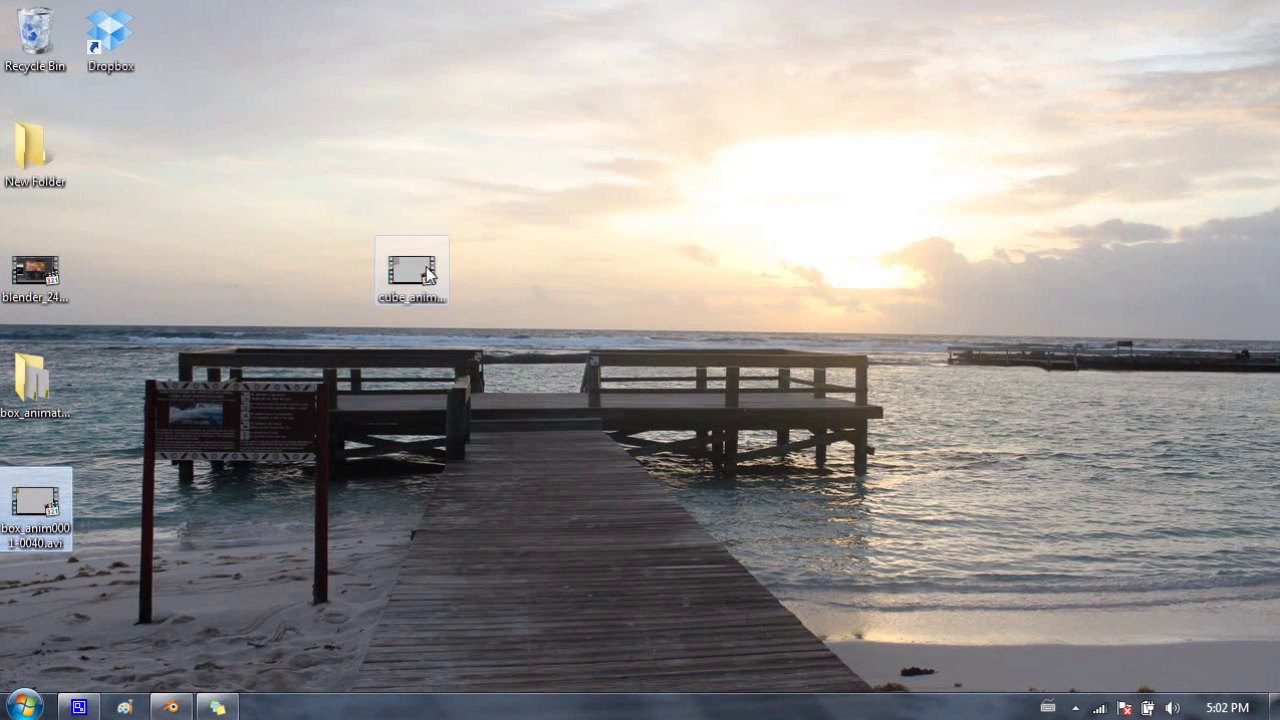
{"action": "left_click_drag", "start_coordinate": [415, 270], "coordinate": [1250, 400]}
{"action": "left_click", "coordinate": [36, 505]}
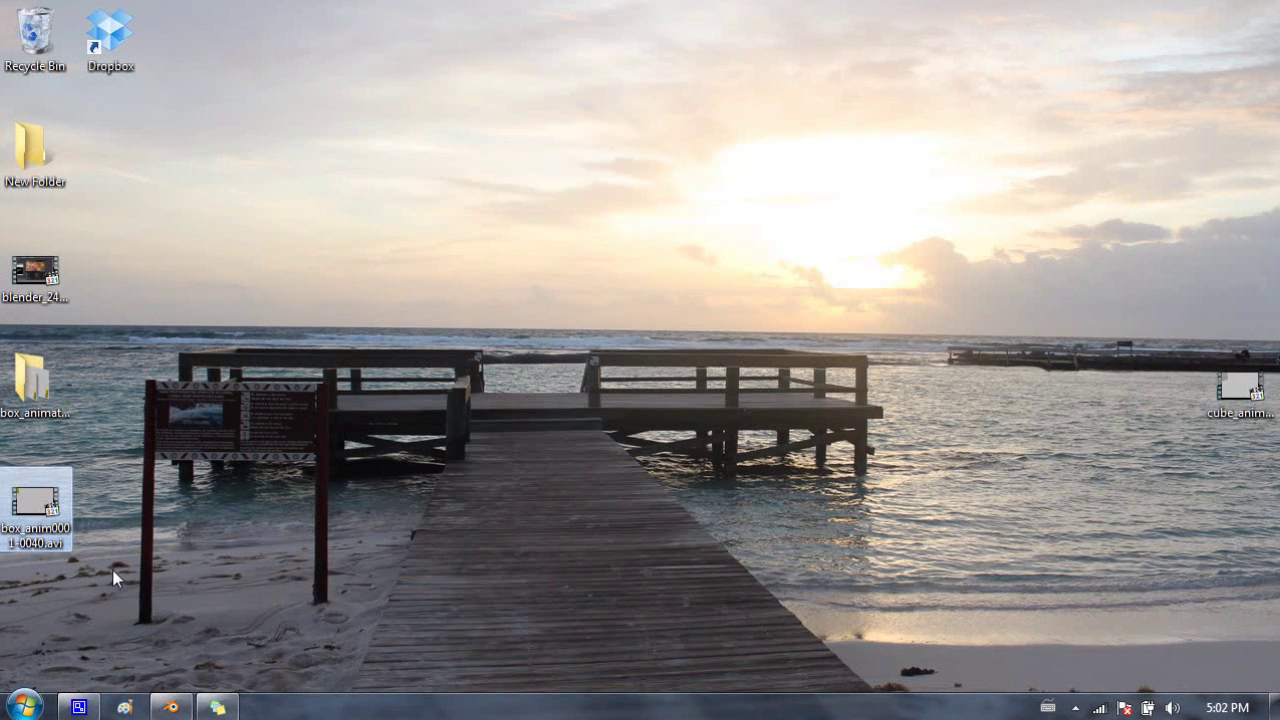
{"action": "mouse_move", "coordinate": [64, 537]}
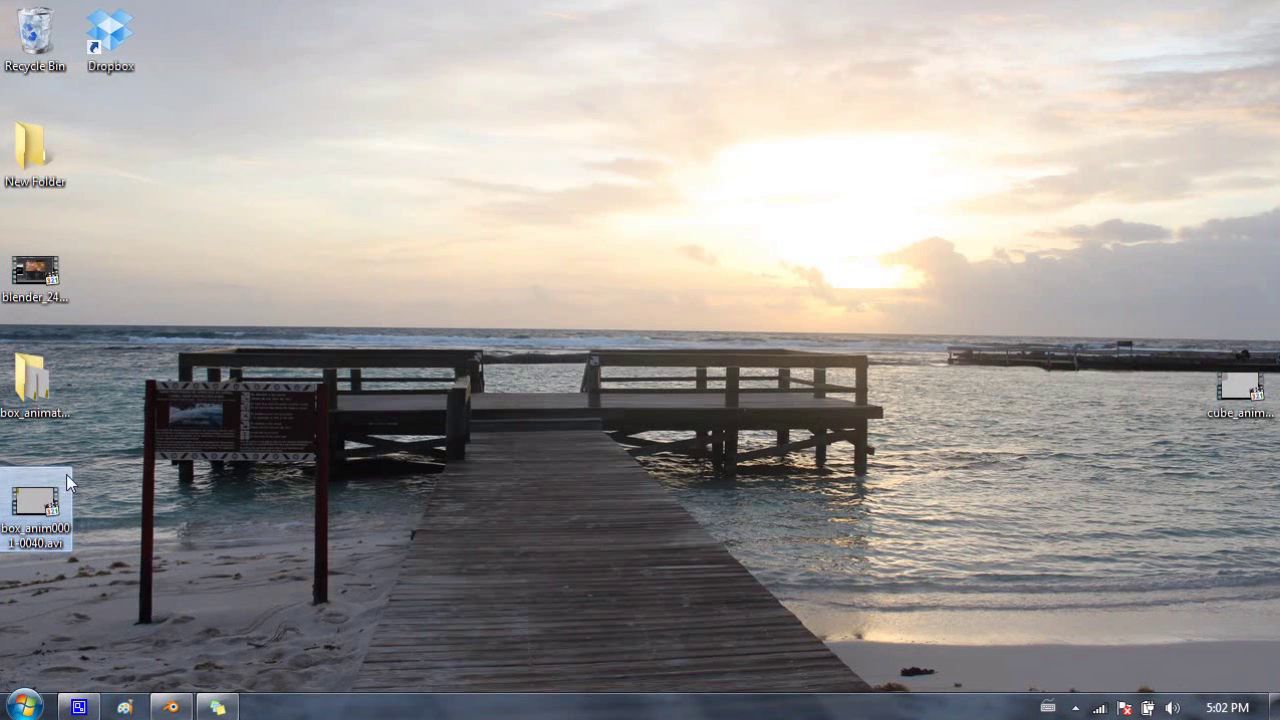
{"action": "mouse_move", "coordinate": [58, 494]}
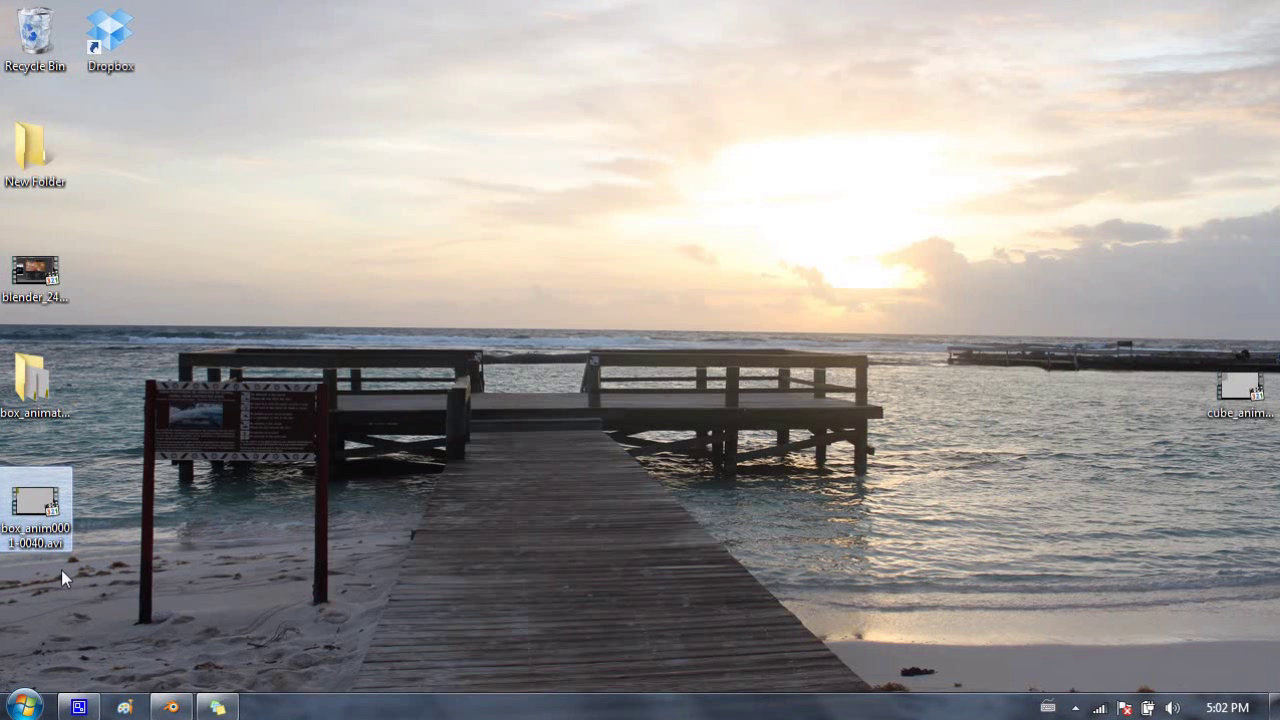
{"action": "double_click", "coordinate": [33, 500]}
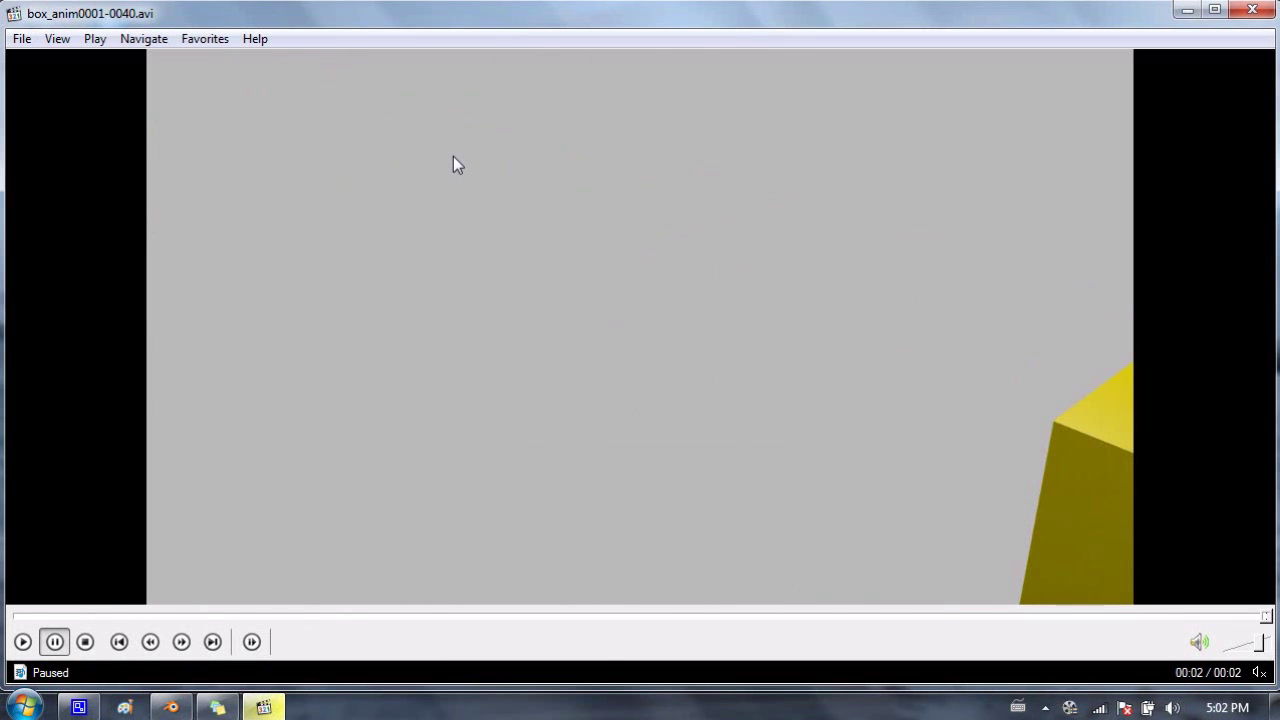
{"action": "left_click", "coordinate": [1252, 9]}
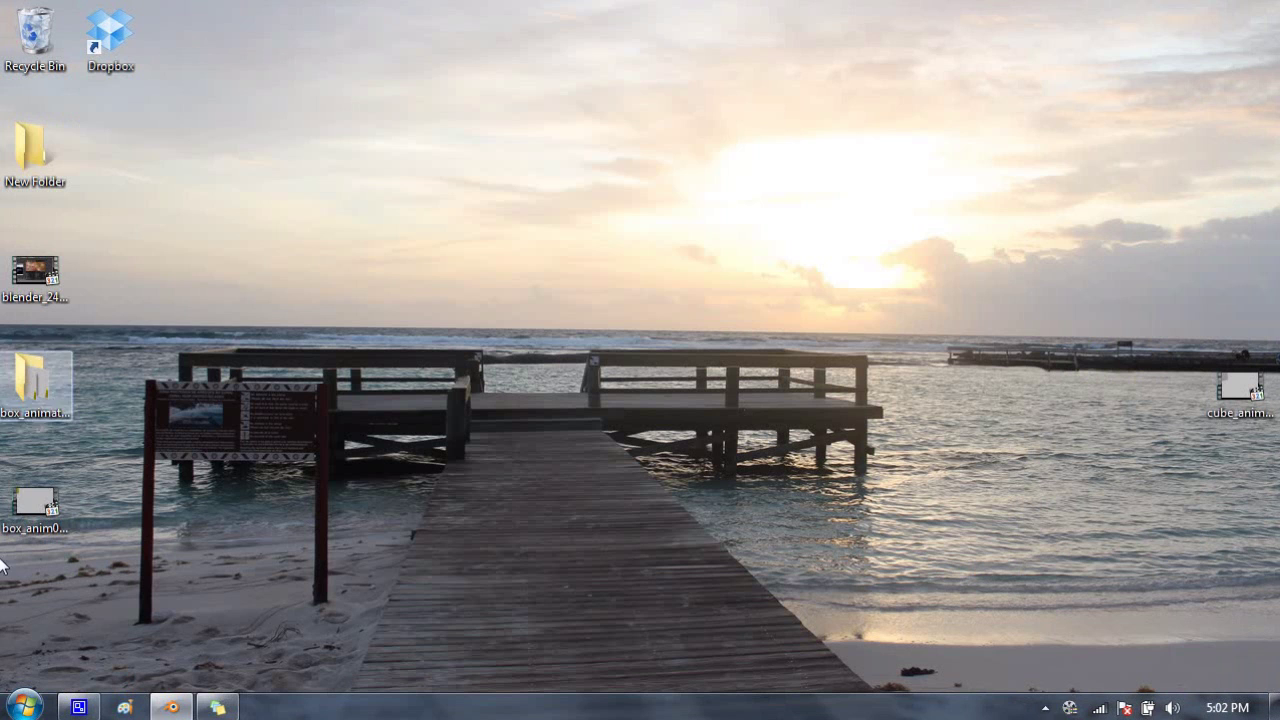
Step: Show the Properties of box_anim0001-0040.avi, confirming a 0.98 MB AVI video, and centre the dialog
{"action": "right_click", "coordinate": [38, 498]}
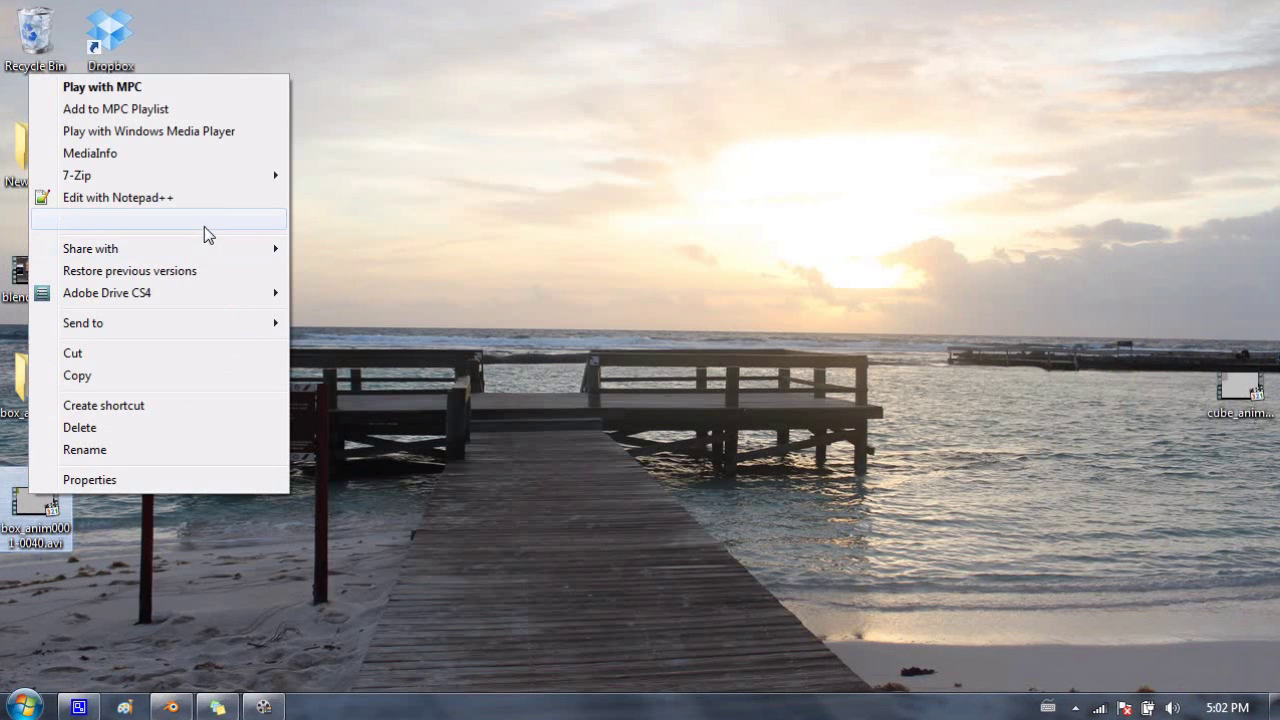
{"action": "mouse_move", "coordinate": [221, 228]}
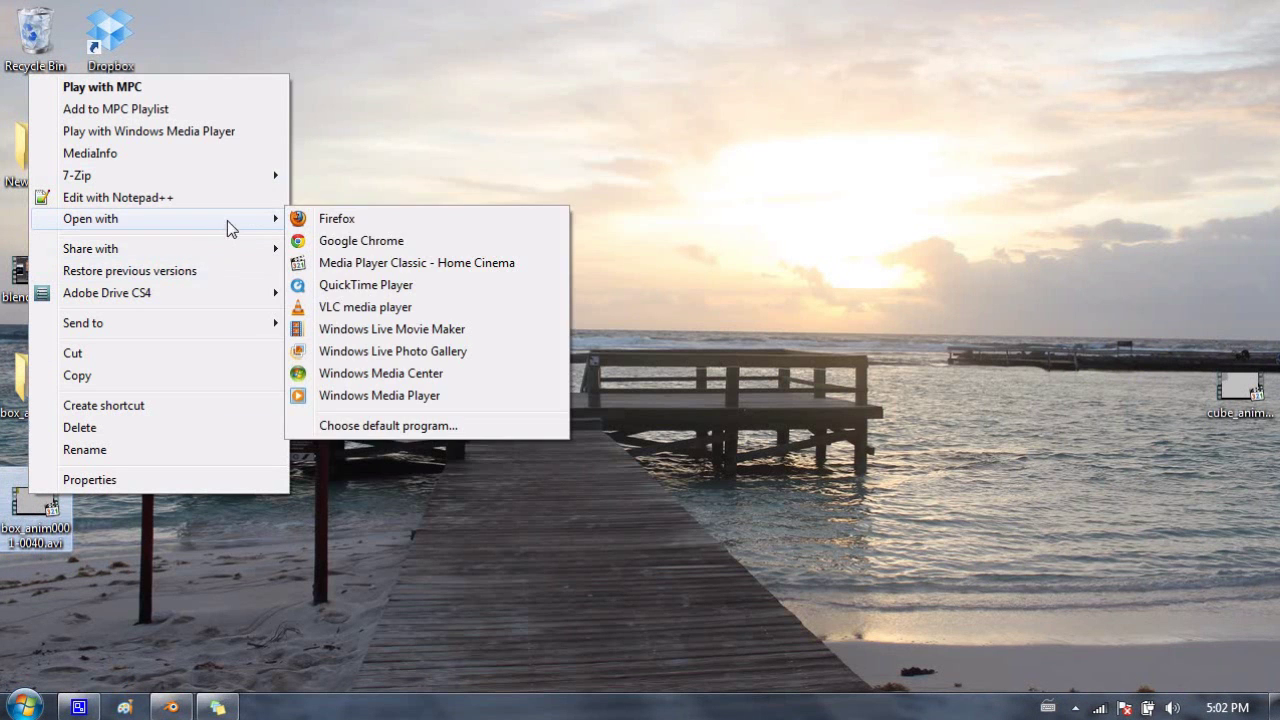
{"action": "left_click", "coordinate": [366, 310]}
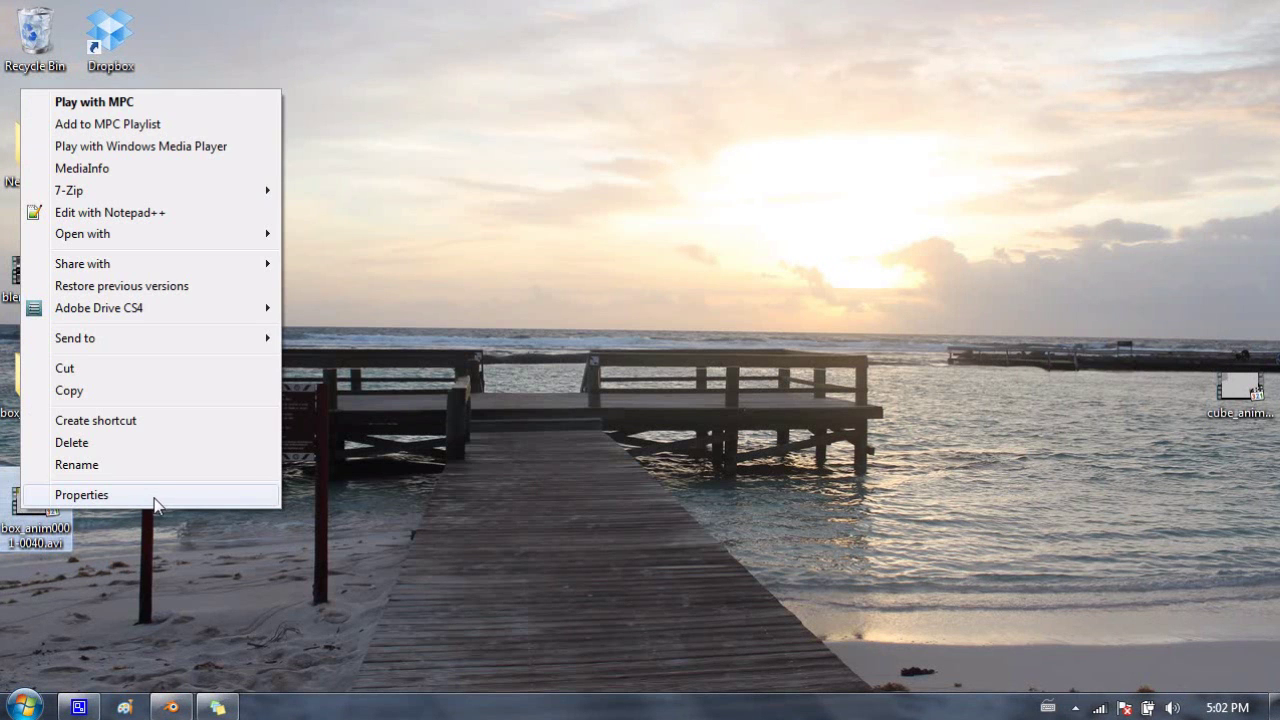
{"action": "left_click", "coordinate": [155, 497]}
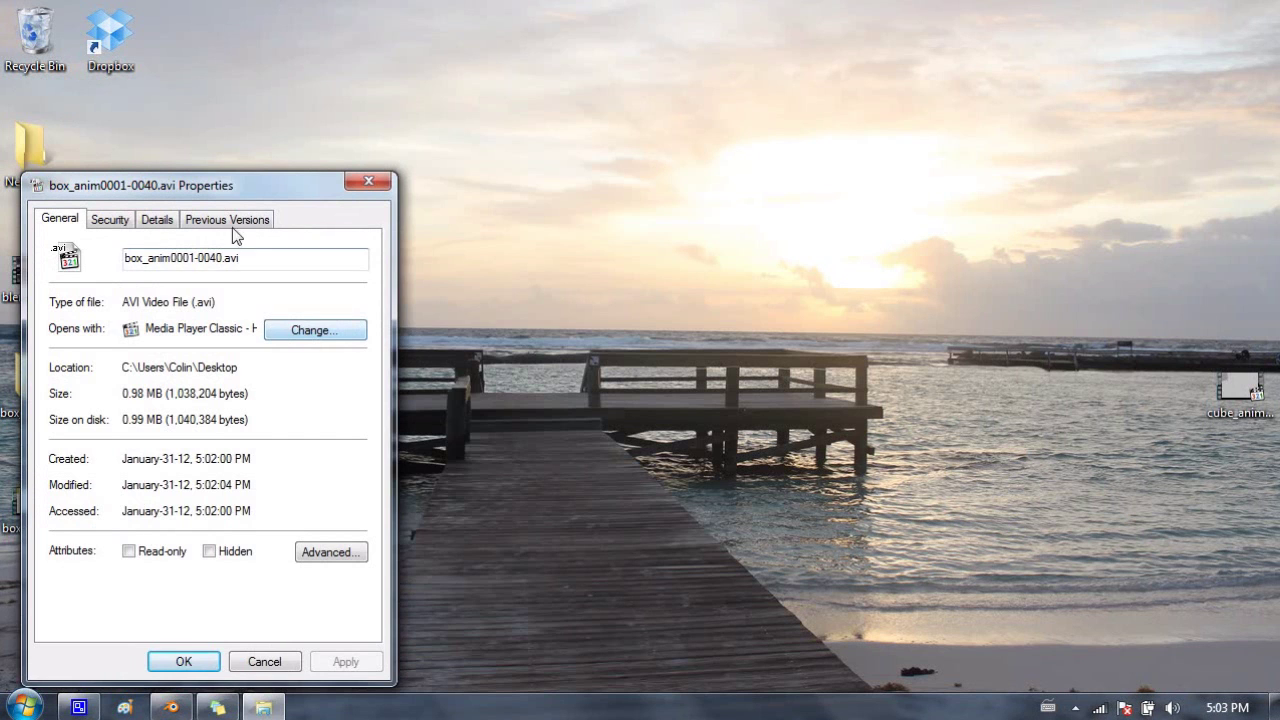
{"action": "left_click_drag", "start_coordinate": [263, 179], "coordinate": [433, 117]}
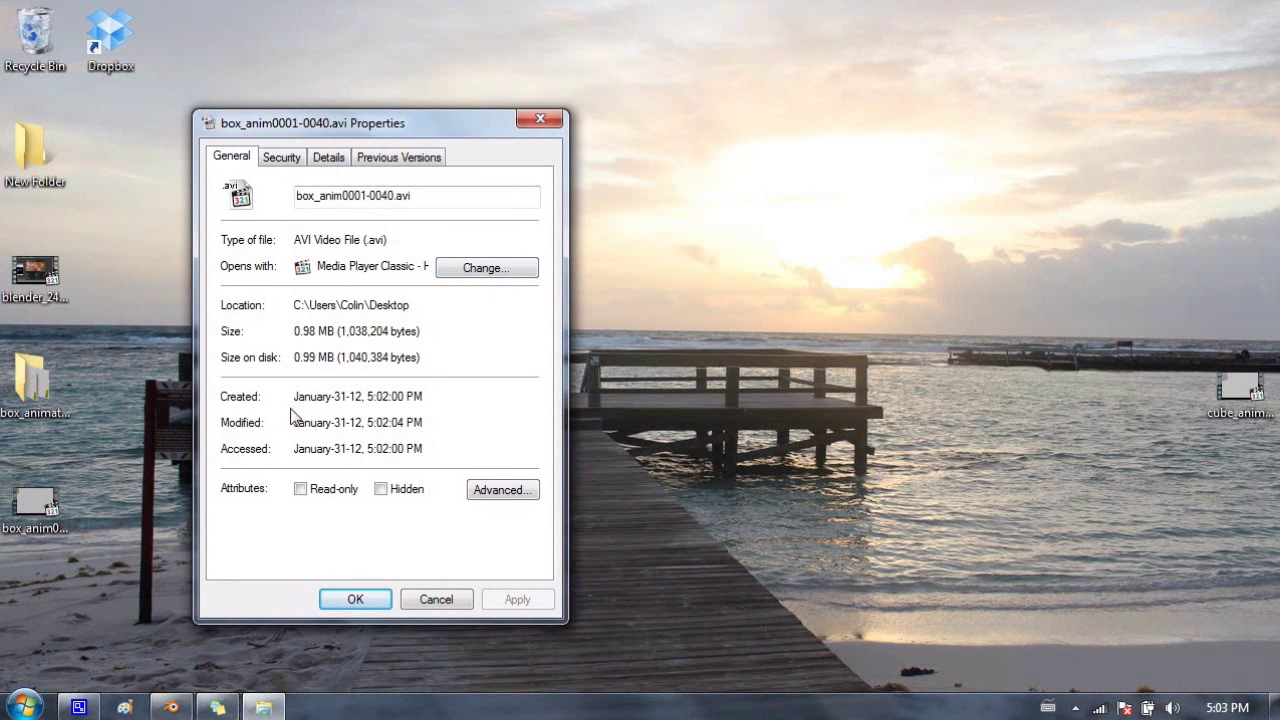
Step: Bring Blender forward and scroll to the H.264 encoding settings showing bitrate 6000 and GOP size 18
{"action": "left_click", "coordinate": [172, 708]}
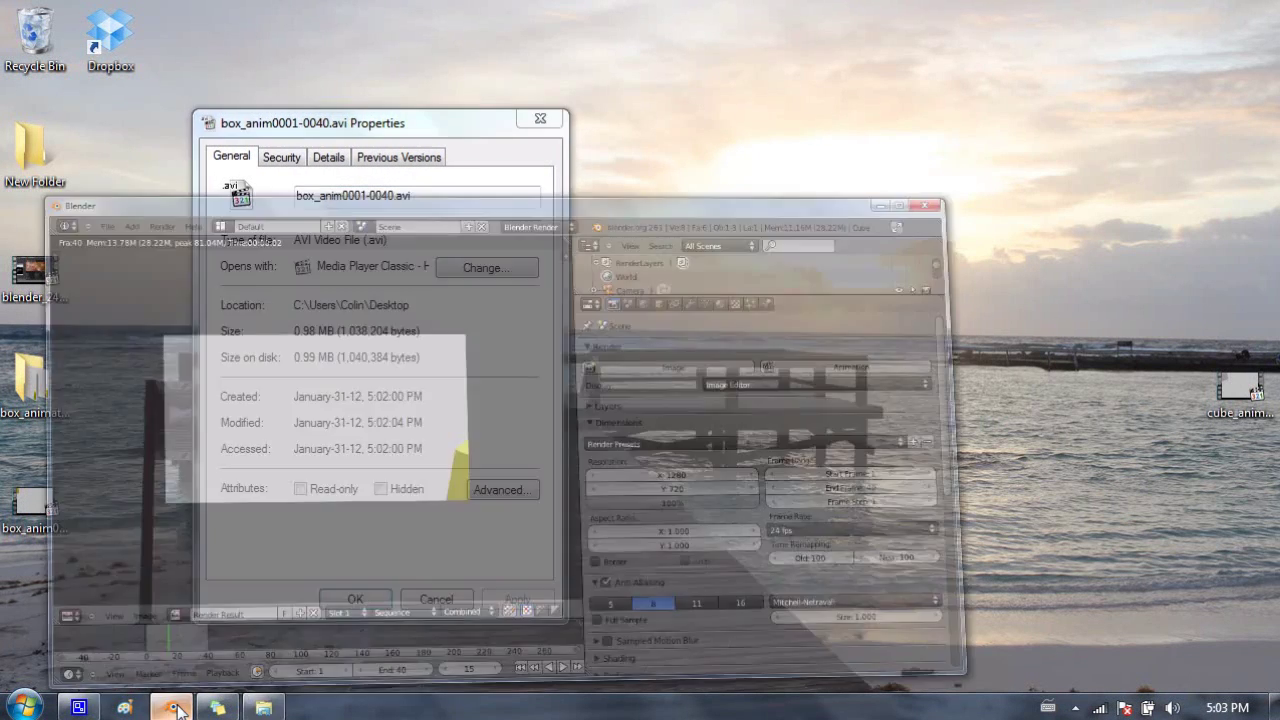
{"action": "scroll", "coordinate": [845, 500], "scroll_direction": "down", "scroll_amount": 8}
{"action": "scroll", "coordinate": [851, 462], "scroll_direction": "down", "scroll_amount": 2}
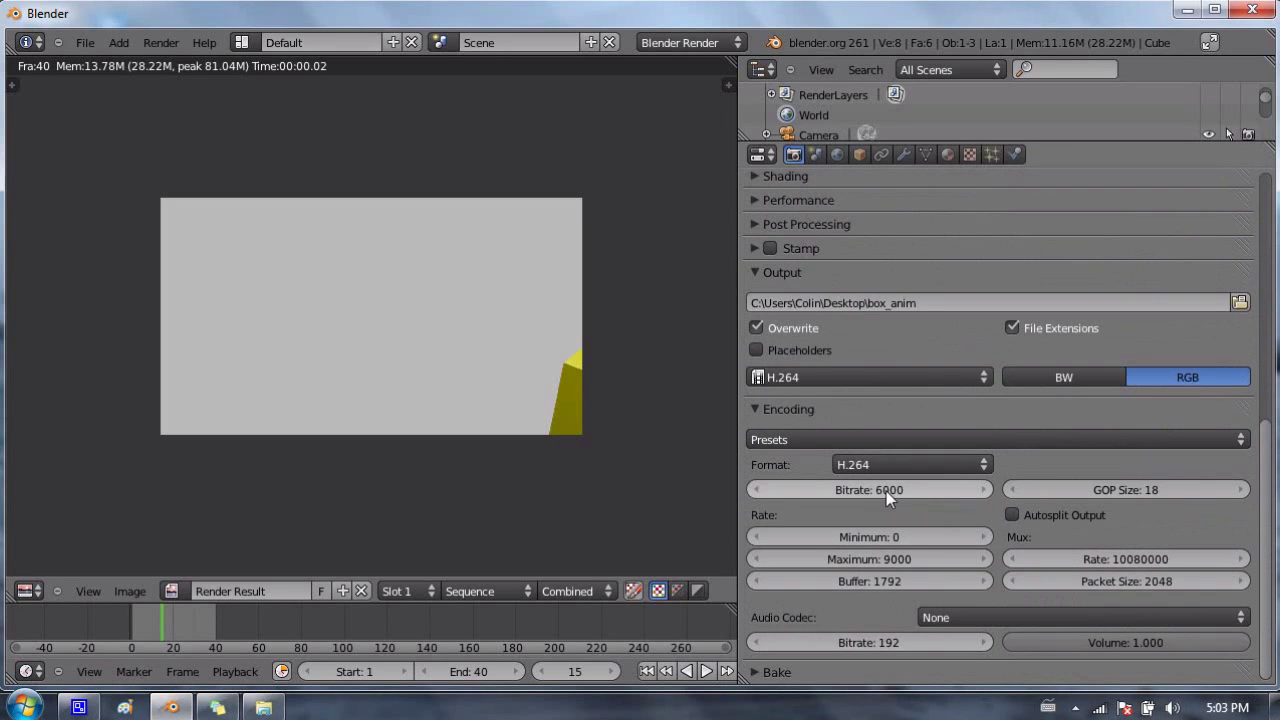